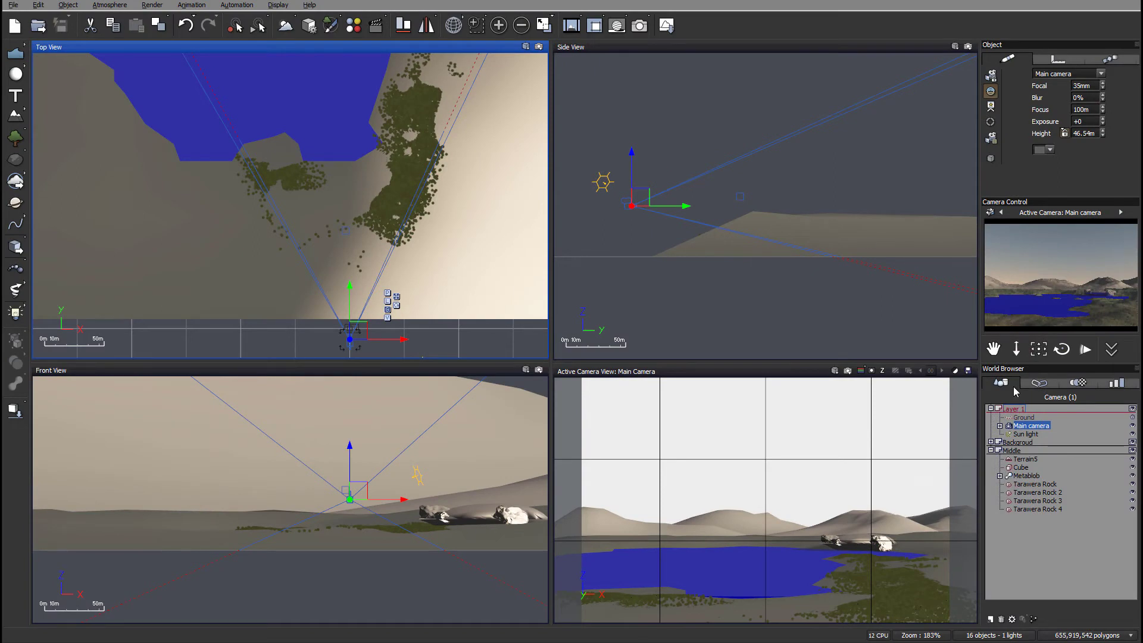
# Select Terrain5 and open its material in the Advanced Material Editor
pyautogui.scroll(2, 415, 177)
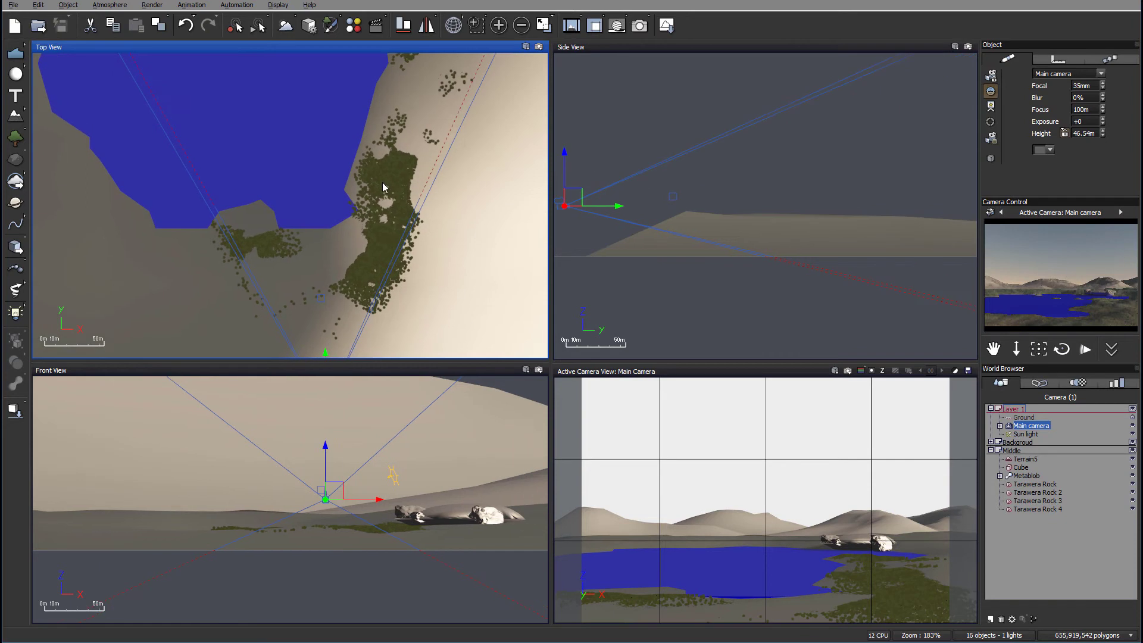
pyautogui.click(1035, 460)
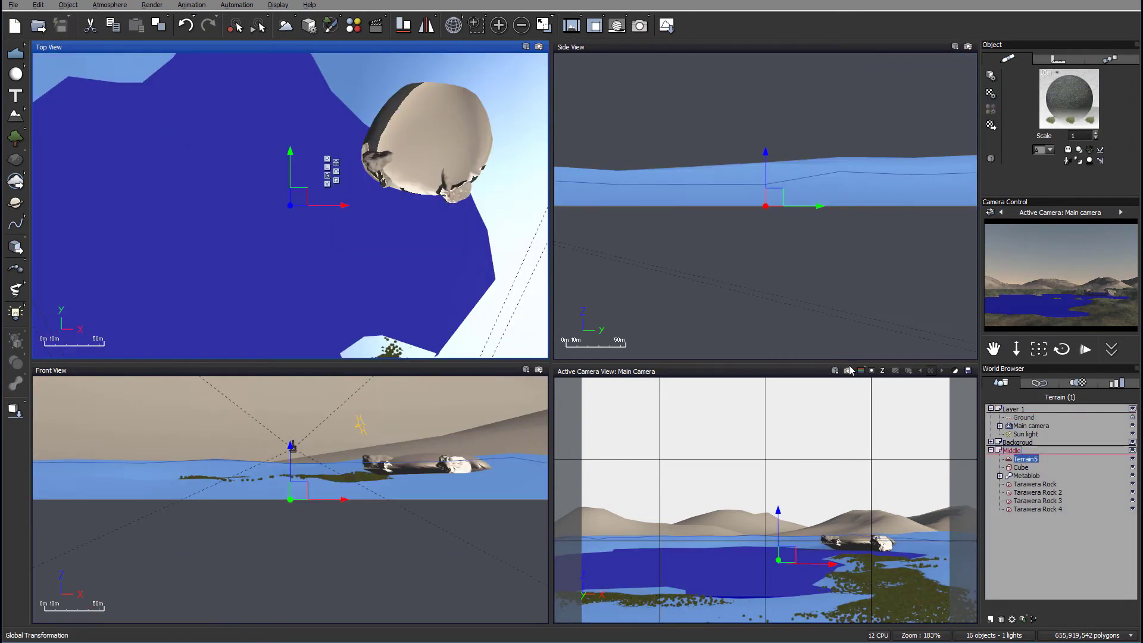
pyautogui.doubleClick(1048, 100)
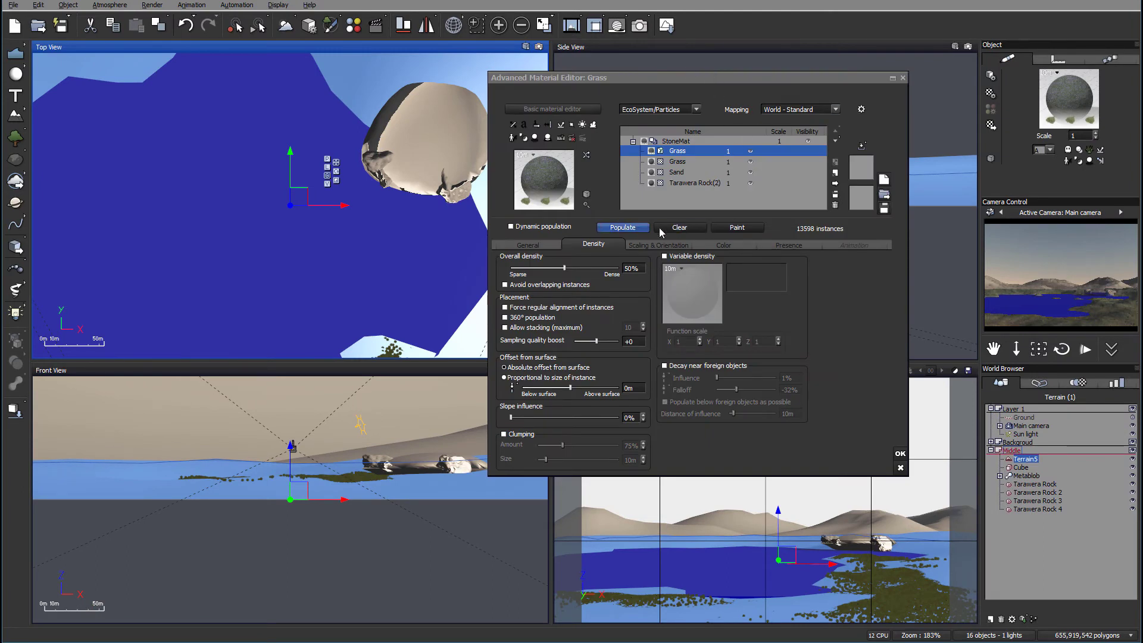
# Add a new EcoSystem/Particles layer to the material and name it 'Trees'
pyautogui.click(834, 174)
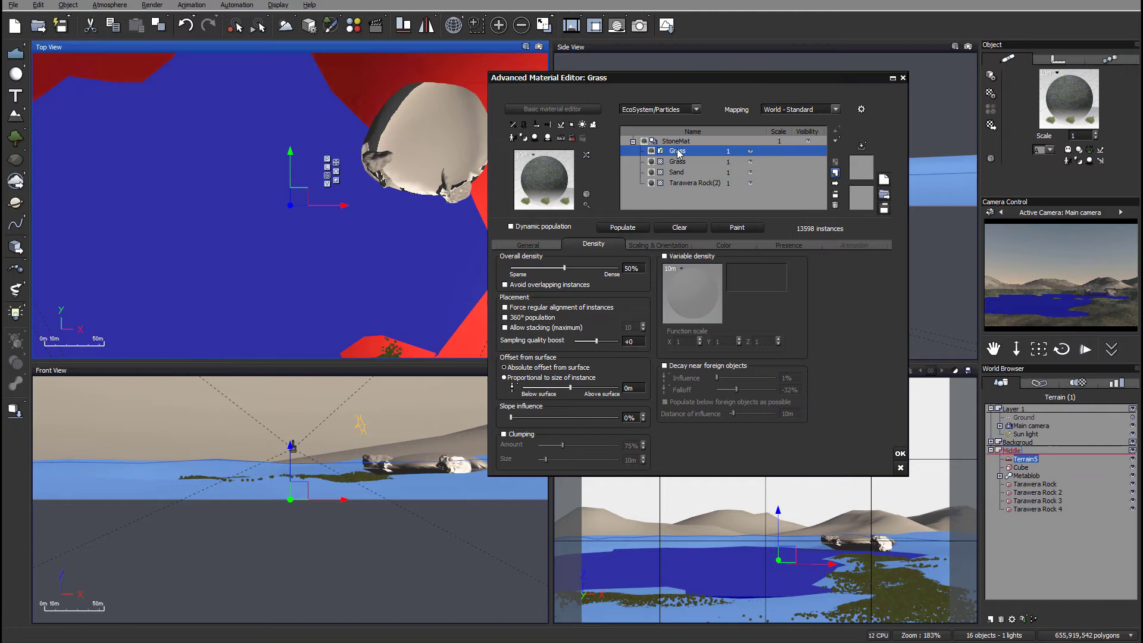
pyautogui.click(696, 108)
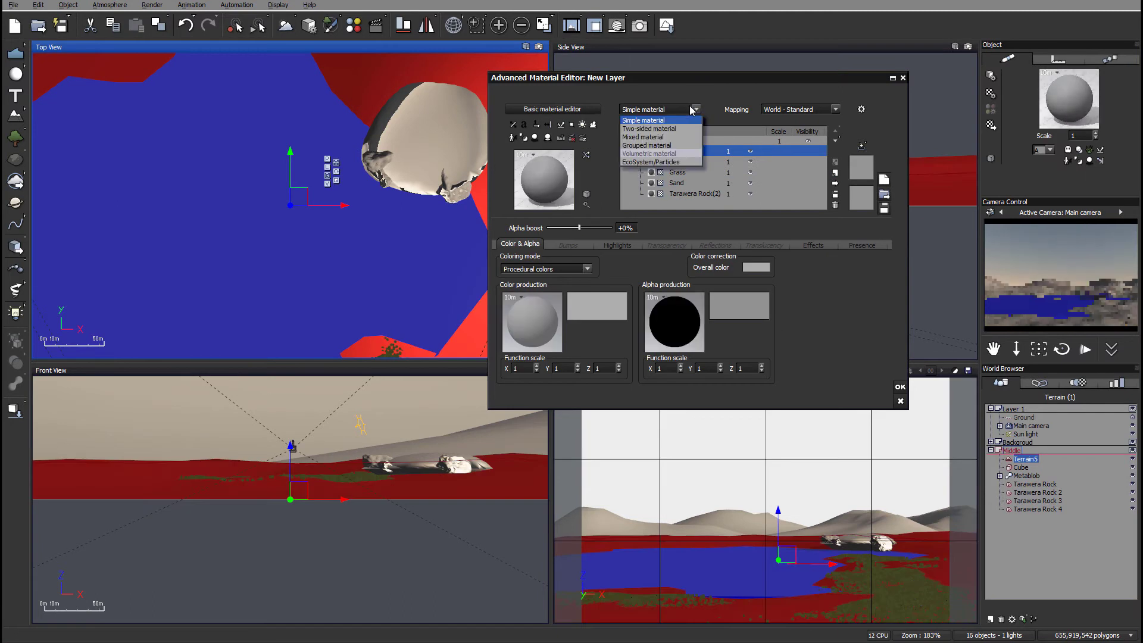
pyautogui.click(681, 160)
pyautogui.doubleClick(699, 151)
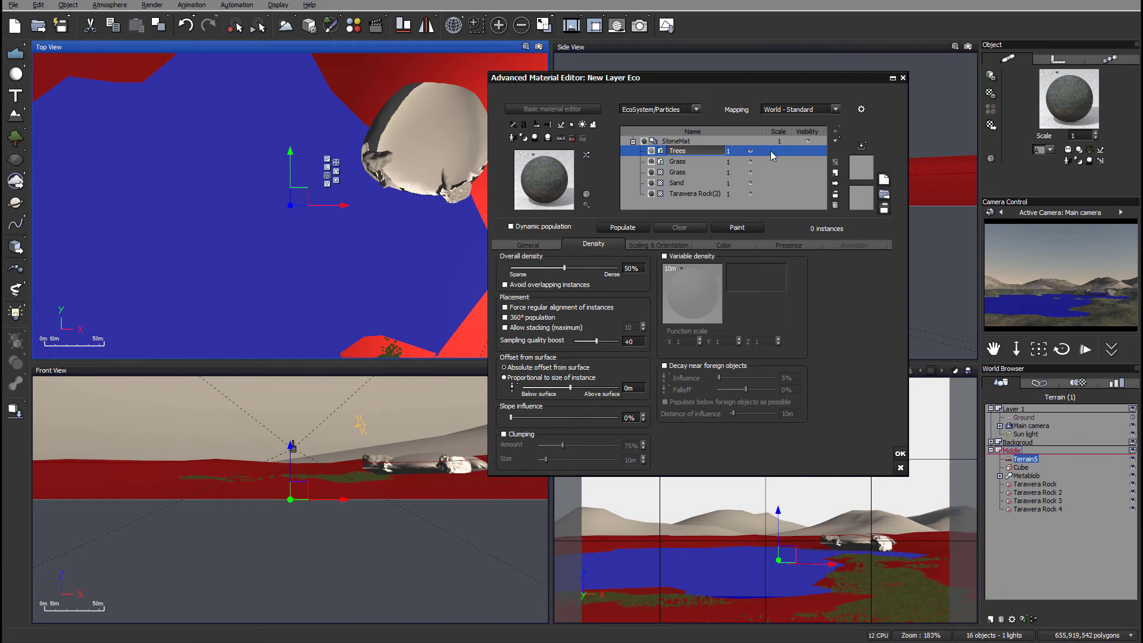
pyautogui.press('Return')
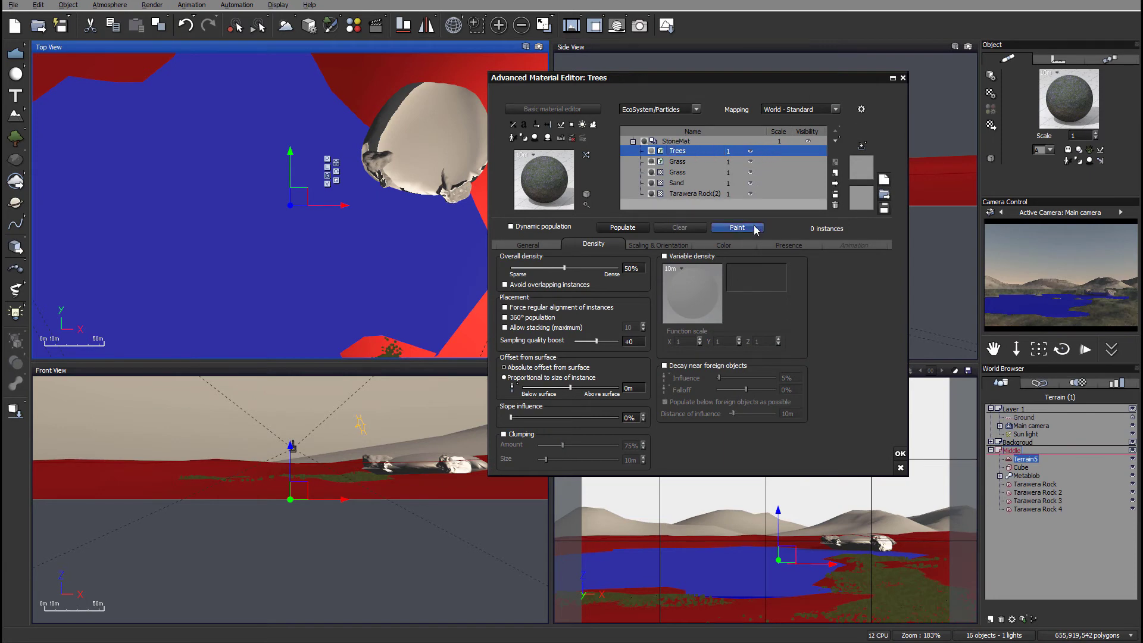
# Add Alder - Autumn from the Trees plant library to the ecosystem population
pyautogui.click(528, 245)
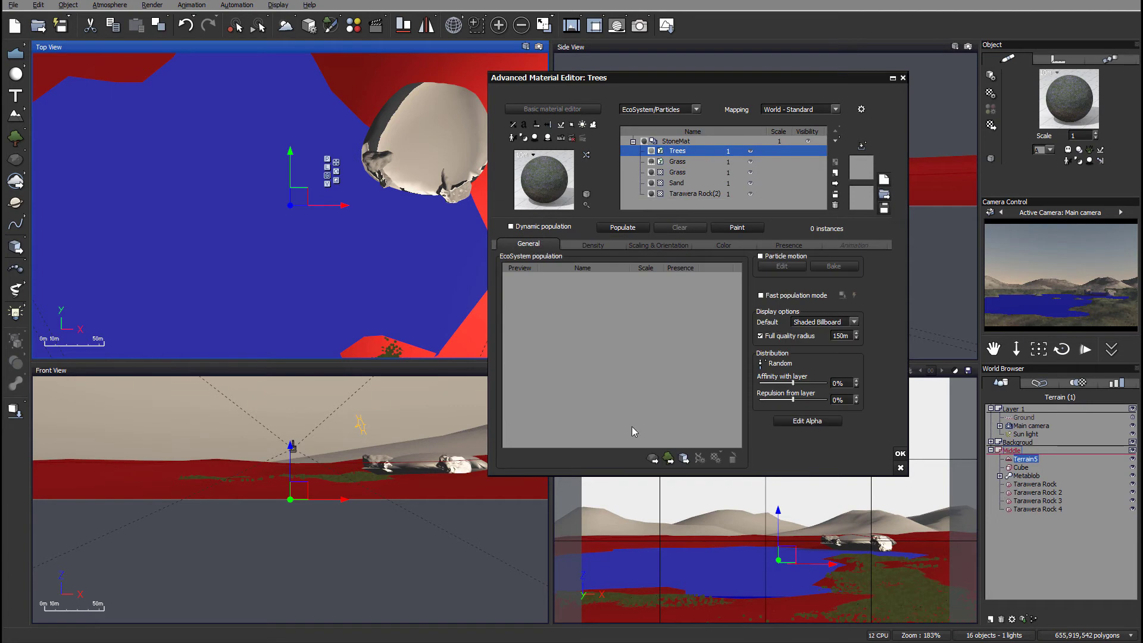
pyautogui.click(668, 457)
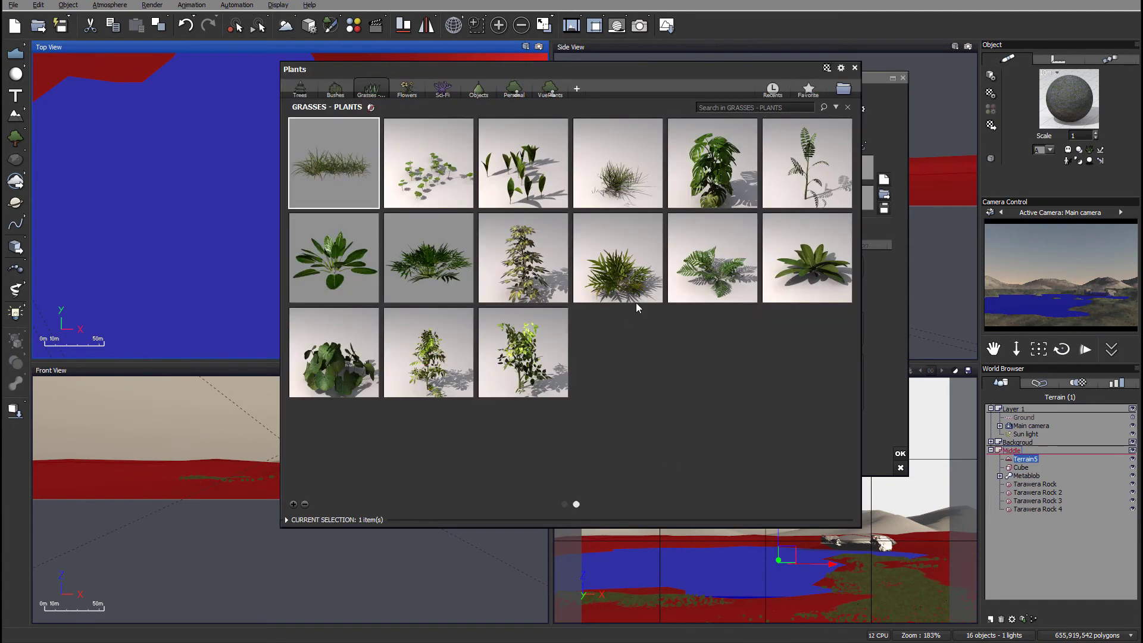
pyautogui.click(302, 94)
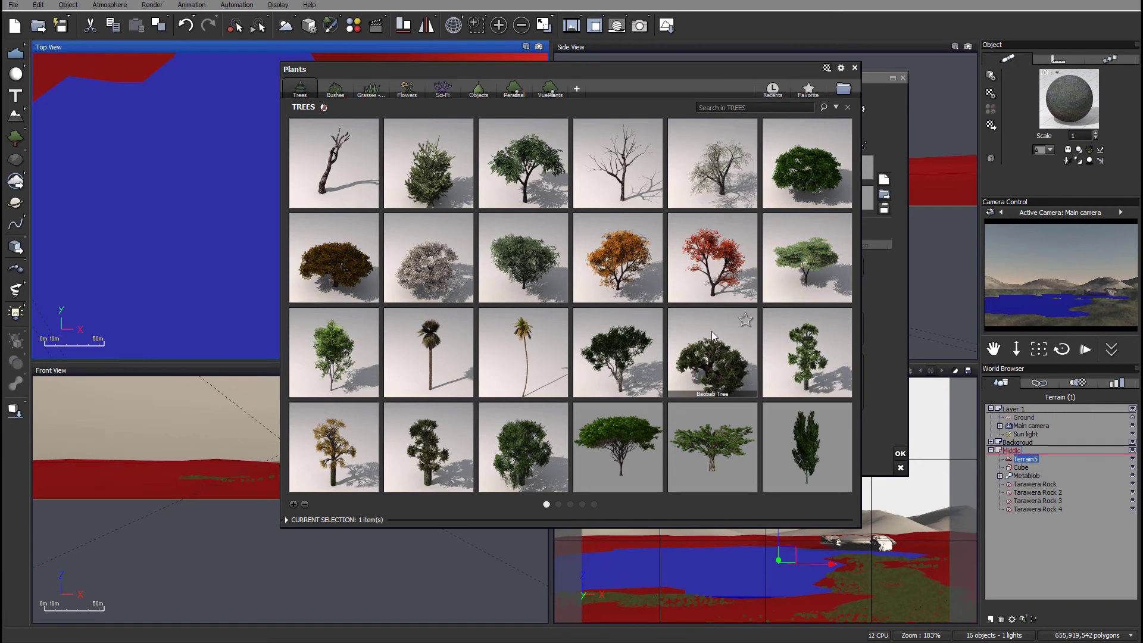
pyautogui.moveTo(714, 337)
pyautogui.scroll(-1, 576, 307)
pyautogui.scroll(-1, 576, 307)
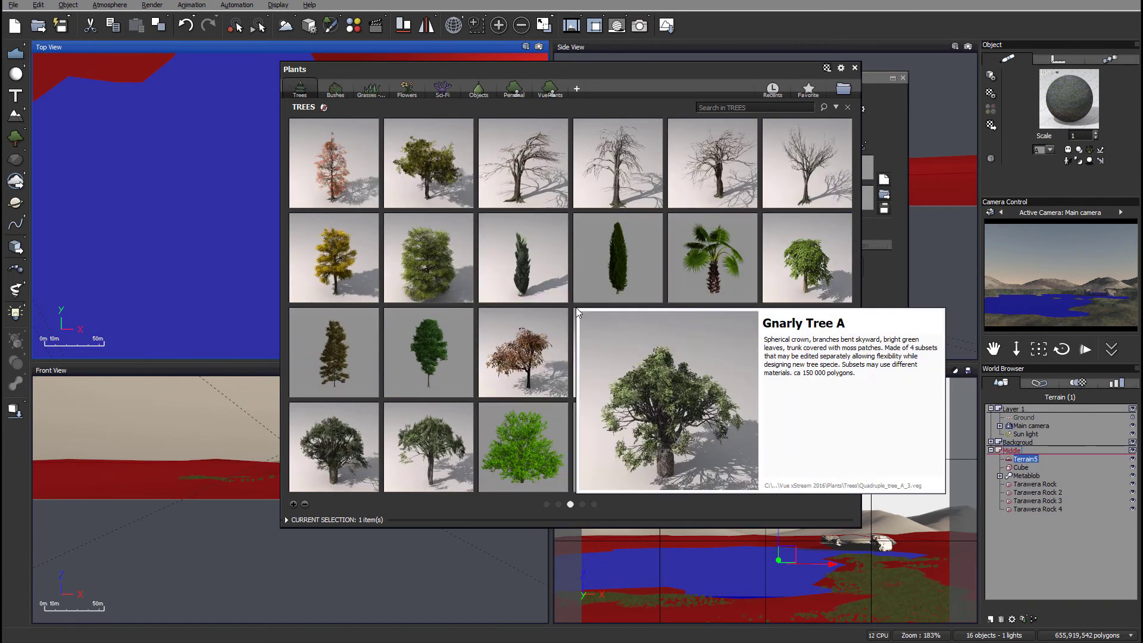
pyautogui.moveTo(390, 223)
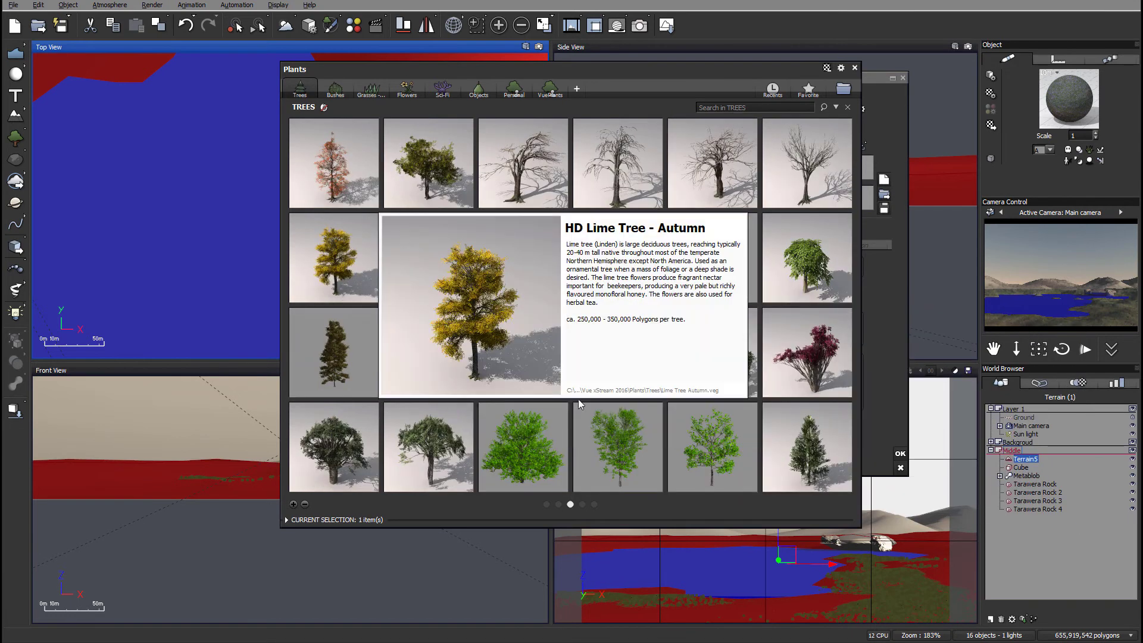
pyautogui.scroll(1, 765, 328)
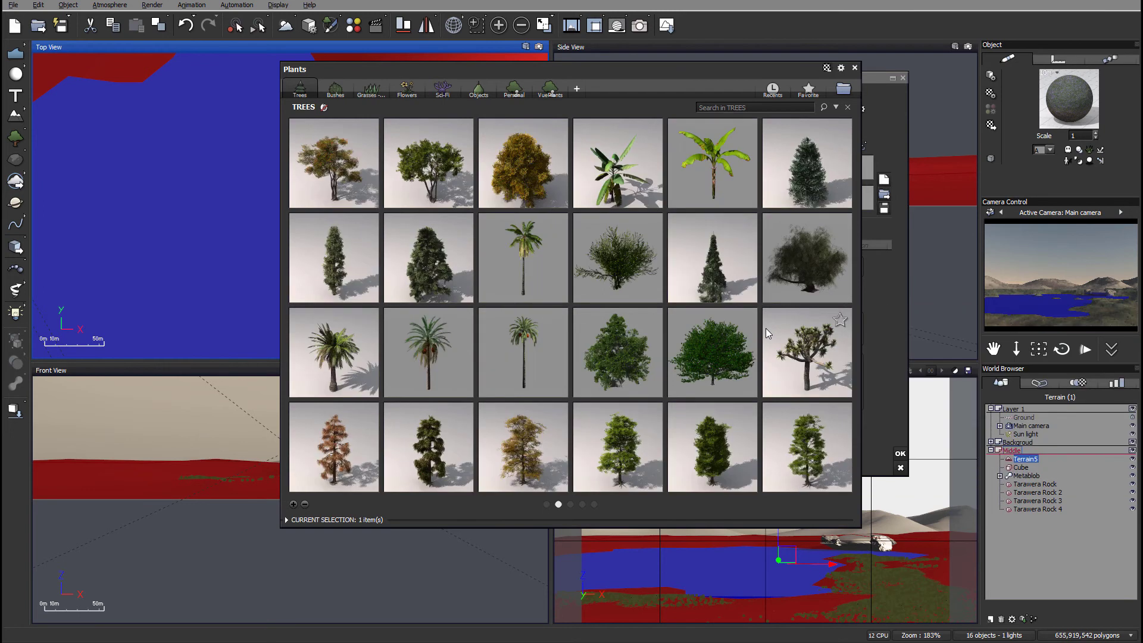
pyautogui.scroll(1, 766, 327)
pyautogui.scroll(-1, 762, 328)
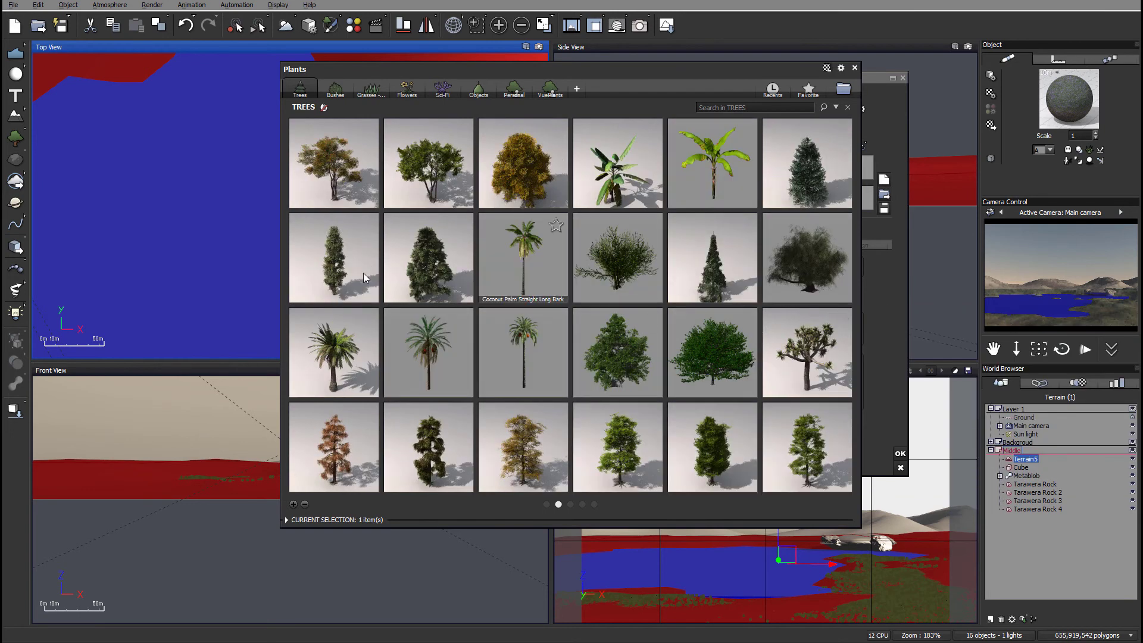
pyautogui.doubleClick(326, 153)
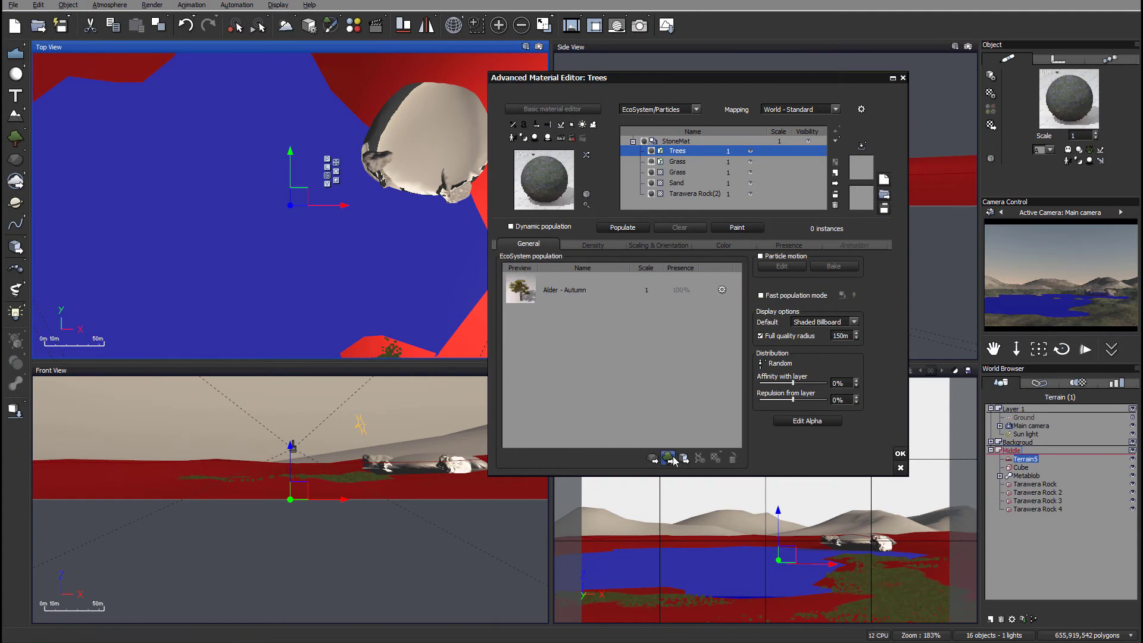
# Add Alder - Late Spring and Common Hazel, then dismiss the plant quality notice
pyautogui.doubleClick(713, 362)
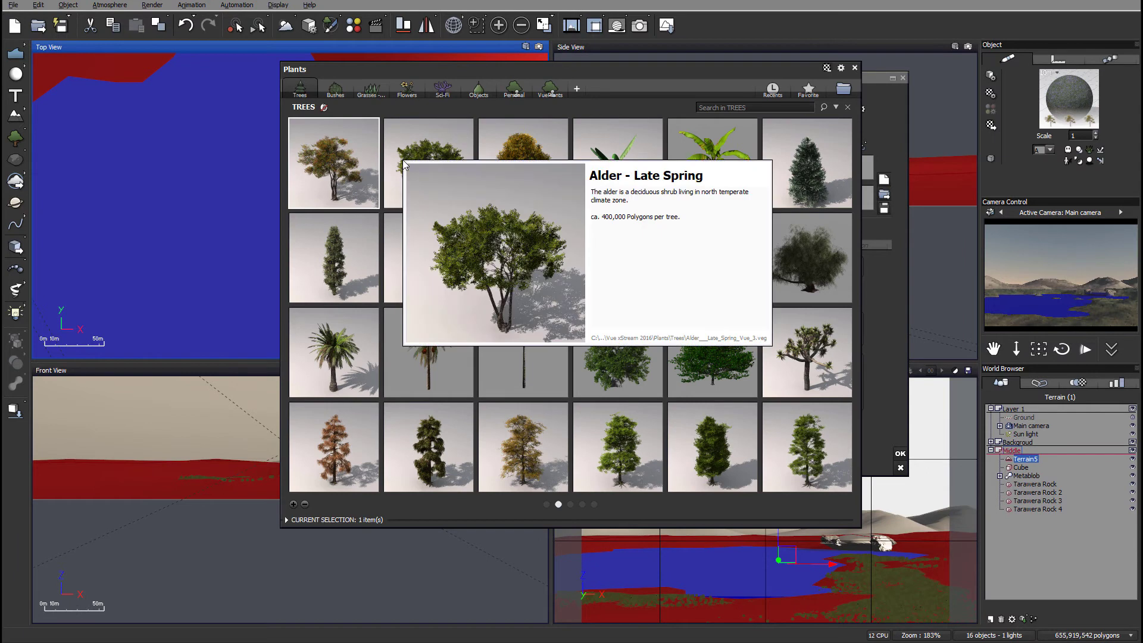
pyautogui.doubleClick(403, 162)
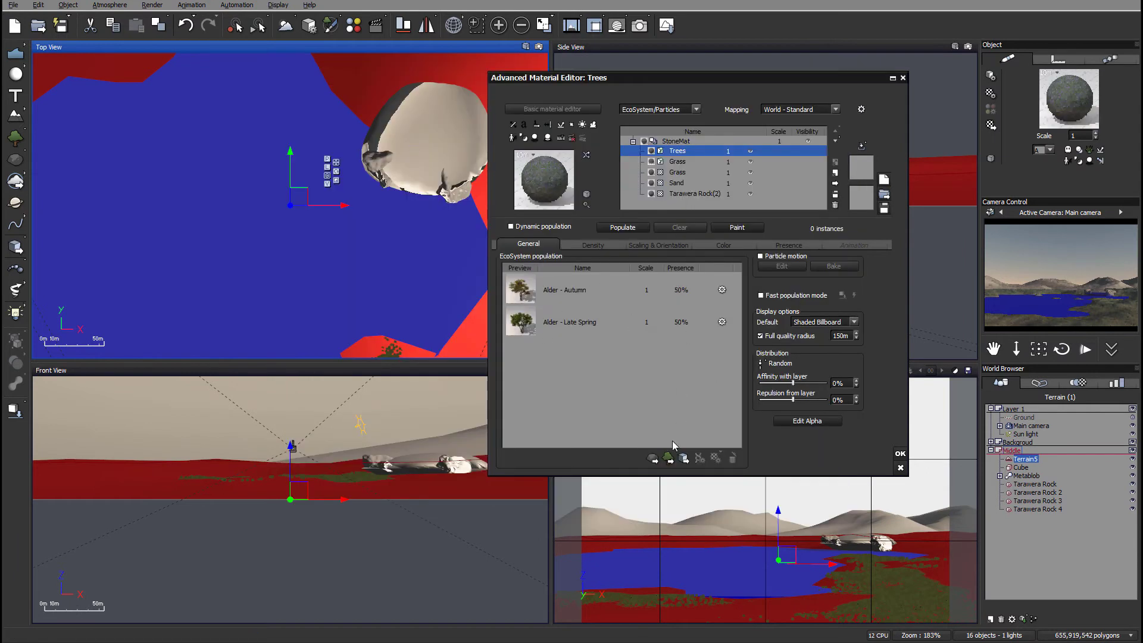
pyautogui.doubleClick(670, 284)
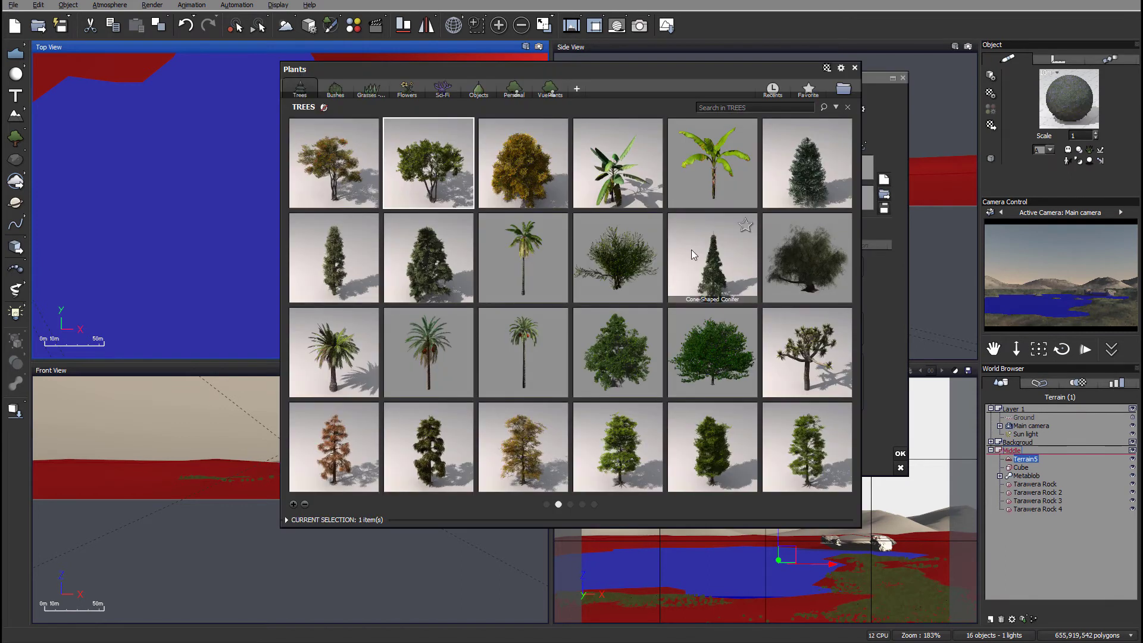
pyautogui.scroll(1, 691, 253)
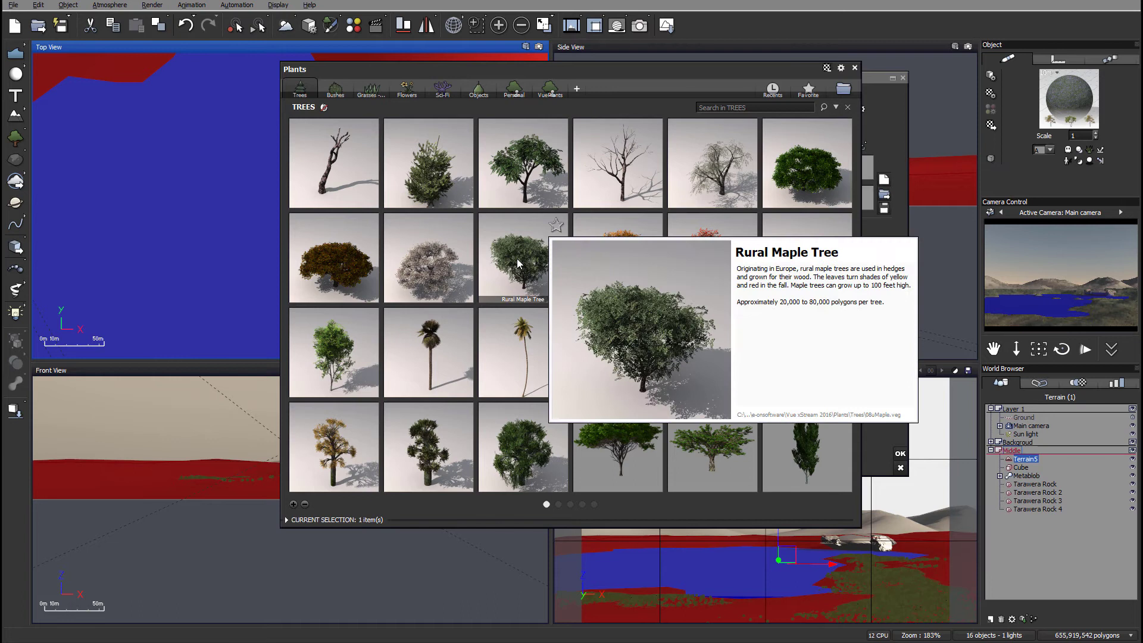
pyautogui.moveTo(420, 330)
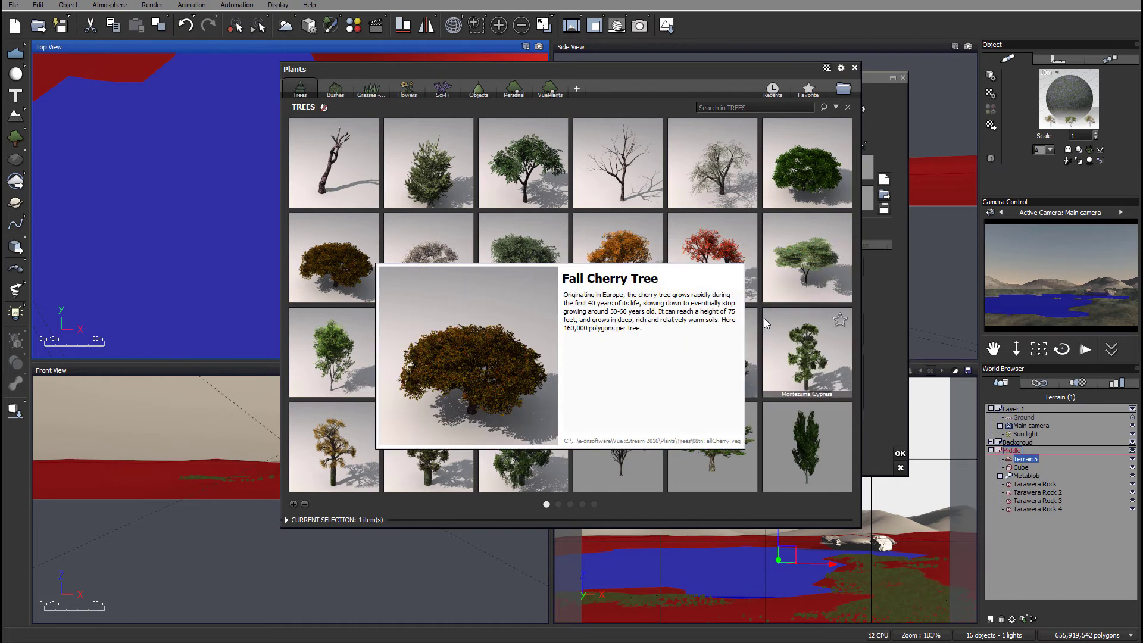
pyautogui.scroll(-1, 762, 317)
pyautogui.moveTo(640, 266)
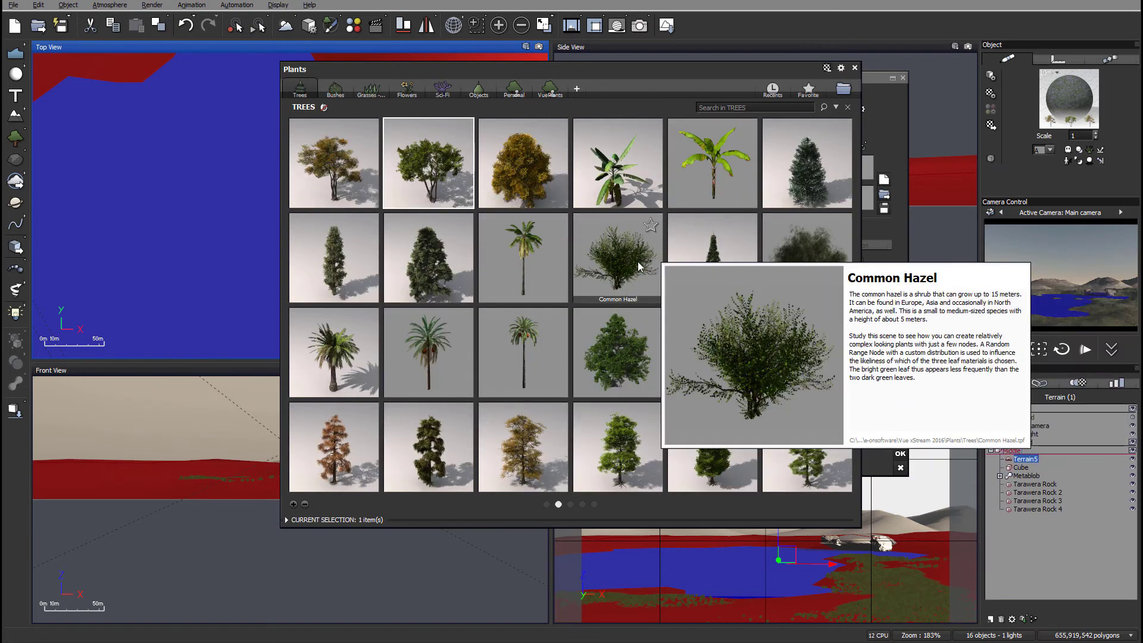
pyautogui.doubleClick(610, 257)
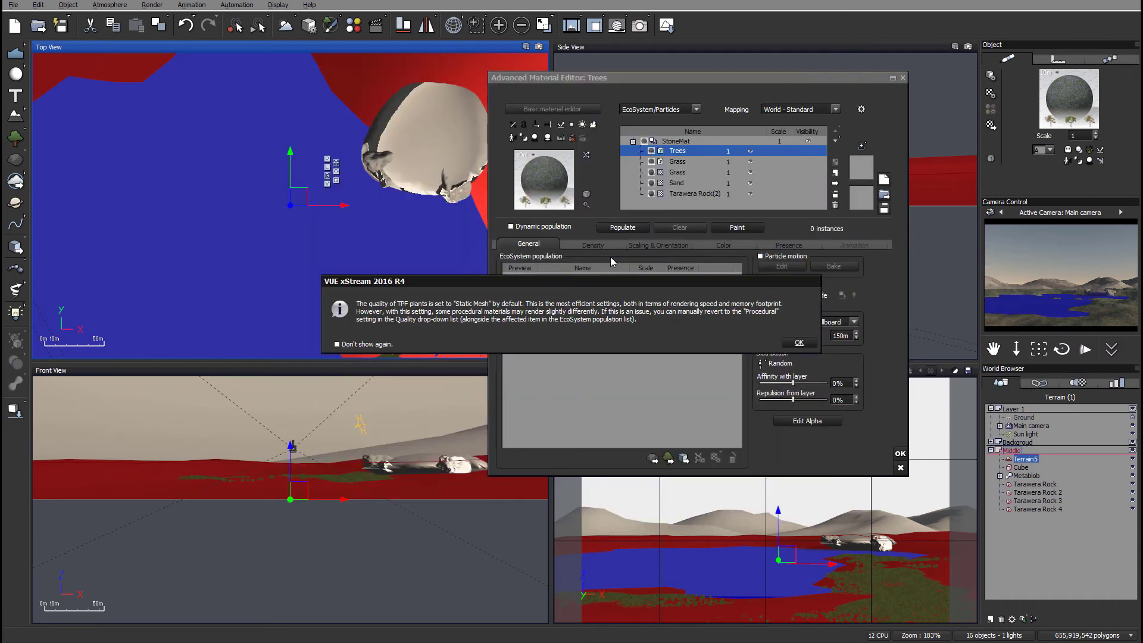
pyautogui.click(798, 342)
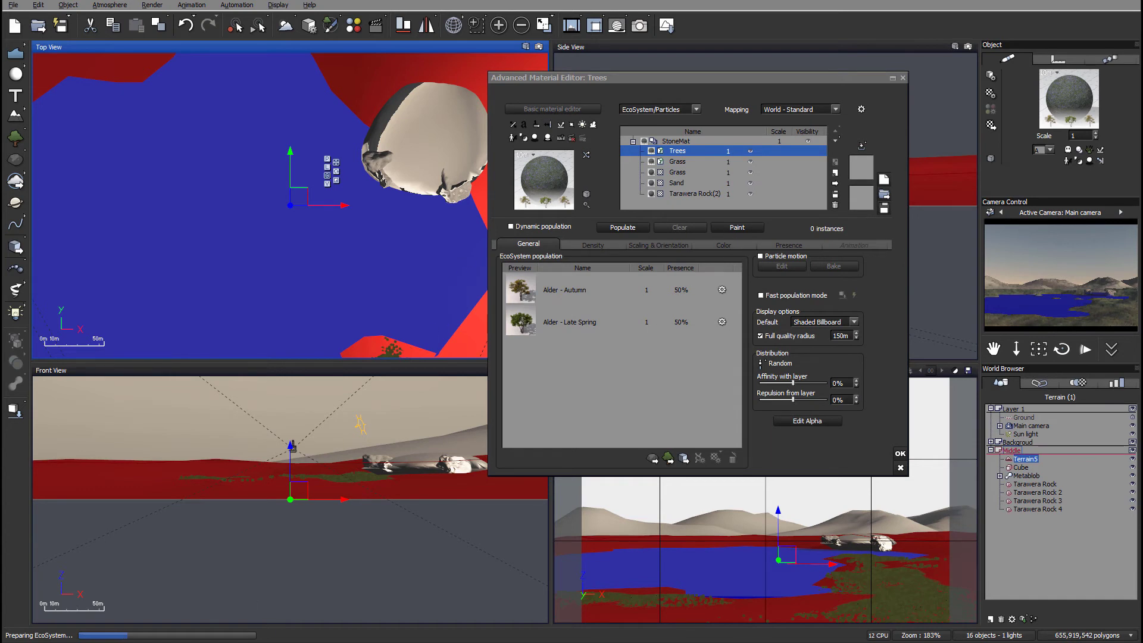
# Activate the EcoPainter paint brush with flow lowered to about 0.63
pyautogui.moveTo(344, 187); pyautogui.dragTo(436, 293, button='right')
pyautogui.click(761, 227)
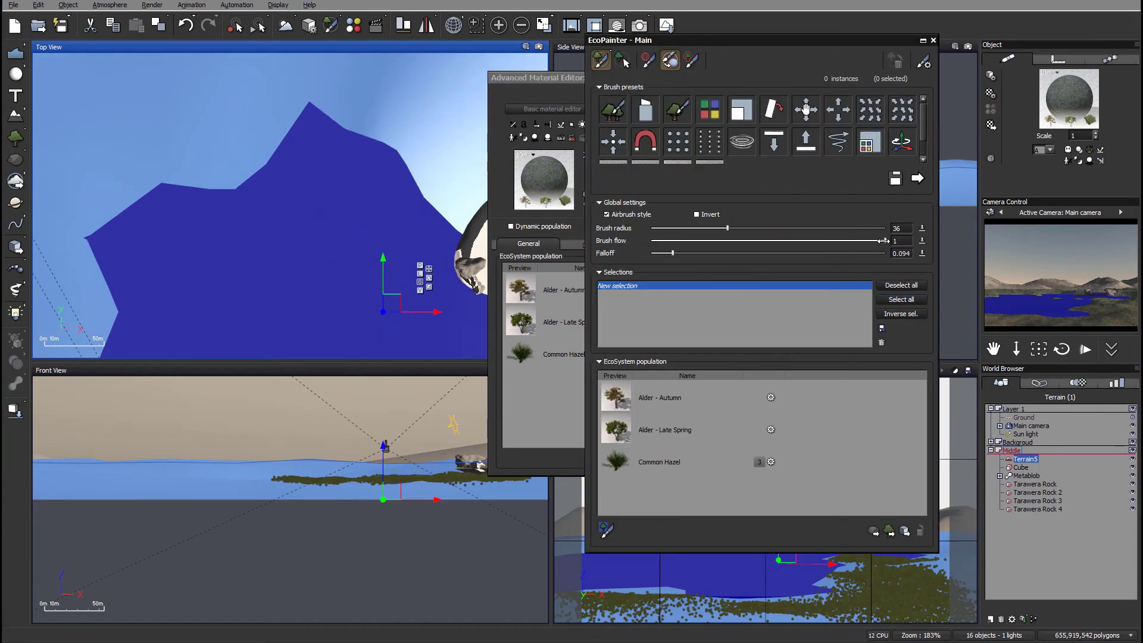
pyautogui.moveTo(839, 241); pyautogui.dragTo(799, 240)
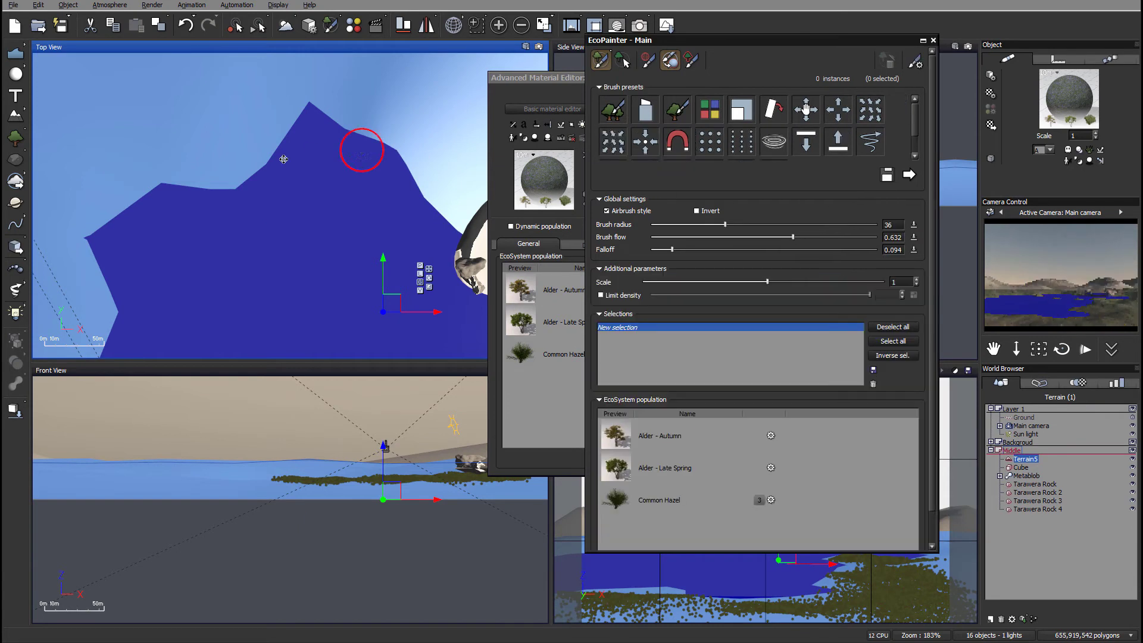
# Paint trees along the ridge and the lake's left shoreline, reaching 741 instances
pyautogui.moveTo(226, 162)
pyautogui.mouseDown()
pyautogui.moveTo(240, 163)
pyautogui.moveTo(199, 177)
pyautogui.moveTo(255, 153)
pyautogui.moveTo(271, 185)
pyautogui.mouseUp()
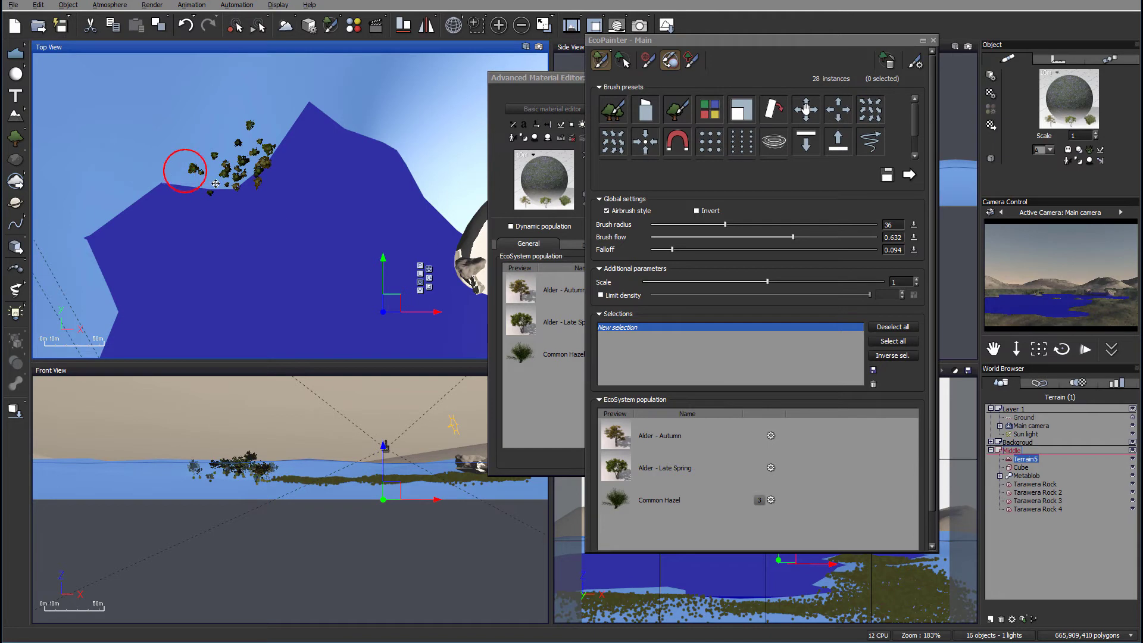
pyautogui.moveTo(229, 181)
pyautogui.mouseDown()
pyautogui.moveTo(272, 146)
pyautogui.moveTo(279, 115)
pyautogui.moveTo(333, 95)
pyautogui.moveTo(350, 118)
pyautogui.moveTo(386, 122)
pyautogui.moveTo(441, 190)
pyautogui.moveTo(437, 152)
pyautogui.moveTo(456, 211)
pyautogui.moveTo(357, 100)
pyautogui.moveTo(289, 93)
pyautogui.moveTo(238, 144)
pyautogui.moveTo(194, 171)
pyautogui.moveTo(133, 184)
pyautogui.moveTo(87, 217)
pyautogui.moveTo(149, 169)
pyautogui.mouseUp()
pyautogui.moveTo(818, 237); pyautogui.dragTo(825, 234)
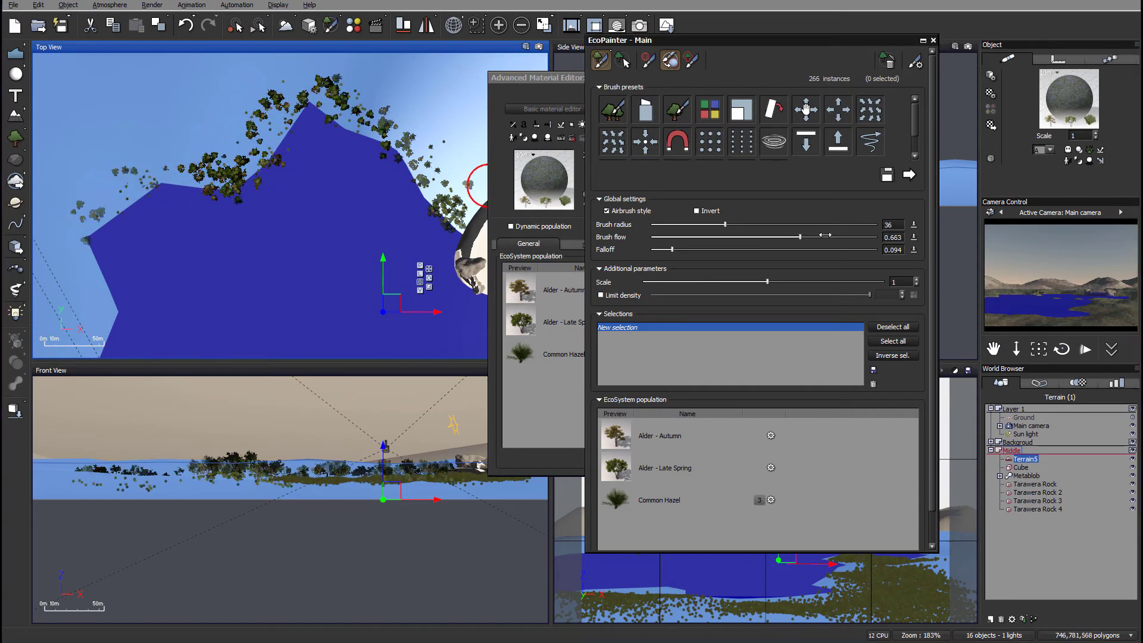
pyautogui.moveTo(158, 251); pyautogui.dragTo(323, 201, button='right')
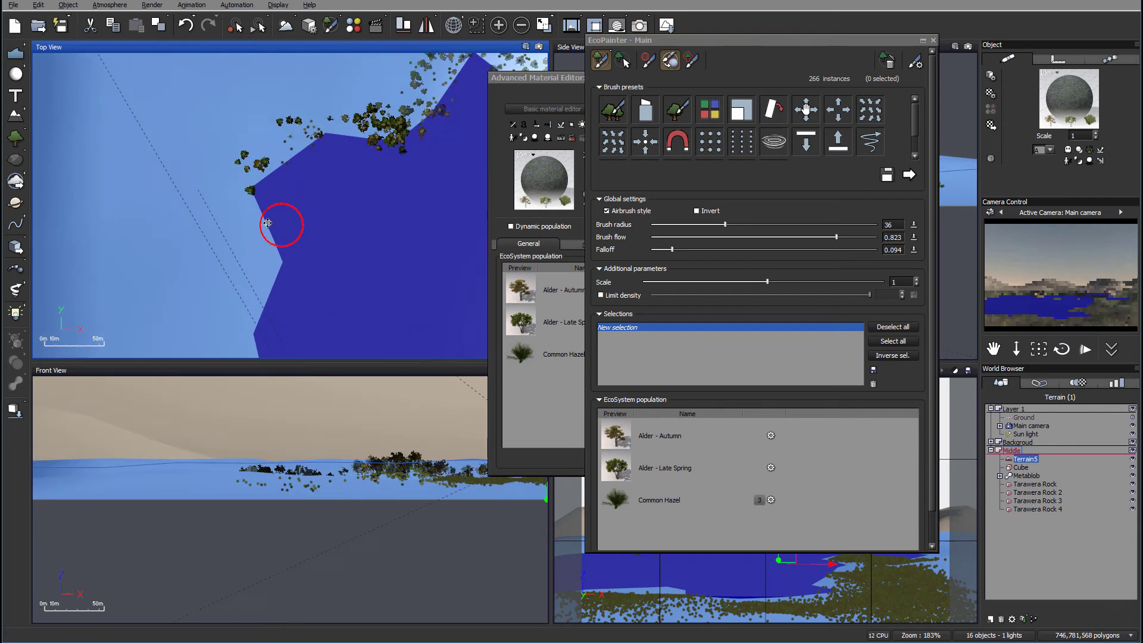
pyautogui.moveTo(256, 204)
pyautogui.mouseDown()
pyautogui.moveTo(261, 241)
pyautogui.moveTo(246, 204)
pyautogui.moveTo(262, 286)
pyautogui.moveTo(273, 251)
pyautogui.moveTo(249, 174)
pyautogui.moveTo(257, 164)
pyautogui.moveTo(249, 169)
pyautogui.moveTo(319, 128)
pyautogui.moveTo(349, 127)
pyautogui.moveTo(300, 130)
pyautogui.moveTo(383, 123)
pyautogui.moveTo(424, 103)
pyautogui.moveTo(381, 123)
pyautogui.moveTo(353, 115)
pyautogui.mouseUp()
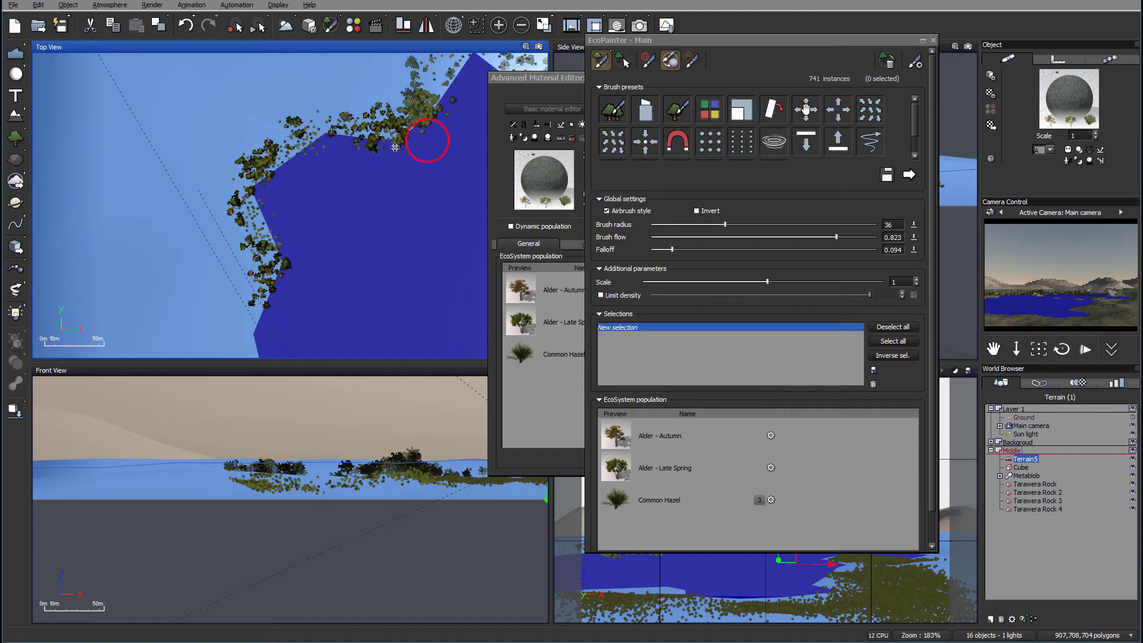
# Paint trees along the ridge and the shoreline beside the rock
pyautogui.moveTo(424, 137)
pyautogui.mouseDown()
pyautogui.moveTo(364, 107)
pyautogui.moveTo(334, 126)
pyautogui.moveTo(364, 125)
pyautogui.mouseUp()
pyautogui.moveTo(367, 125); pyautogui.dragTo(125, 181, button='right')
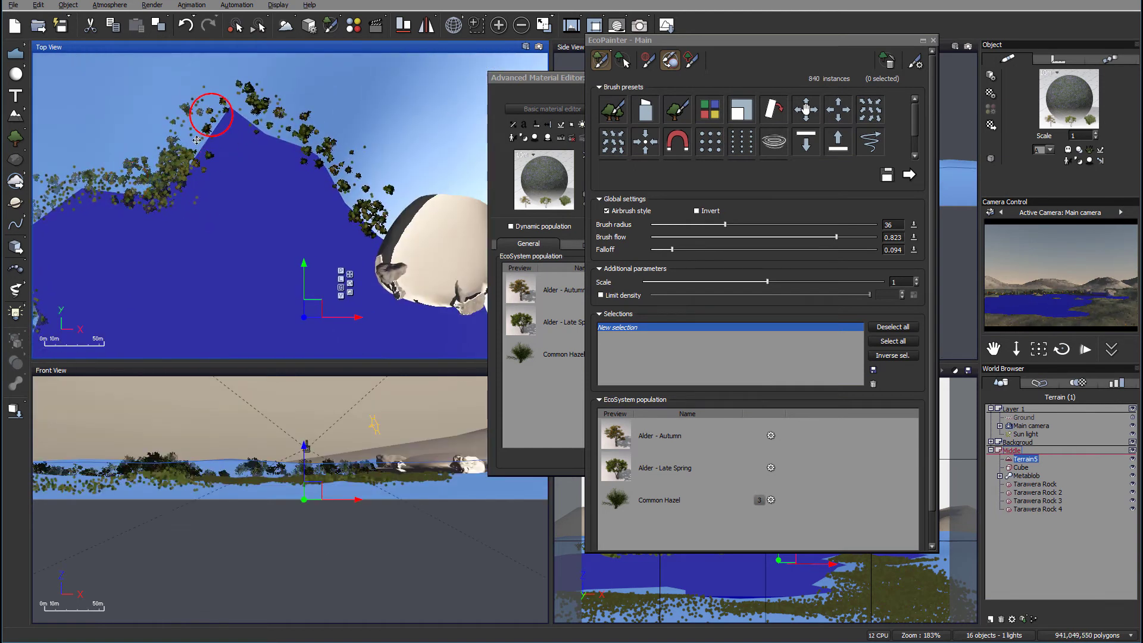
pyautogui.moveTo(201, 133)
pyautogui.mouseDown()
pyautogui.moveTo(175, 152)
pyautogui.moveTo(205, 115)
pyautogui.moveTo(238, 103)
pyautogui.moveTo(324, 145)
pyautogui.moveTo(395, 250)
pyautogui.moveTo(276, 157)
pyautogui.moveTo(365, 191)
pyautogui.moveTo(382, 224)
pyautogui.moveTo(366, 192)
pyautogui.moveTo(341, 200)
pyautogui.moveTo(366, 208)
pyautogui.moveTo(372, 265)
pyautogui.moveTo(360, 208)
pyautogui.moveTo(387, 275)
pyautogui.moveTo(381, 244)
pyautogui.moveTo(375, 291)
pyautogui.moveTo(387, 237)
pyautogui.moveTo(390, 269)
pyautogui.moveTo(289, 206)
pyautogui.mouseUp()
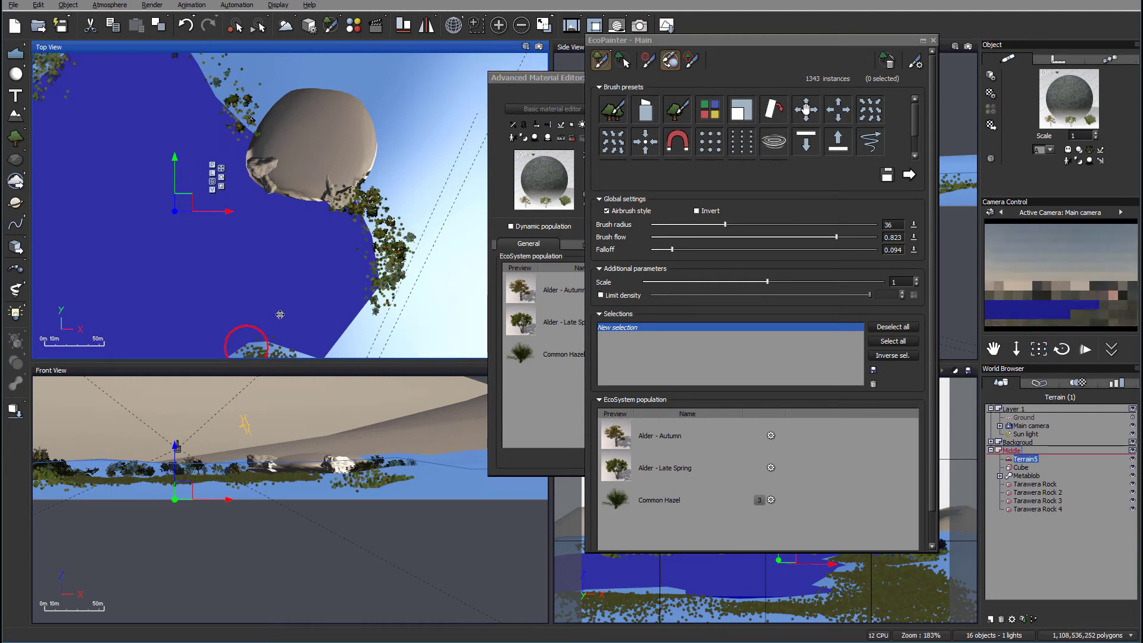
pyautogui.moveTo(237, 331); pyautogui.dragTo(357, 191, button='right')
pyautogui.moveTo(441, 190)
pyautogui.mouseDown()
pyautogui.moveTo(454, 184)
pyautogui.moveTo(416, 234)
pyautogui.moveTo(365, 231)
pyautogui.moveTo(319, 250)
pyautogui.mouseUp()
pyautogui.moveTo(325, 292)
pyautogui.mouseDown()
pyautogui.moveTo(315, 300)
pyautogui.moveTo(326, 237)
pyautogui.moveTo(424, 232)
pyautogui.moveTo(416, 283)
pyautogui.mouseUp()
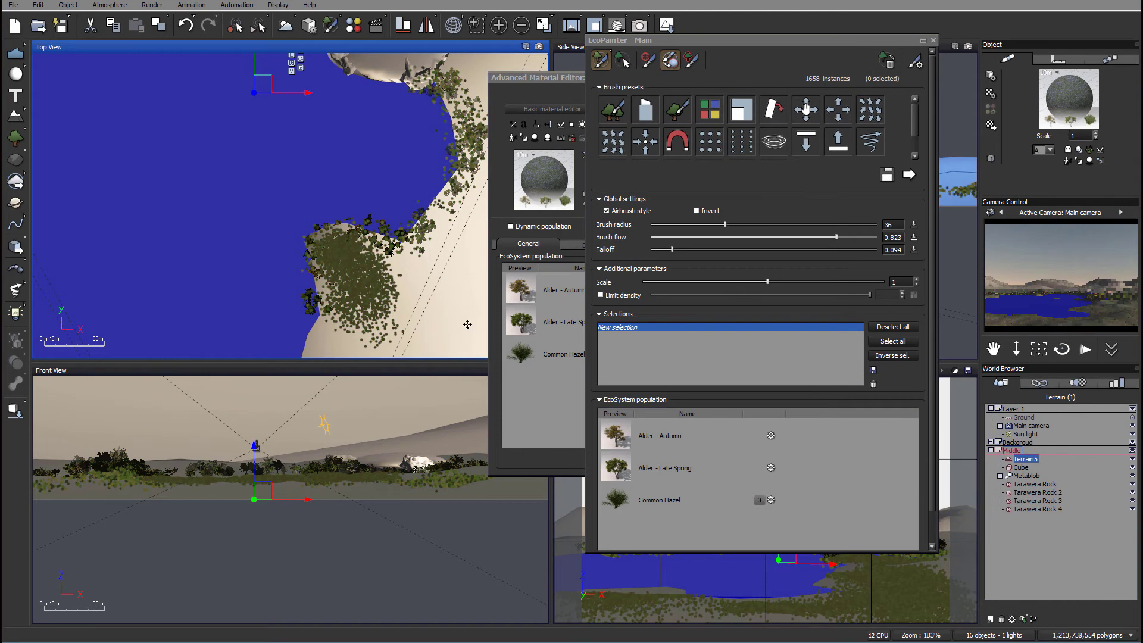
# Paint dense tree clumps down the right shoreline and water edge, reaching 2591 instances
pyautogui.moveTo(410, 323); pyautogui.dragTo(431, 135, button='right')
pyautogui.moveTo(360, 124)
pyautogui.mouseDown()
pyautogui.moveTo(357, 174)
pyautogui.moveTo(337, 213)
pyautogui.mouseUp()
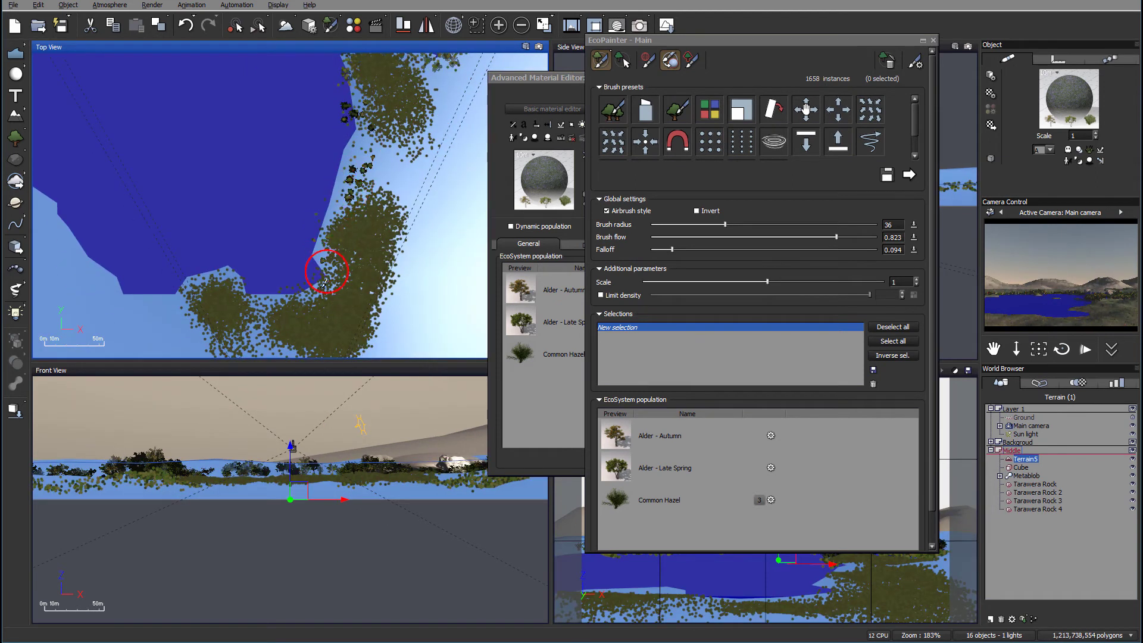
pyautogui.moveTo(324, 282); pyautogui.dragTo(280, 312)
pyautogui.moveTo(207, 285); pyautogui.dragTo(211, 304)
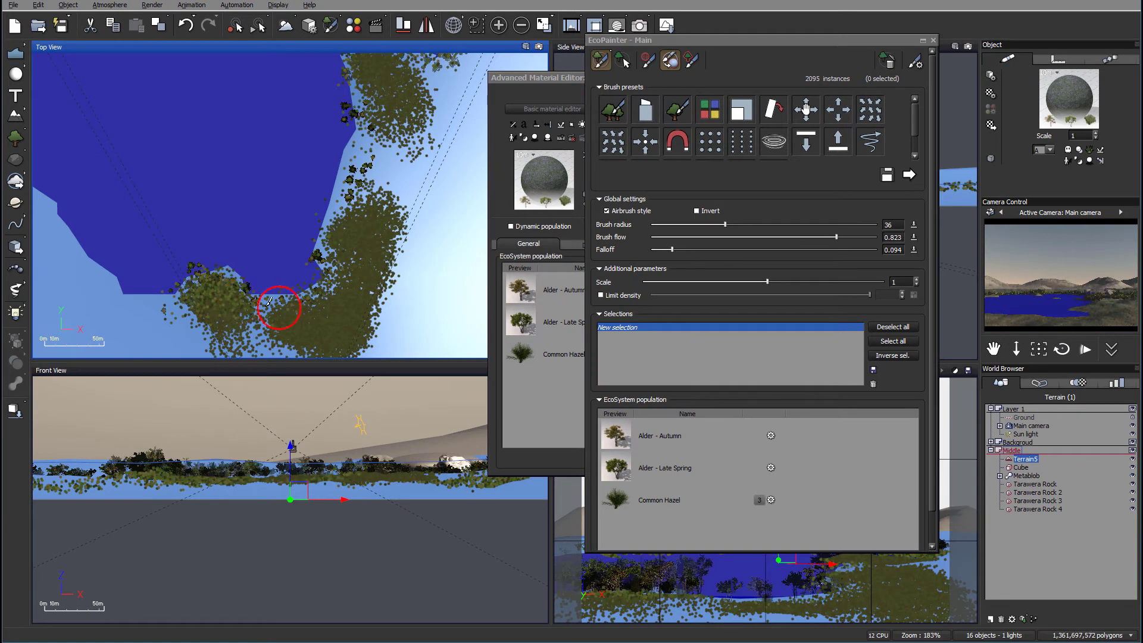
pyautogui.moveTo(278, 302); pyautogui.dragTo(269, 299)
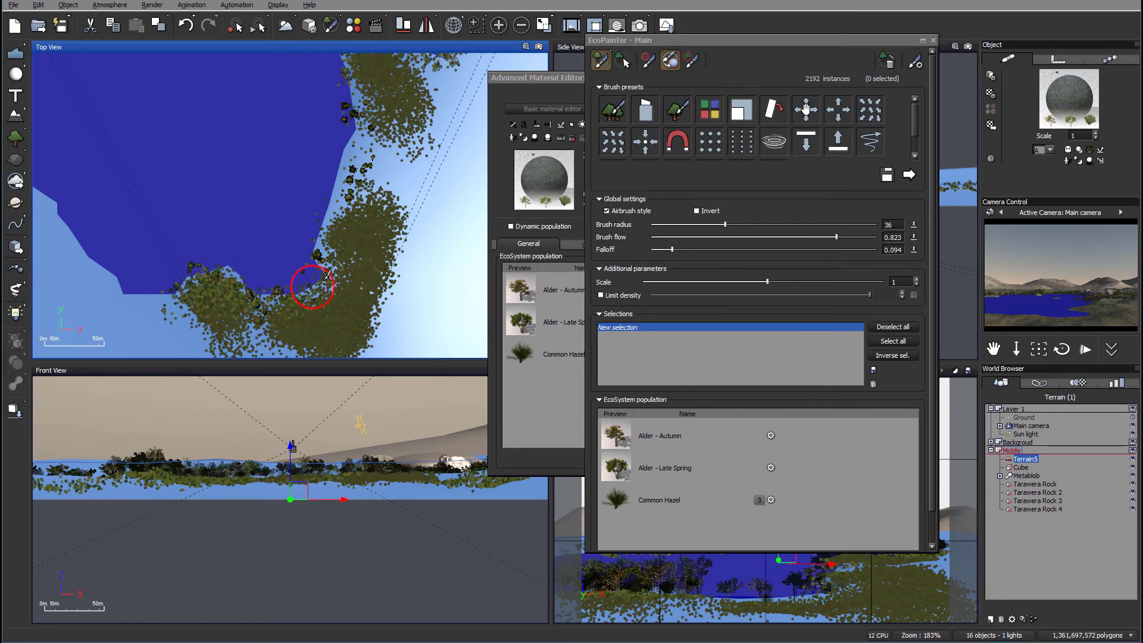
pyautogui.moveTo(331, 252)
pyautogui.mouseDown()
pyautogui.moveTo(329, 203)
pyautogui.moveTo(326, 221)
pyautogui.moveTo(365, 155)
pyautogui.mouseUp()
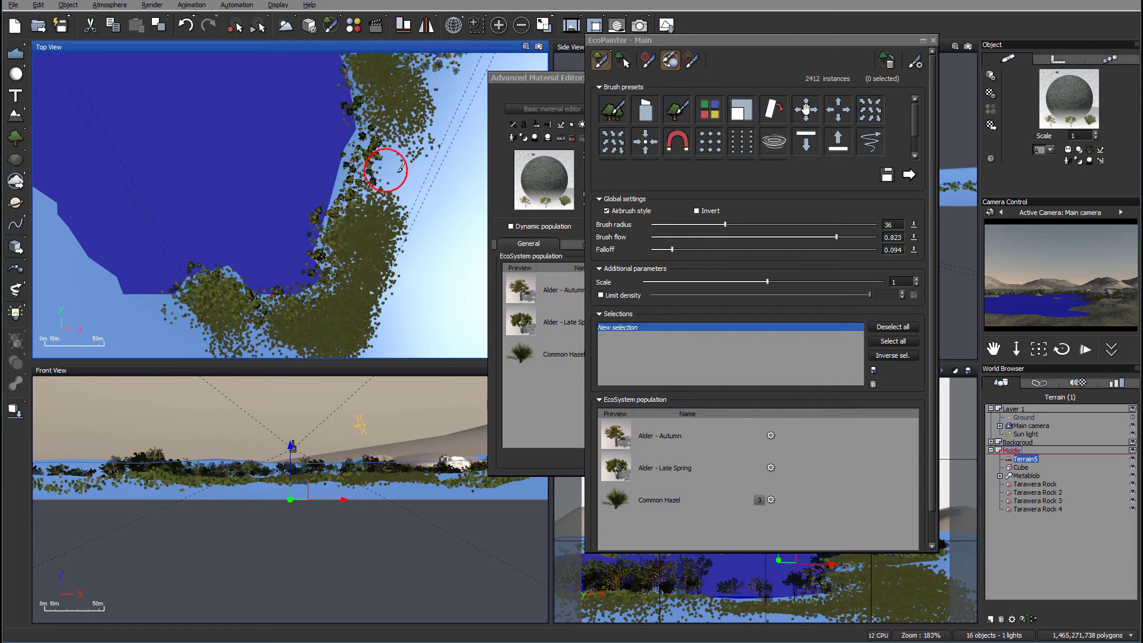
pyautogui.moveTo(400, 167)
pyautogui.mouseDown()
pyautogui.moveTo(353, 172)
pyautogui.moveTo(324, 208)
pyautogui.mouseUp()
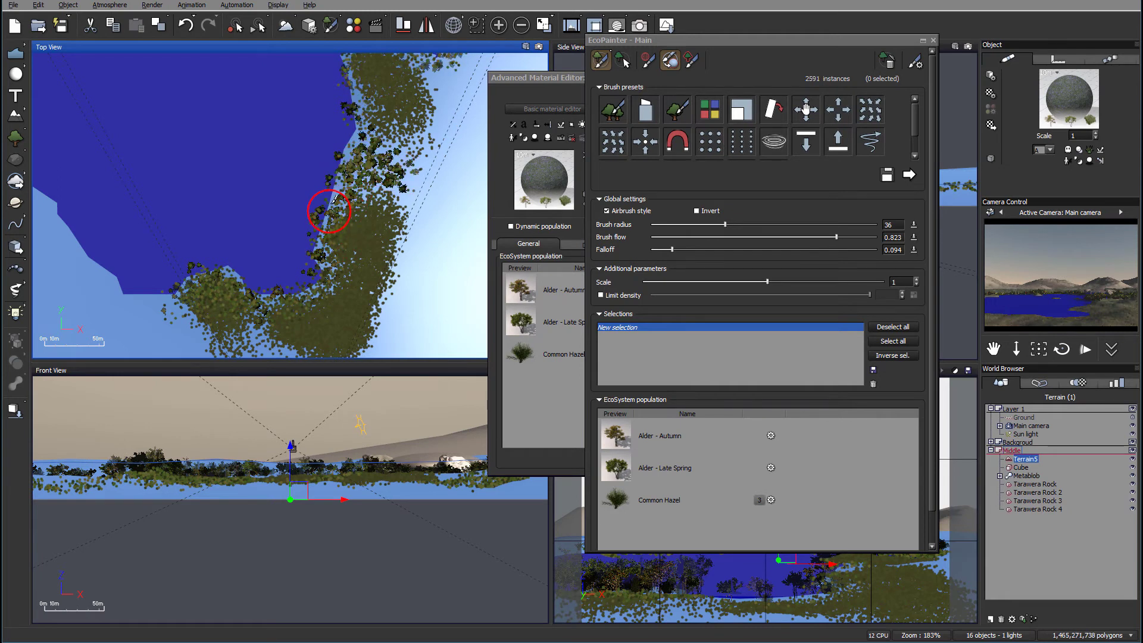
# Render the scene at Preview quality and dismiss the gamma and Post Render dialogs
pyautogui.click(646, 25)
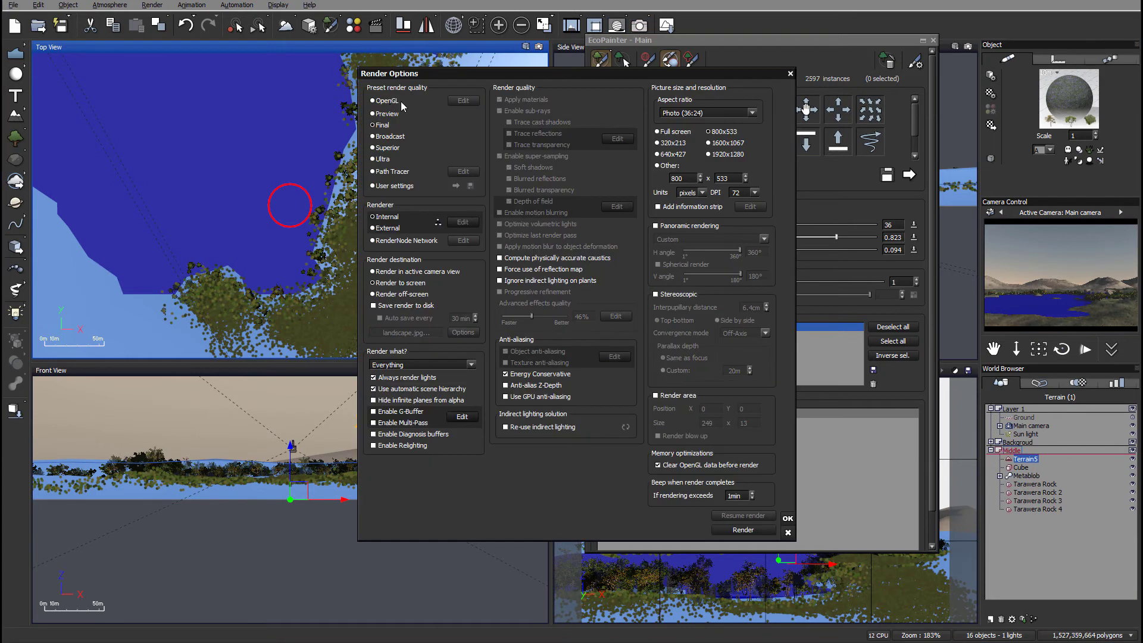
pyautogui.click(393, 114)
pyautogui.click(743, 530)
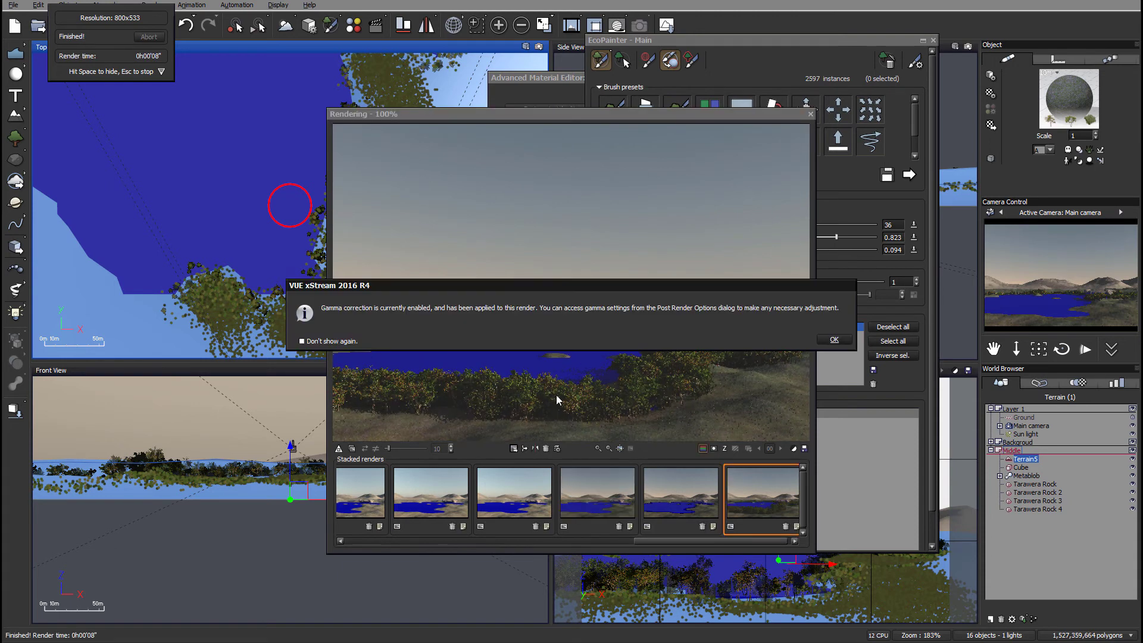
pyautogui.click(842, 340)
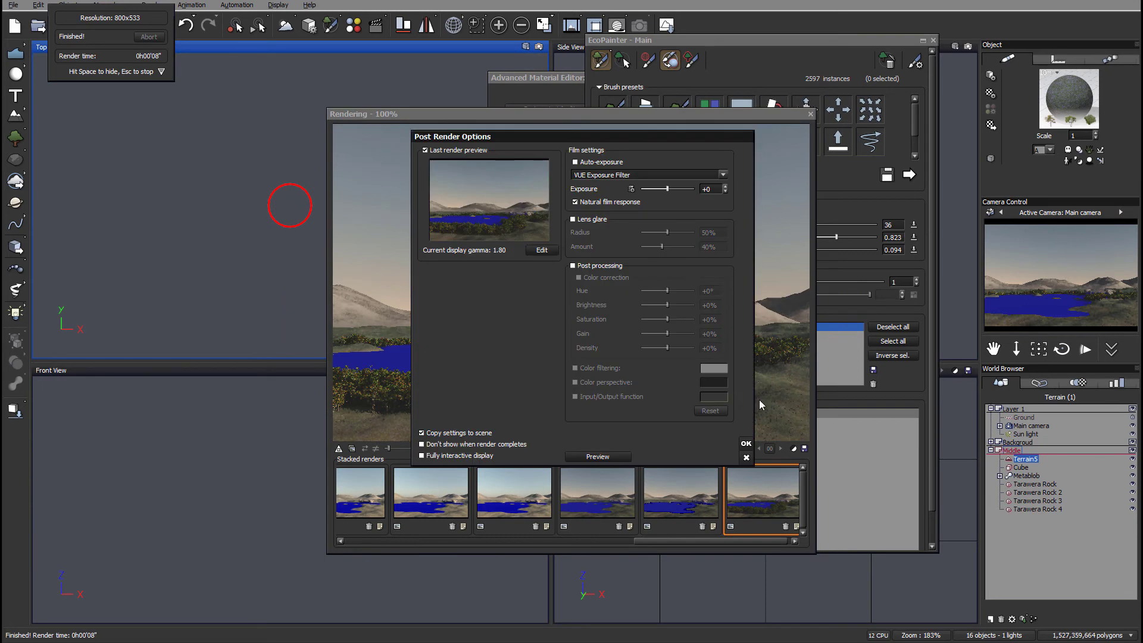
pyautogui.click(745, 444)
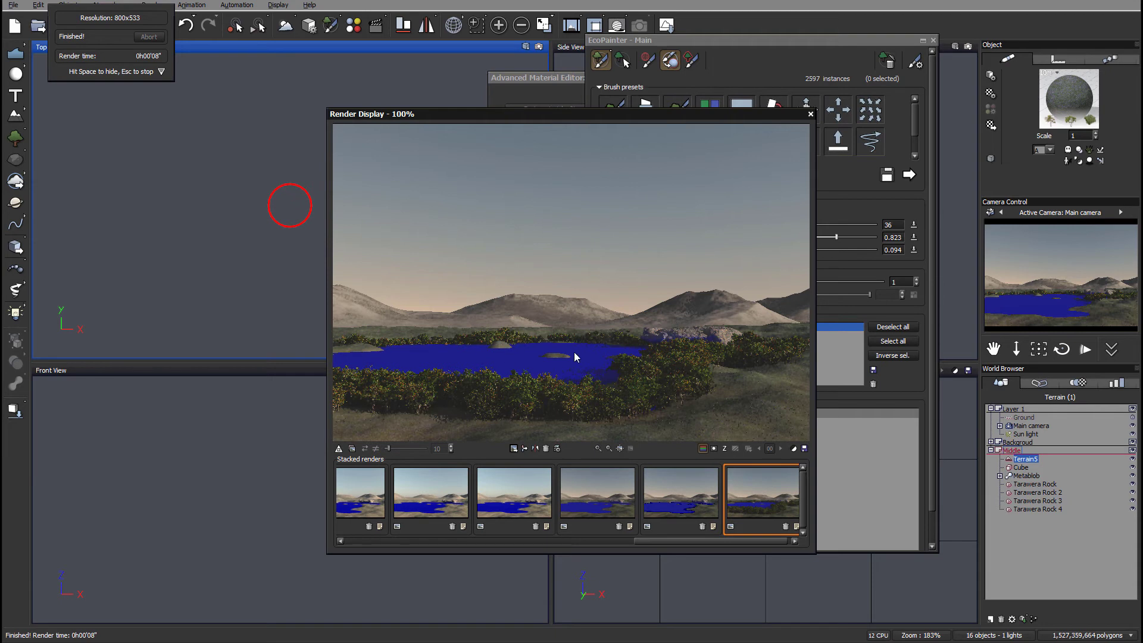
# Close the render, reposition the Top View, and hide the Cube object
pyautogui.click(810, 115)
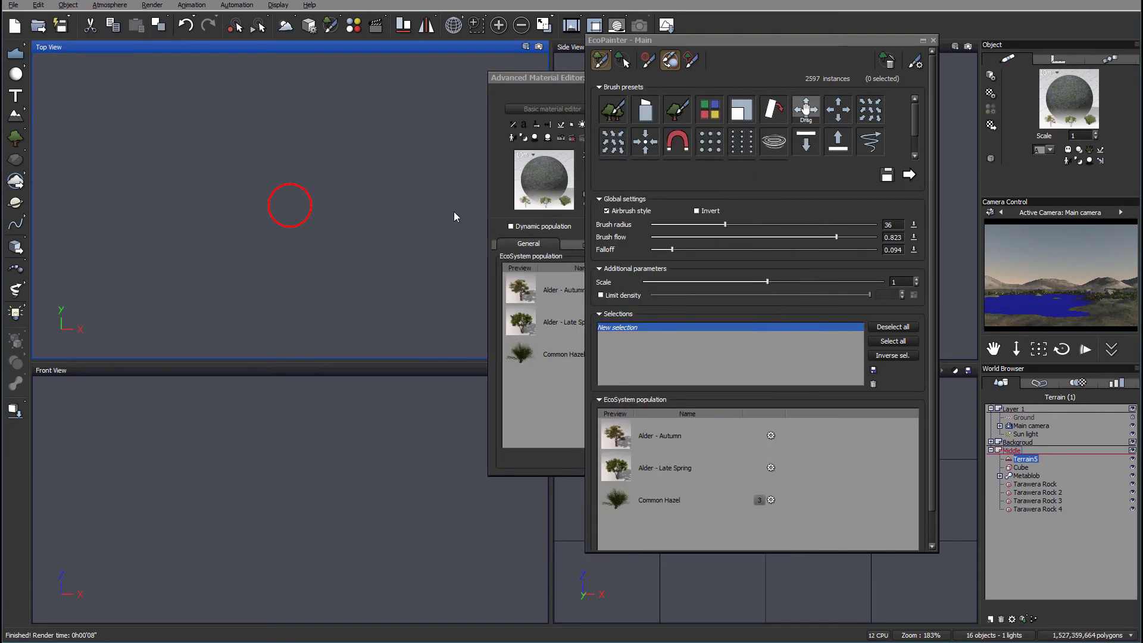
pyautogui.moveTo(366, 240); pyautogui.dragTo(478, 306, button='right')
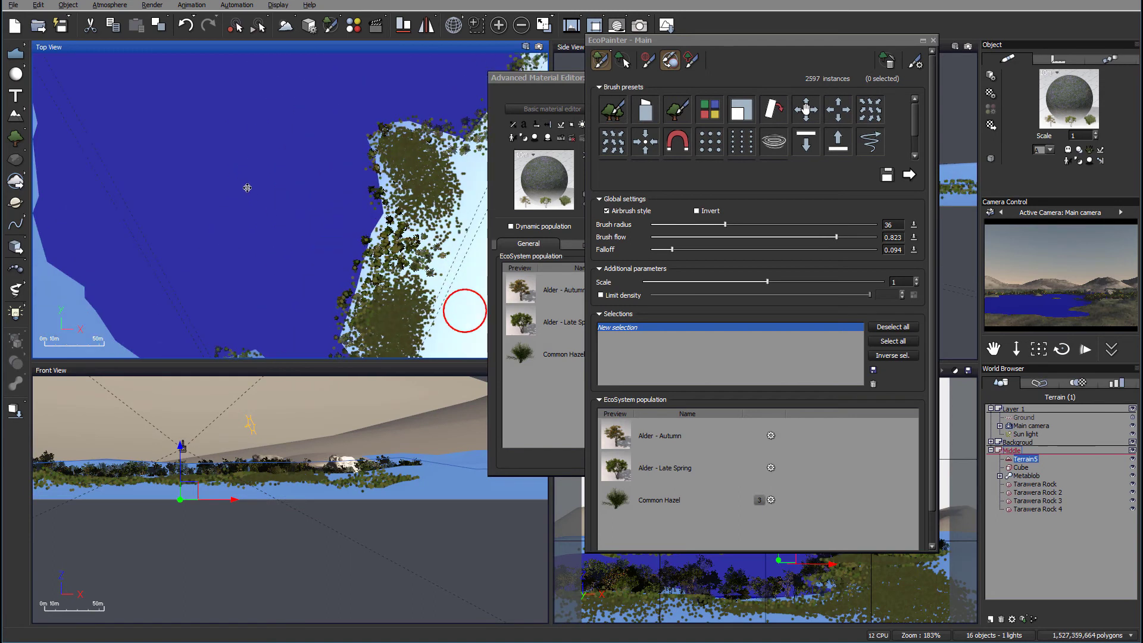
pyautogui.moveTo(248, 189); pyautogui.dragTo(317, 353, button='right')
pyautogui.scroll(-3, 365, 186)
pyautogui.moveTo(365, 186); pyautogui.dragTo(343, 202, button='right')
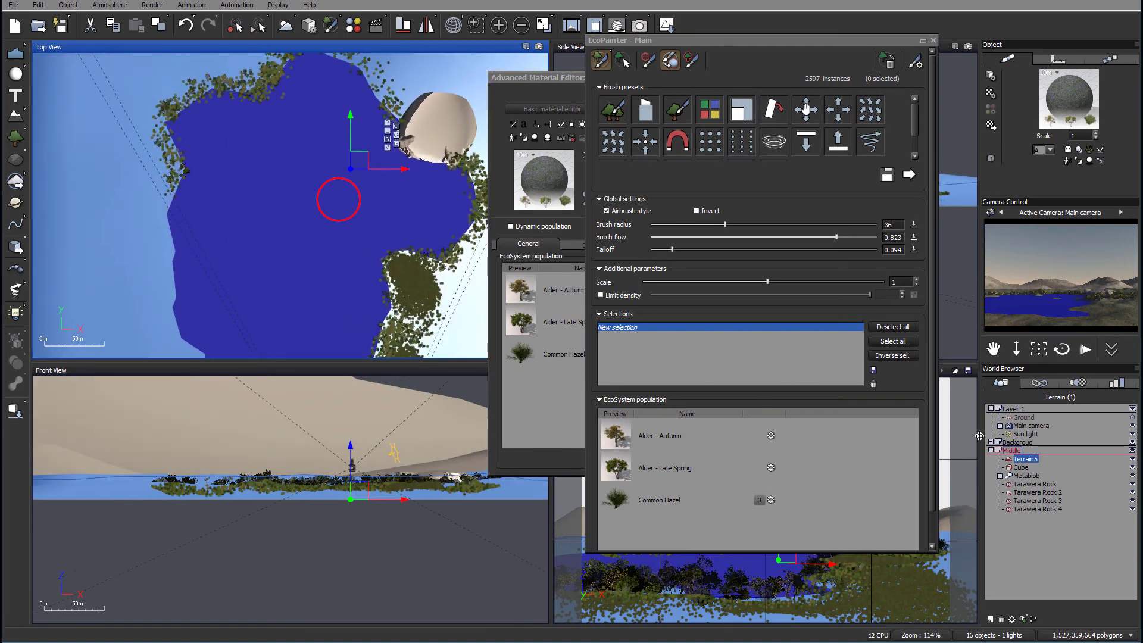
pyautogui.click(1133, 467)
pyautogui.click(1132, 467)
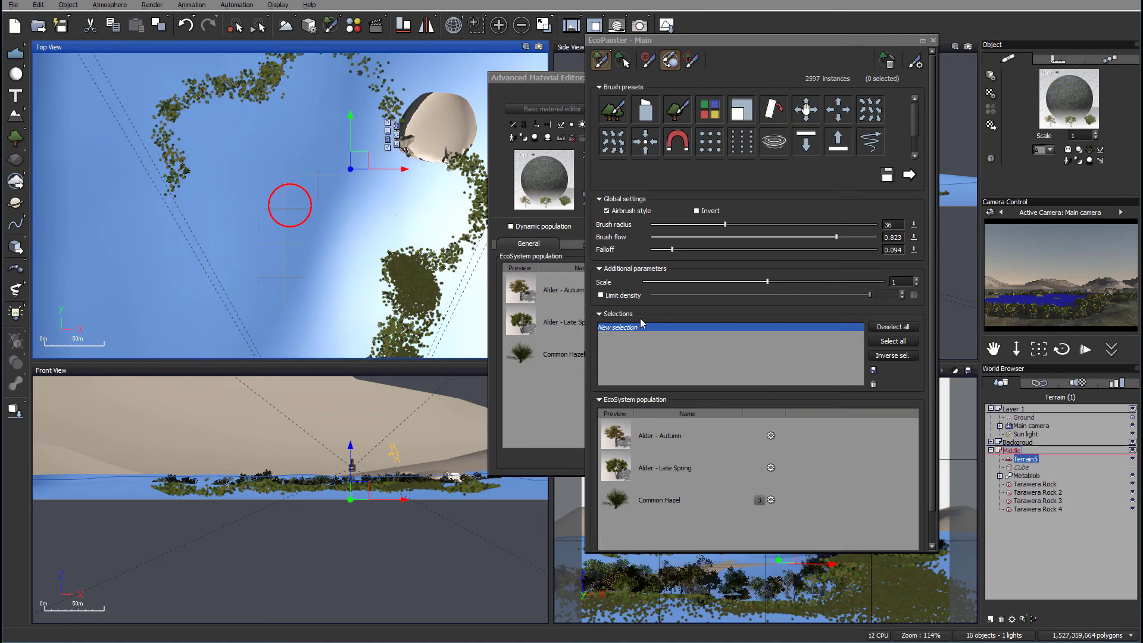
# Paint a few trees on the exposed ground and rearrange the EcoPainter and material panels
pyautogui.click(288, 138)
pyautogui.moveTo(288, 138)
pyautogui.mouseDown()
pyautogui.moveTo(276, 133)
pyautogui.moveTo(285, 133)
pyautogui.mouseUp()
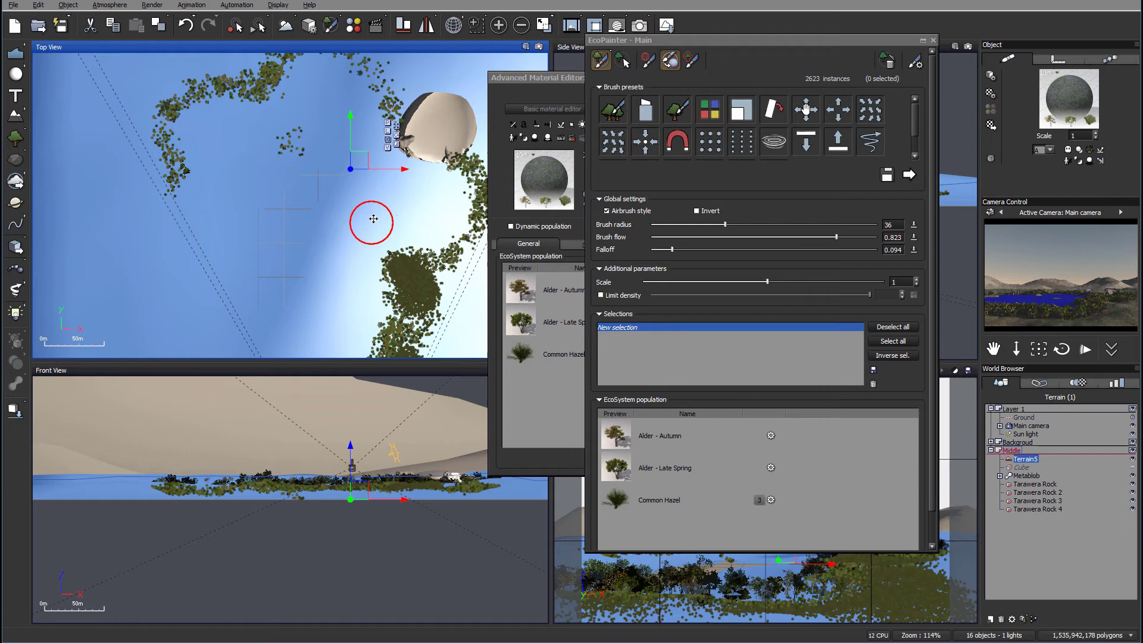
pyautogui.moveTo(350, 204); pyautogui.dragTo(355, 208)
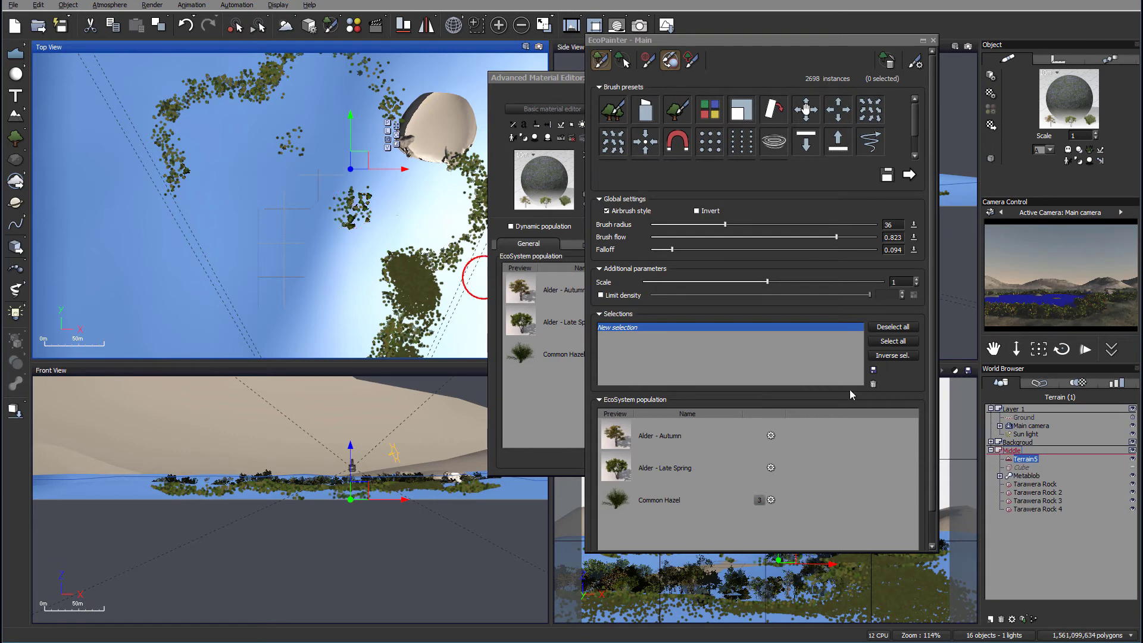
pyautogui.moveTo(823, 38); pyautogui.dragTo(379, 39)
pyautogui.moveTo(737, 75); pyautogui.dragTo(579, 42)
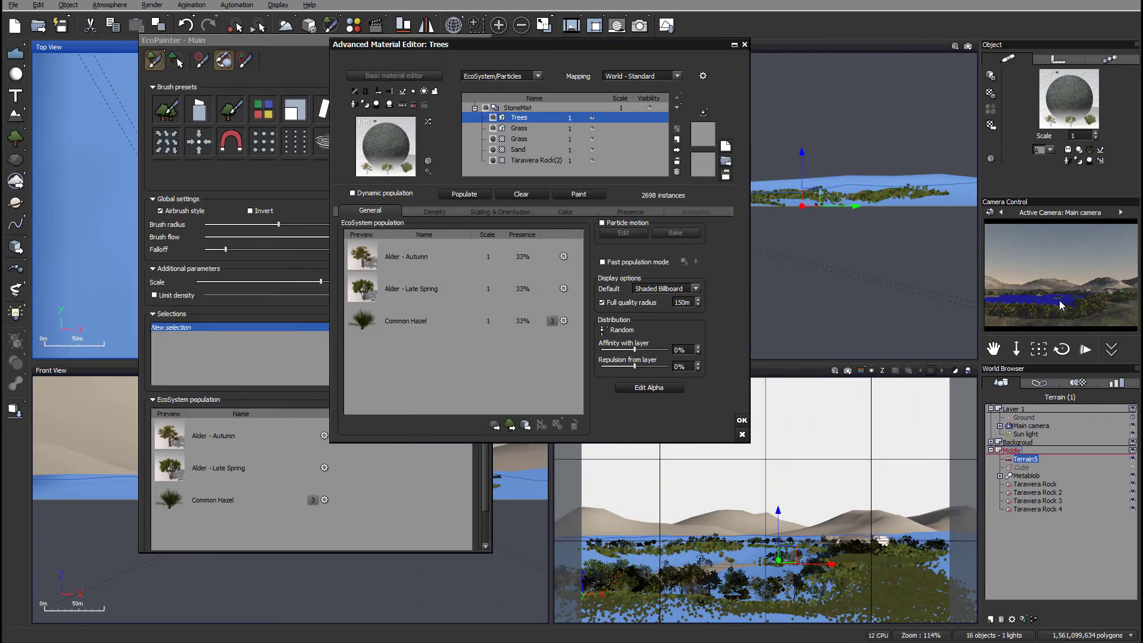
pyautogui.moveTo(566, 40); pyautogui.dragTo(806, 15)
pyautogui.moveTo(348, 38)
pyautogui.mouseDown()
pyautogui.moveTo(476, 52)
pyautogui.moveTo(731, 26)
pyautogui.mouseUp()
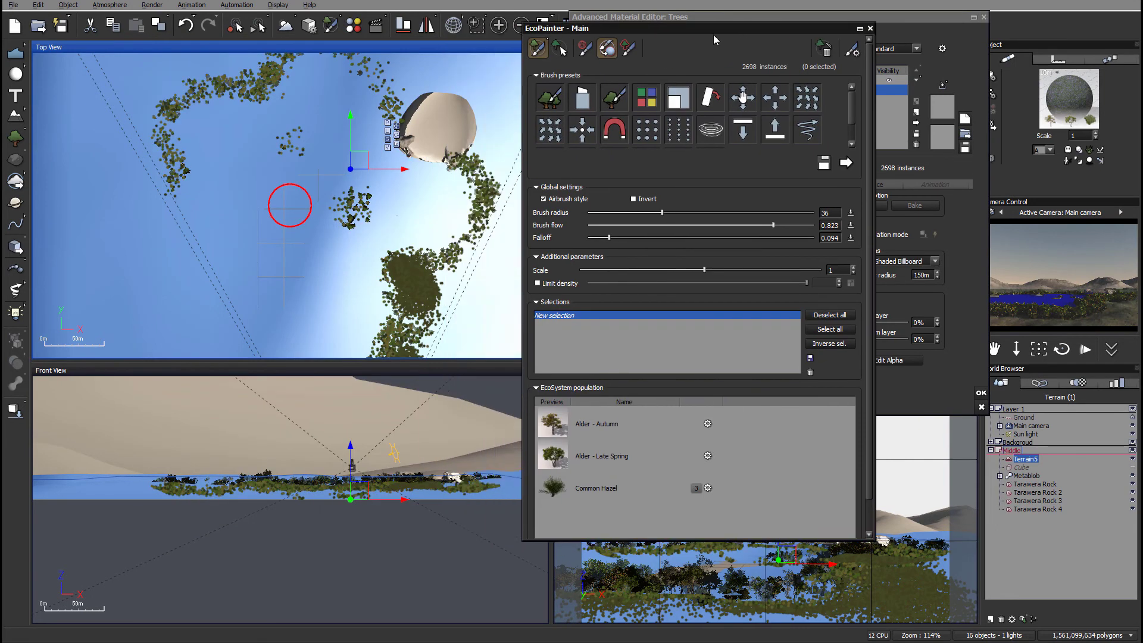
# Paint tree clusters across the upper-left arc and lower bank, reaching 3085 instances
pyautogui.moveTo(287, 149)
pyautogui.mouseDown()
pyautogui.moveTo(370, 208)
pyautogui.moveTo(357, 217)
pyautogui.moveTo(350, 201)
pyautogui.moveTo(350, 212)
pyautogui.moveTo(408, 107)
pyautogui.moveTo(439, 217)
pyautogui.moveTo(421, 125)
pyautogui.mouseUp()
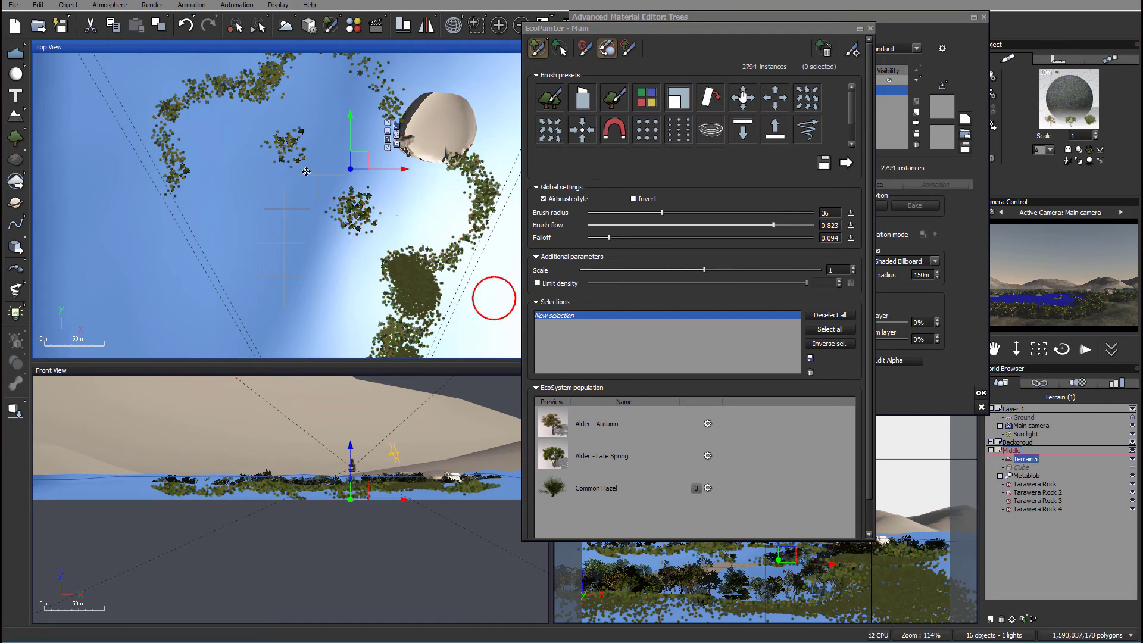
pyautogui.moveTo(299, 155)
pyautogui.mouseDown()
pyautogui.moveTo(259, 102)
pyautogui.moveTo(192, 114)
pyautogui.mouseUp()
pyautogui.moveTo(435, 246); pyautogui.dragTo(363, 128, button='right')
pyautogui.moveTo(337, 292); pyautogui.dragTo(324, 306)
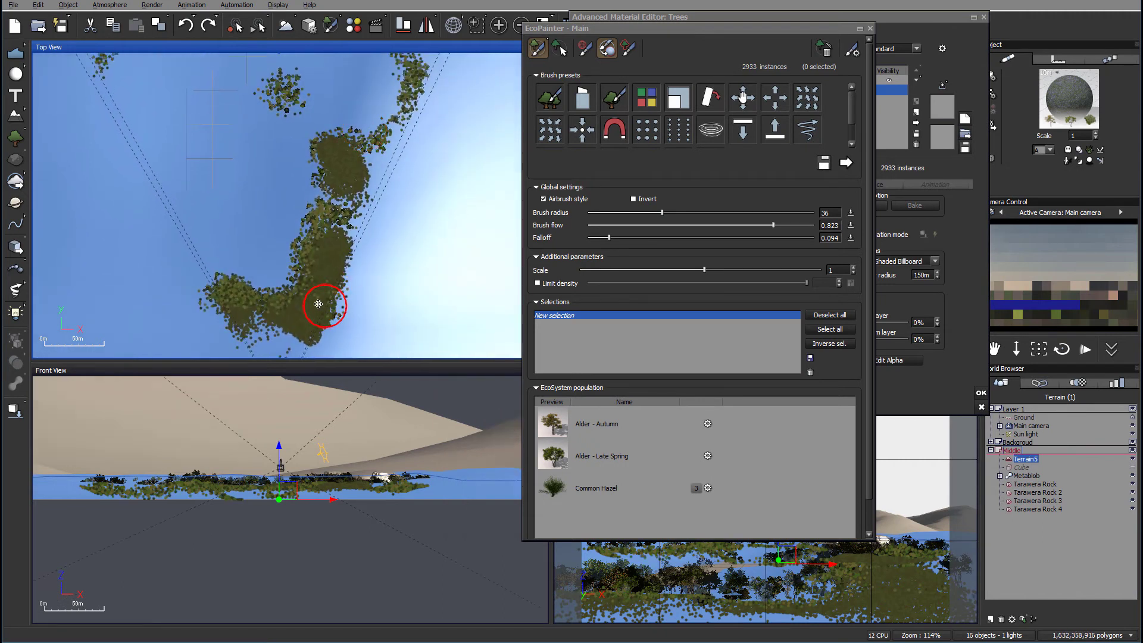
pyautogui.moveTo(324, 306); pyautogui.dragTo(391, 243, button='right')
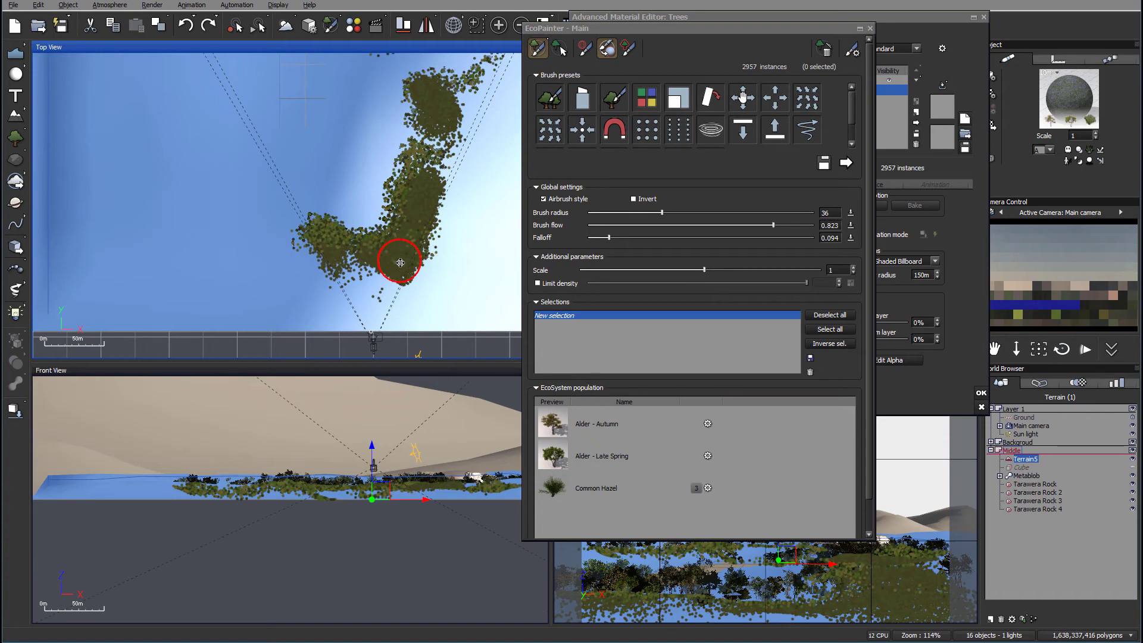
pyautogui.moveTo(400, 263); pyautogui.dragTo(401, 274)
pyautogui.moveTo(426, 305); pyautogui.dragTo(446, 229, button='right')
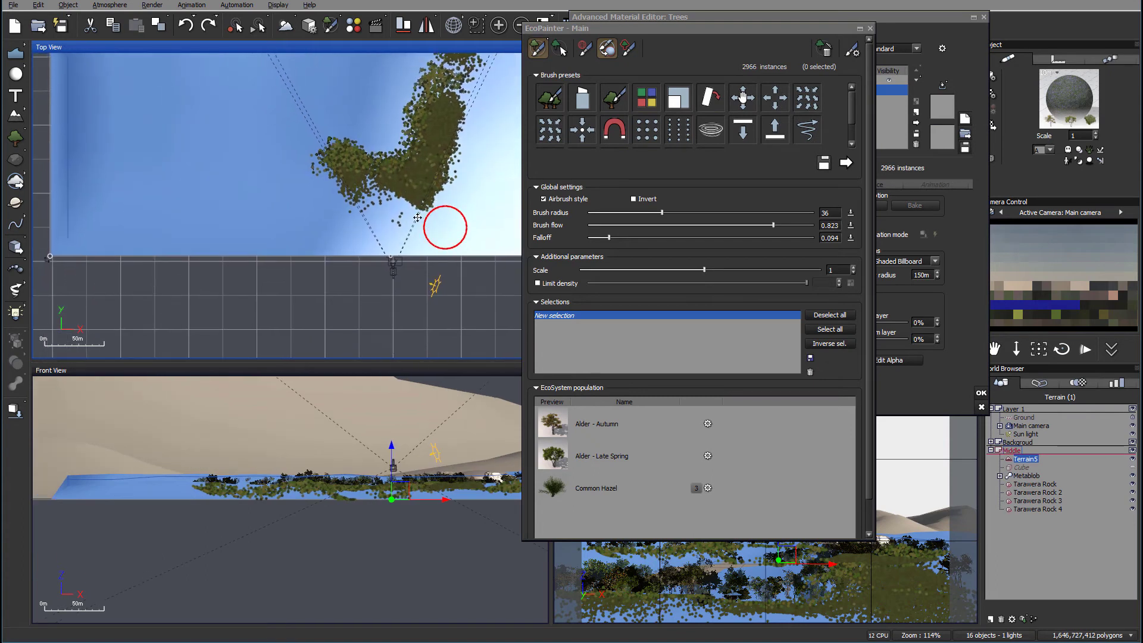
pyautogui.moveTo(418, 218); pyautogui.dragTo(361, 197)
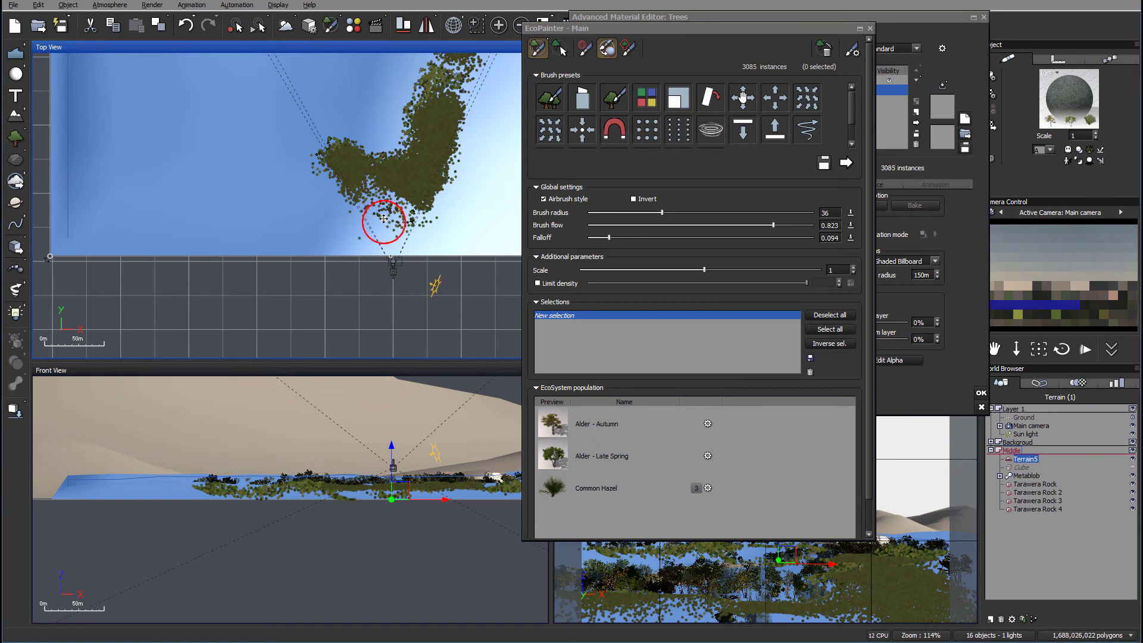
pyautogui.scroll(5, 384, 219)
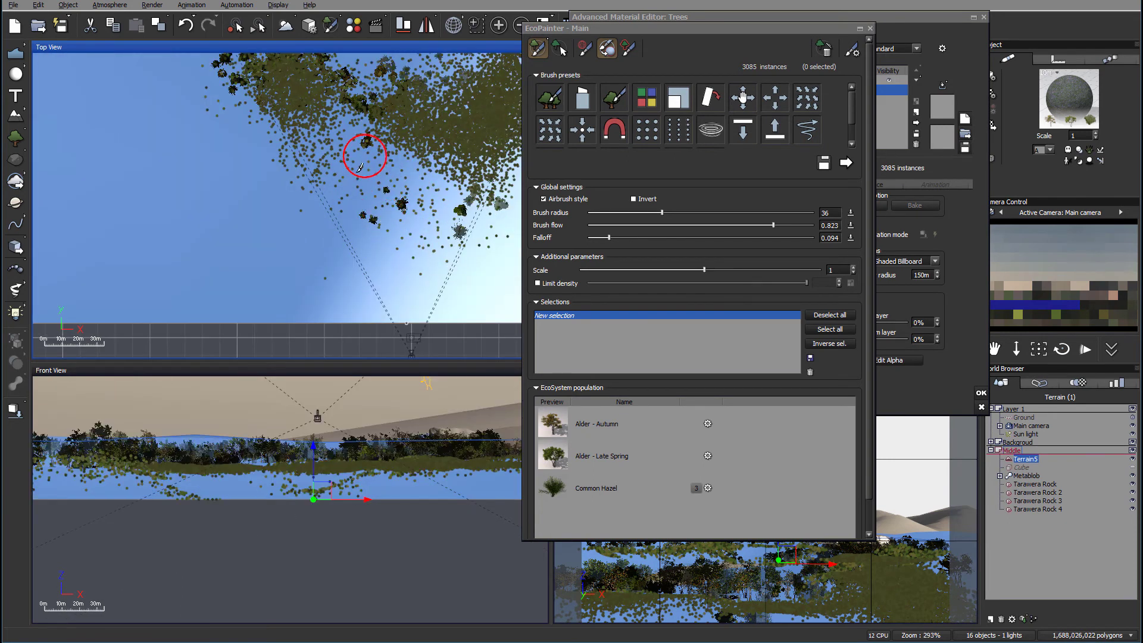
# Fill gaps and bare spots in the forest cover with more trees
pyautogui.moveTo(359, 166)
pyautogui.mouseDown()
pyautogui.moveTo(331, 184)
pyautogui.moveTo(387, 170)
pyautogui.mouseUp()
pyautogui.moveTo(376, 143); pyautogui.dragTo(333, 213, button='middle')
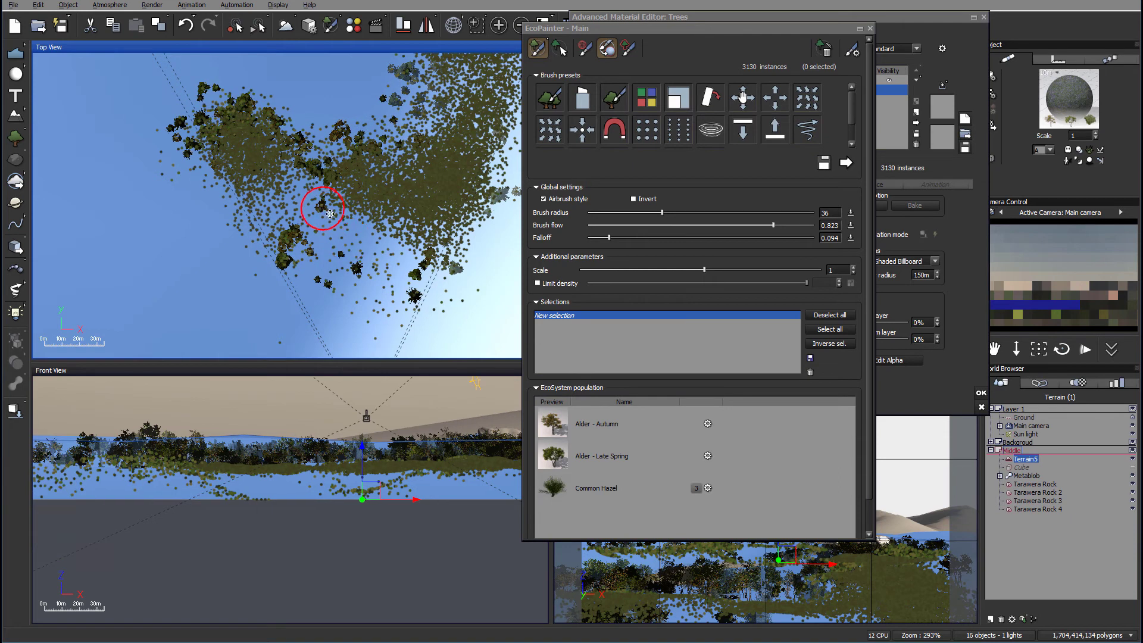
pyautogui.click(344, 221)
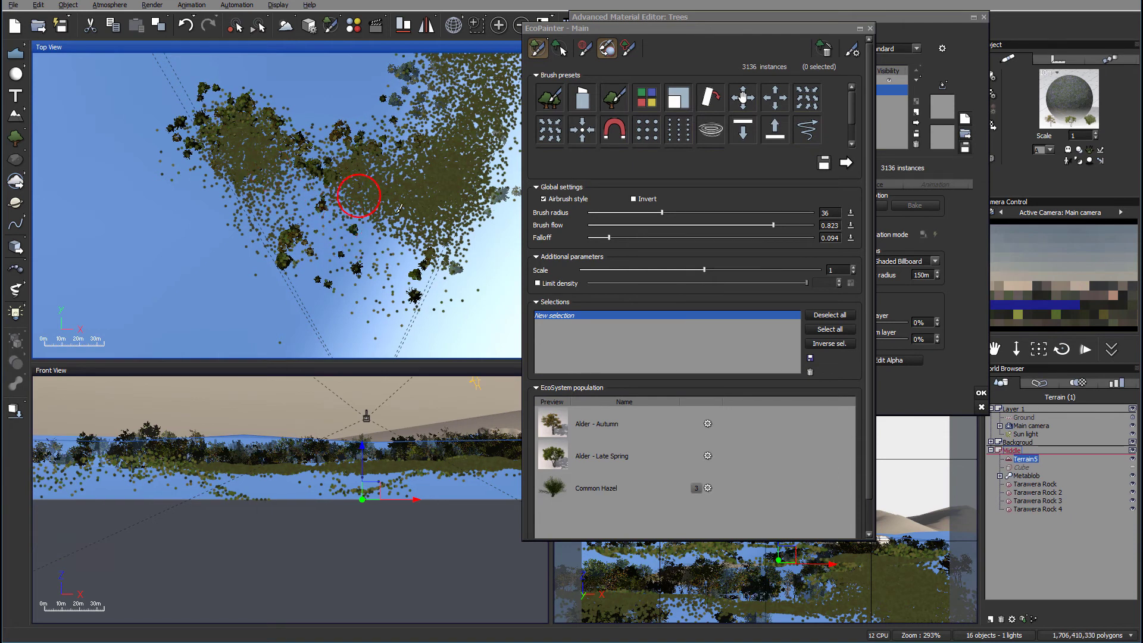
pyautogui.moveTo(407, 222); pyautogui.dragTo(439, 228)
pyautogui.moveTo(466, 226); pyautogui.dragTo(387, 237, button='middle')
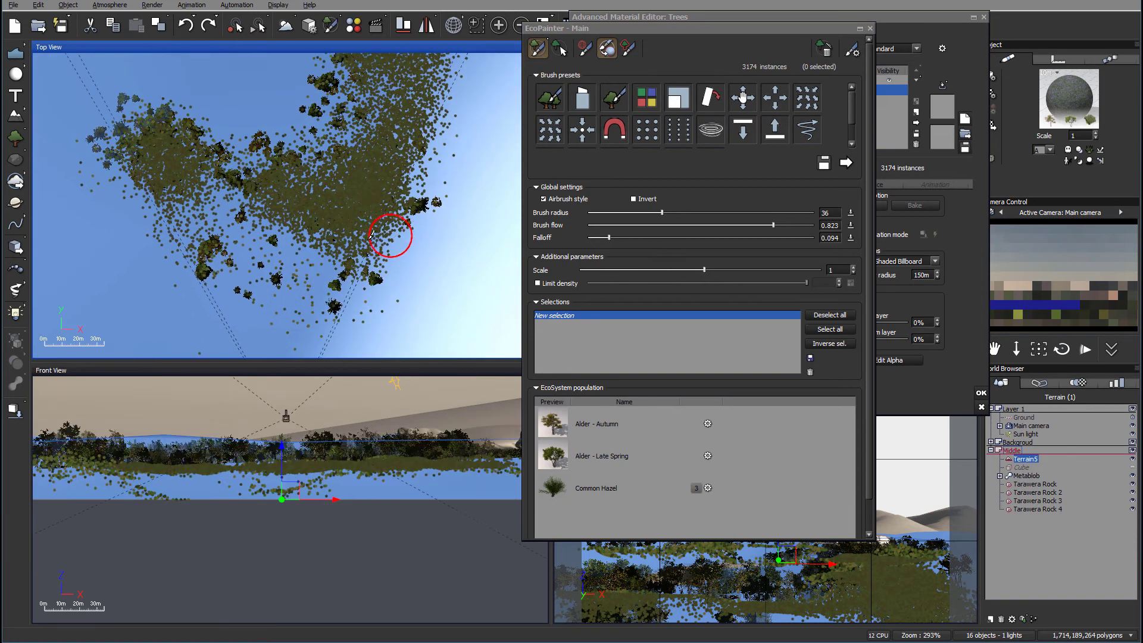
pyautogui.moveTo(366, 237); pyautogui.dragTo(382, 205)
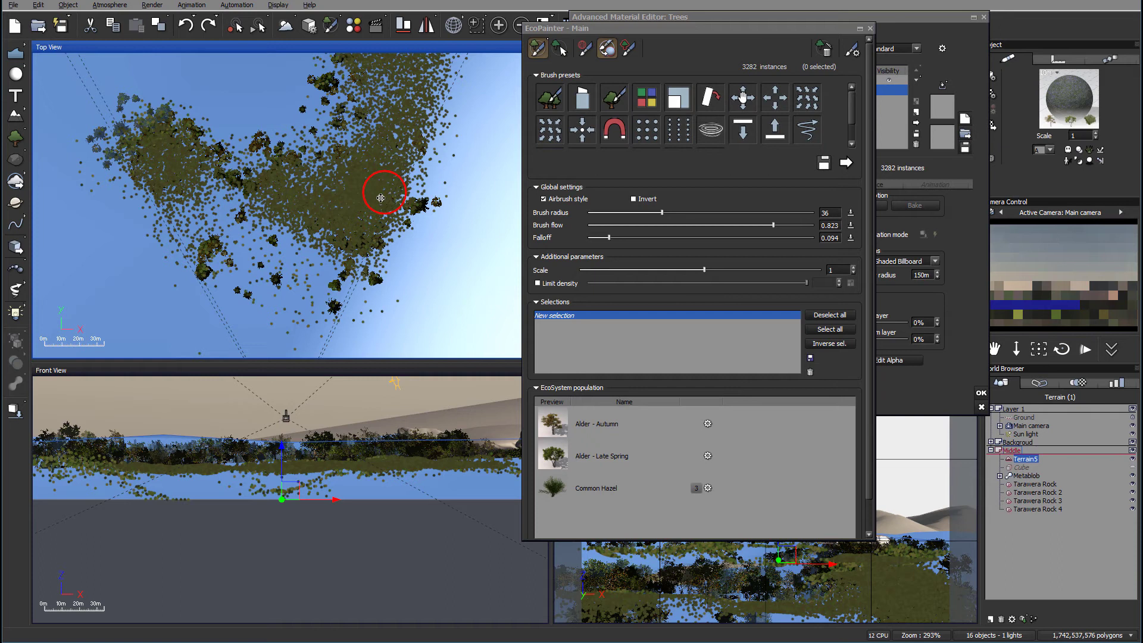
# Paint trees toward the upper right and recenter the terrain, reaching about 3485 instances
pyautogui.moveTo(441, 191); pyautogui.dragTo(403, 244, button='middle')
pyautogui.moveTo(438, 187)
pyautogui.mouseDown()
pyautogui.moveTo(472, 113)
pyautogui.moveTo(482, 153)
pyautogui.mouseUp()
pyautogui.moveTo(408, 282)
pyautogui.mouseDown(button='middle')
pyautogui.moveTo(352, 350)
pyautogui.moveTo(352, 335)
pyautogui.mouseUp(button='middle')
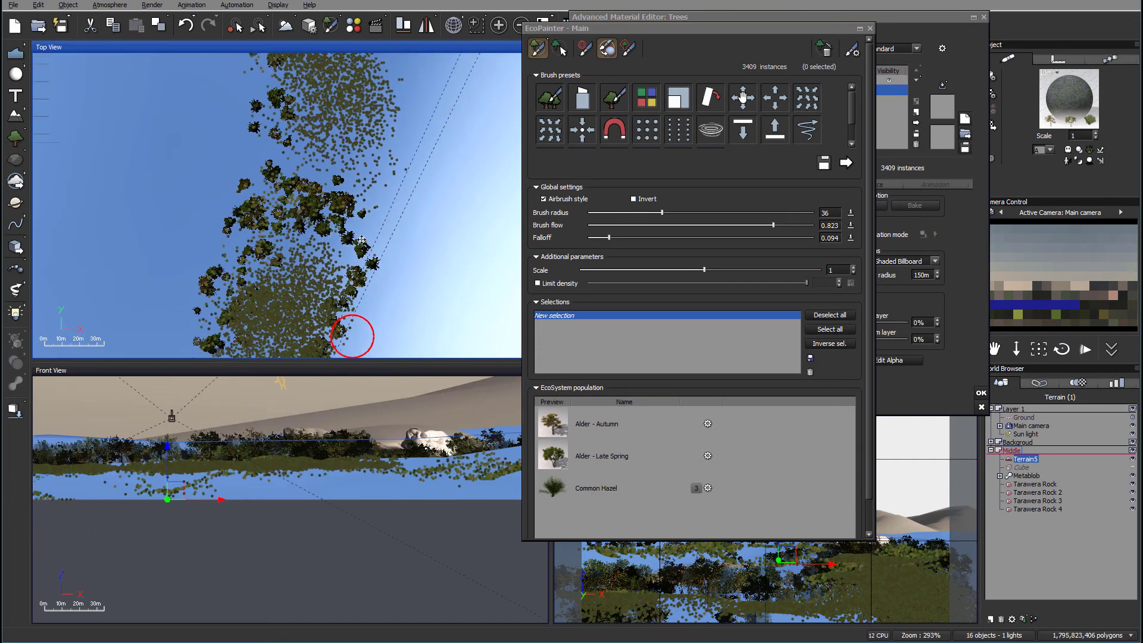
pyautogui.click(413, 139)
pyautogui.moveTo(387, 177); pyautogui.dragTo(365, 224)
pyautogui.scroll(-5, 370, 229)
pyautogui.moveTo(366, 169); pyautogui.dragTo(371, 252, button='middle')
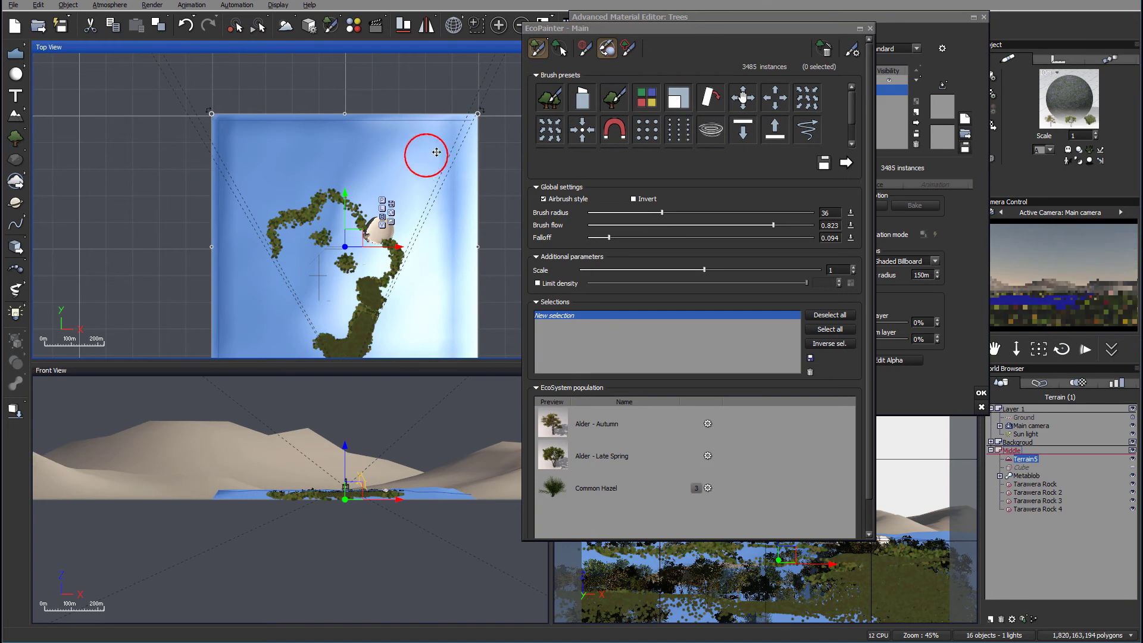
# Paint and thicken a band of trees along the terrain's top edge, reaching 5028 instances
pyautogui.moveTo(423, 154)
pyautogui.mouseDown()
pyautogui.moveTo(235, 147)
pyautogui.moveTo(447, 141)
pyautogui.moveTo(416, 165)
pyautogui.moveTo(416, 153)
pyautogui.moveTo(375, 144)
pyautogui.moveTo(250, 155)
pyautogui.mouseUp()
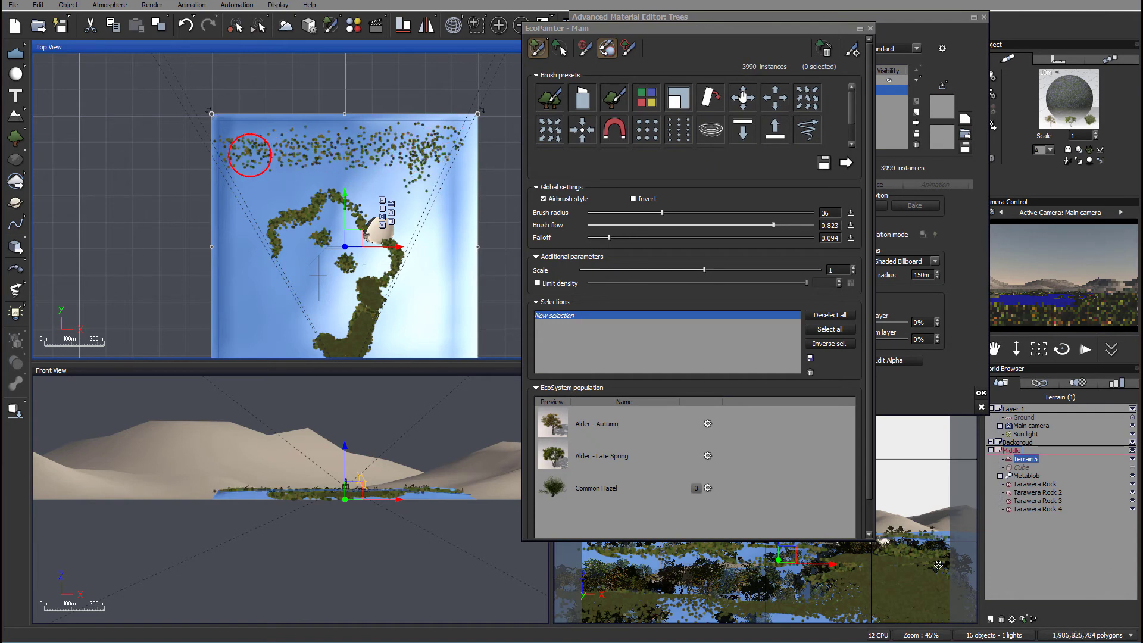
pyautogui.moveTo(458, 149)
pyautogui.mouseDown()
pyautogui.moveTo(446, 133)
pyautogui.moveTo(458, 133)
pyautogui.moveTo(428, 192)
pyautogui.moveTo(454, 142)
pyautogui.moveTo(382, 120)
pyautogui.mouseUp()
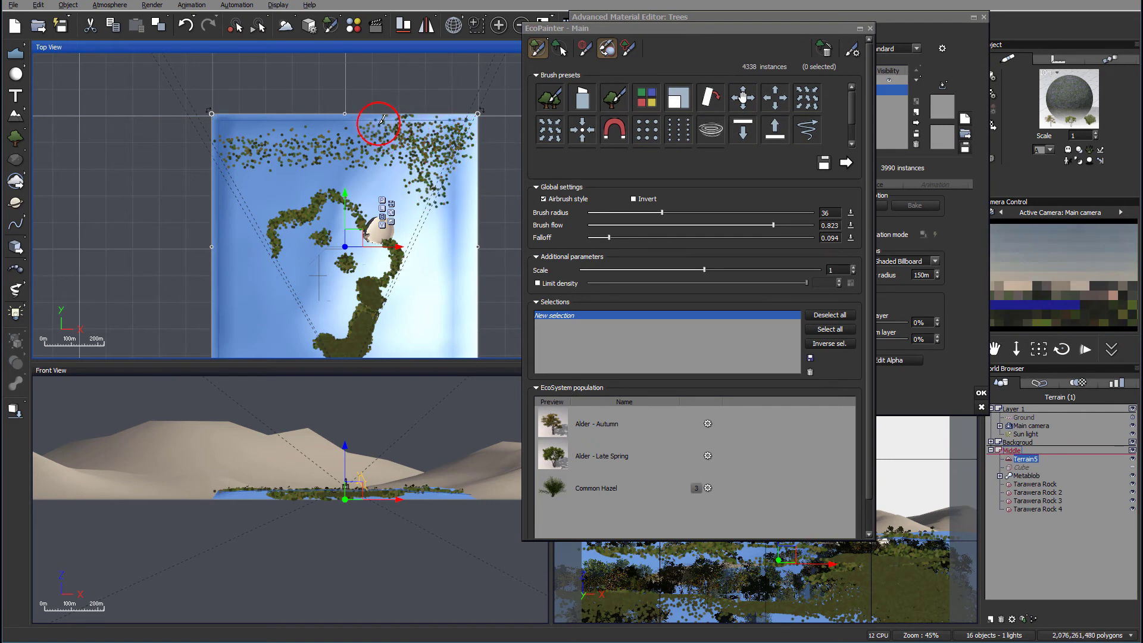
pyautogui.moveTo(285, 139)
pyautogui.mouseDown()
pyautogui.moveTo(239, 140)
pyautogui.moveTo(247, 188)
pyautogui.moveTo(227, 161)
pyautogui.mouseUp()
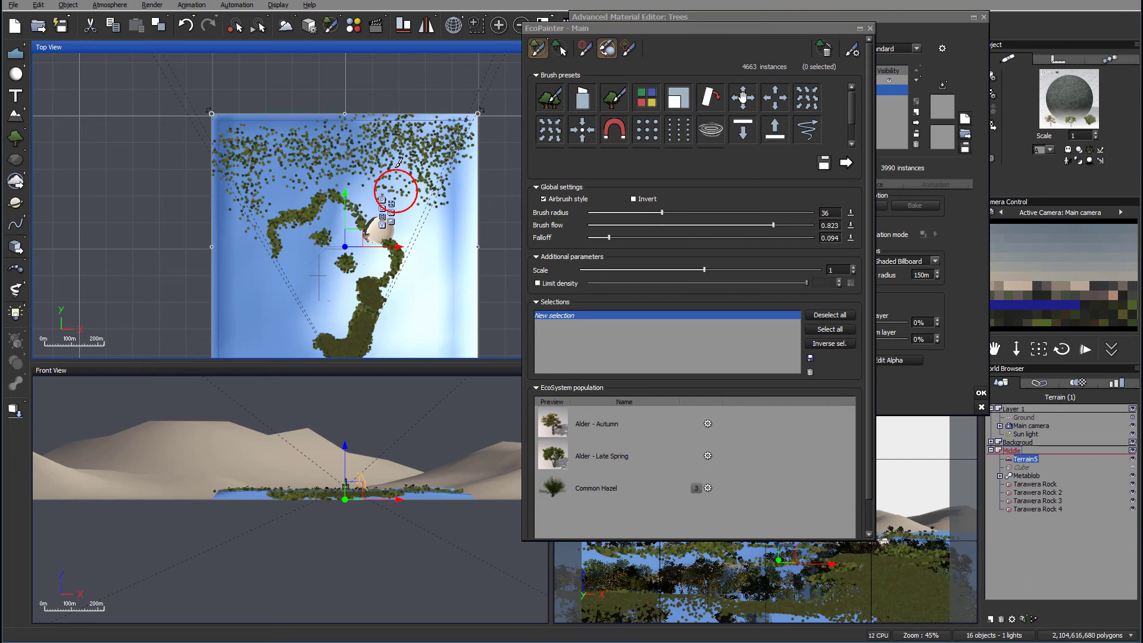
pyautogui.moveTo(396, 190)
pyautogui.mouseDown()
pyautogui.moveTo(434, 204)
pyautogui.moveTo(419, 206)
pyautogui.moveTo(387, 179)
pyautogui.moveTo(393, 162)
pyautogui.mouseUp()
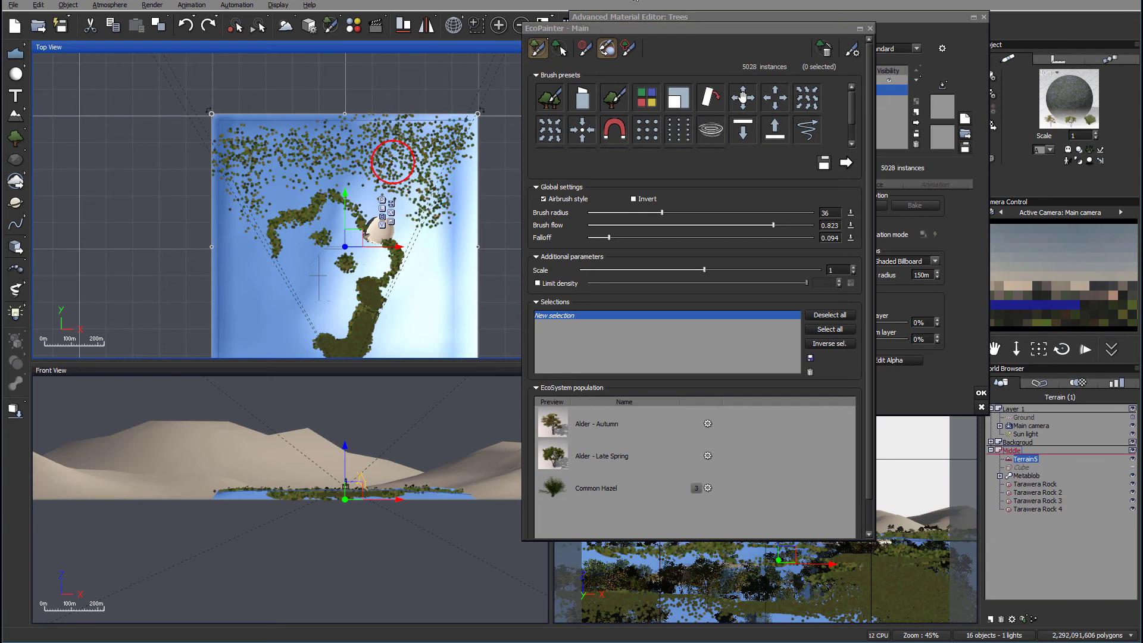
# Close the EcoPainter and Material Editor, save the scene, and render the camera view
pyautogui.click(870, 31)
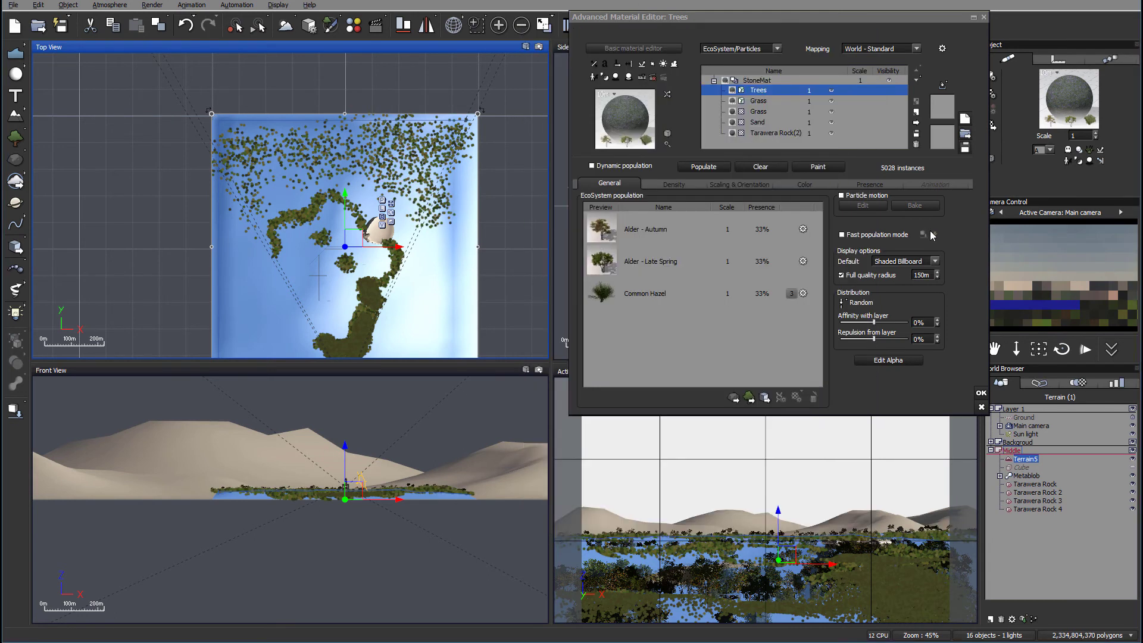
pyautogui.click(981, 393)
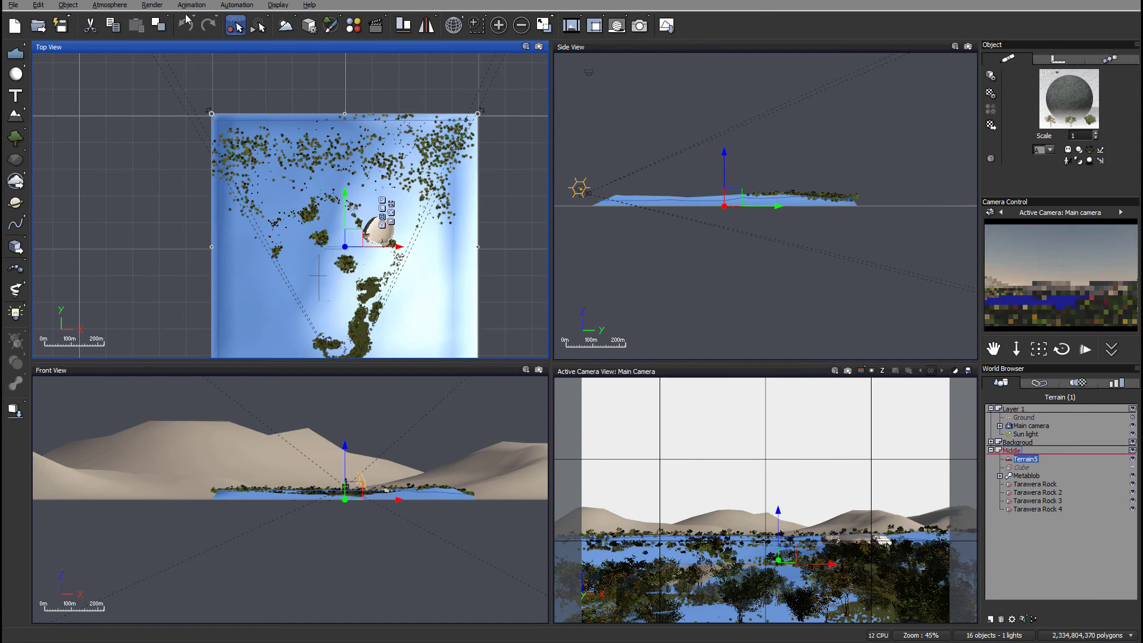
pyautogui.click(69, 30)
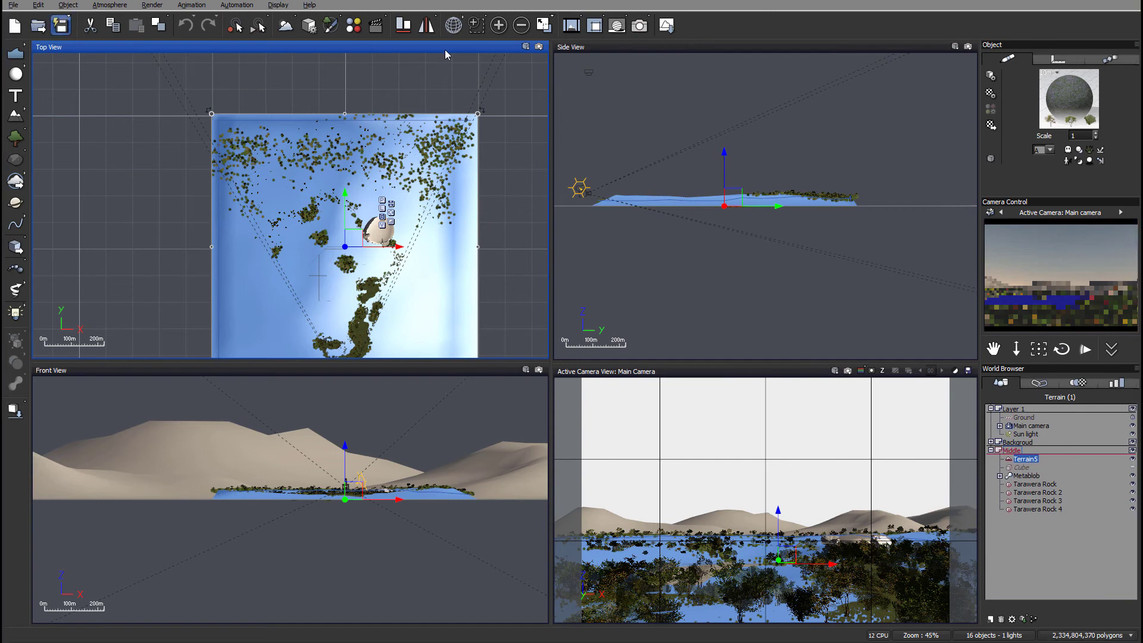
pyautogui.rightClick(641, 27)
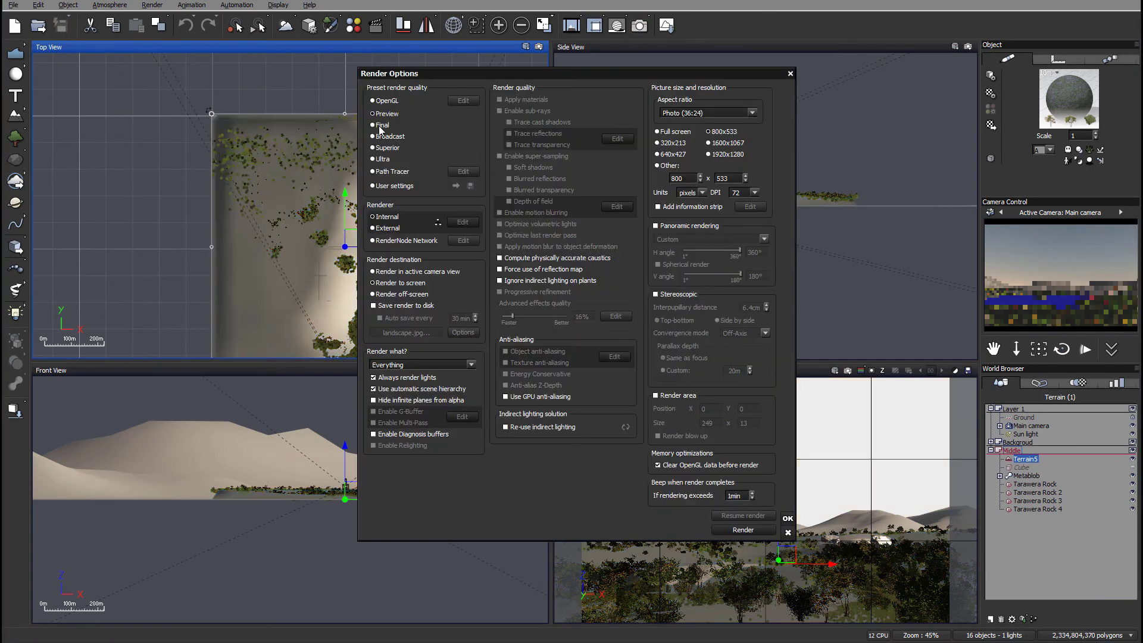
pyautogui.click(742, 530)
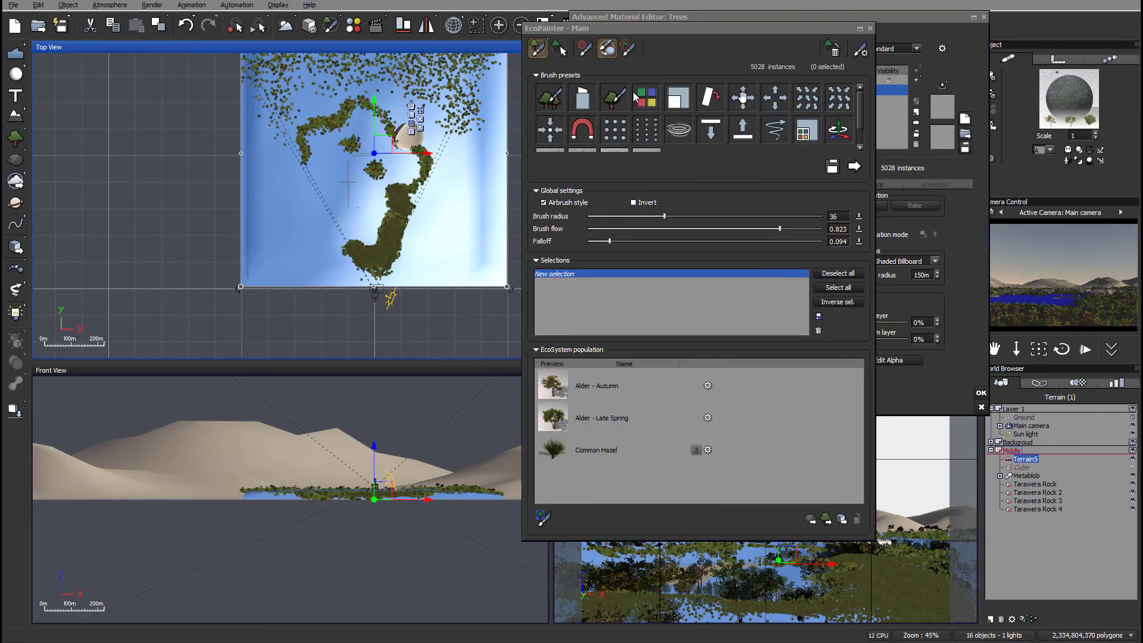
# Erase trees from the dense patch down to 4976 instances, then move the painter windows aside
pyautogui.click(579, 101)
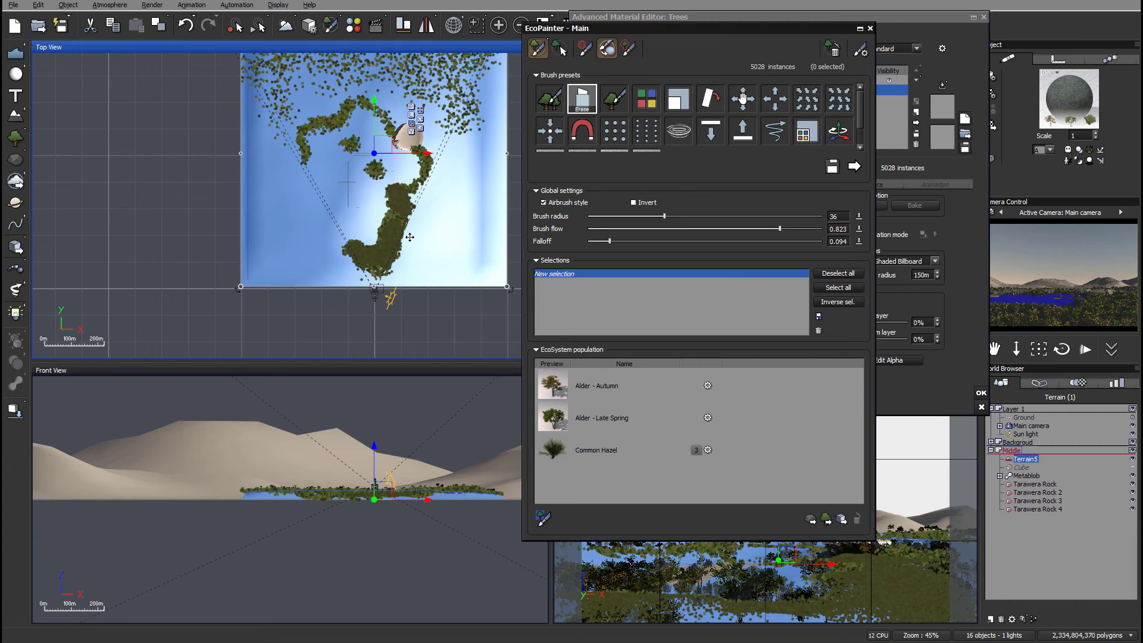
pyautogui.moveTo(388, 256); pyautogui.dragTo(406, 230, button='right')
pyautogui.scroll(6, 406, 229)
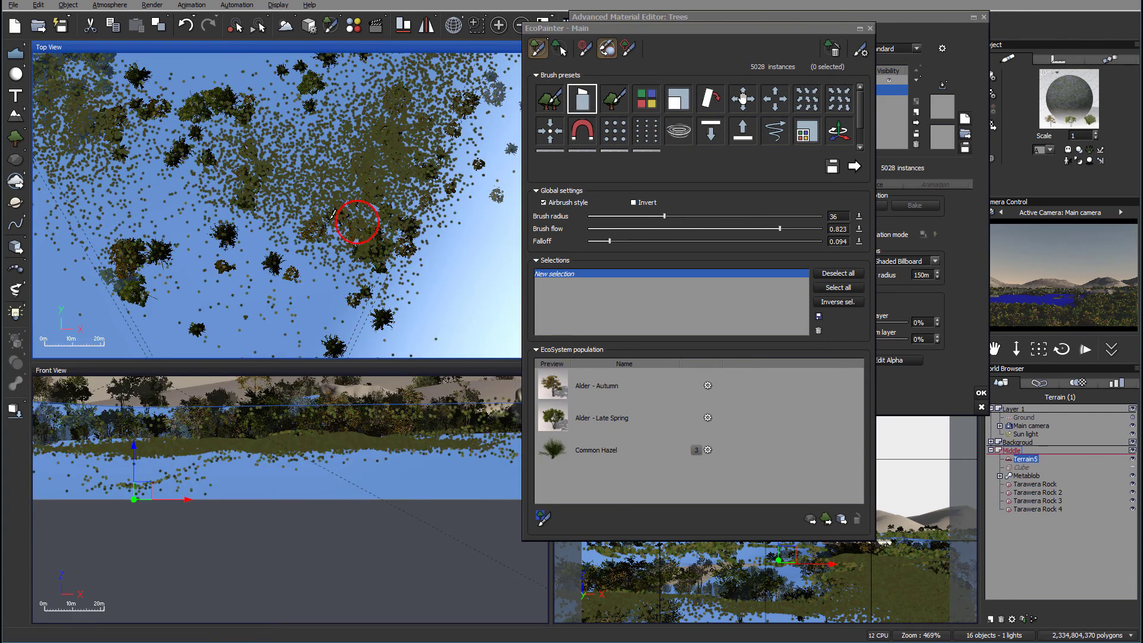
pyautogui.moveTo(357, 221)
pyautogui.mouseDown()
pyautogui.moveTo(324, 226)
pyautogui.moveTo(380, 237)
pyautogui.moveTo(377, 248)
pyautogui.moveTo(381, 229)
pyautogui.mouseUp()
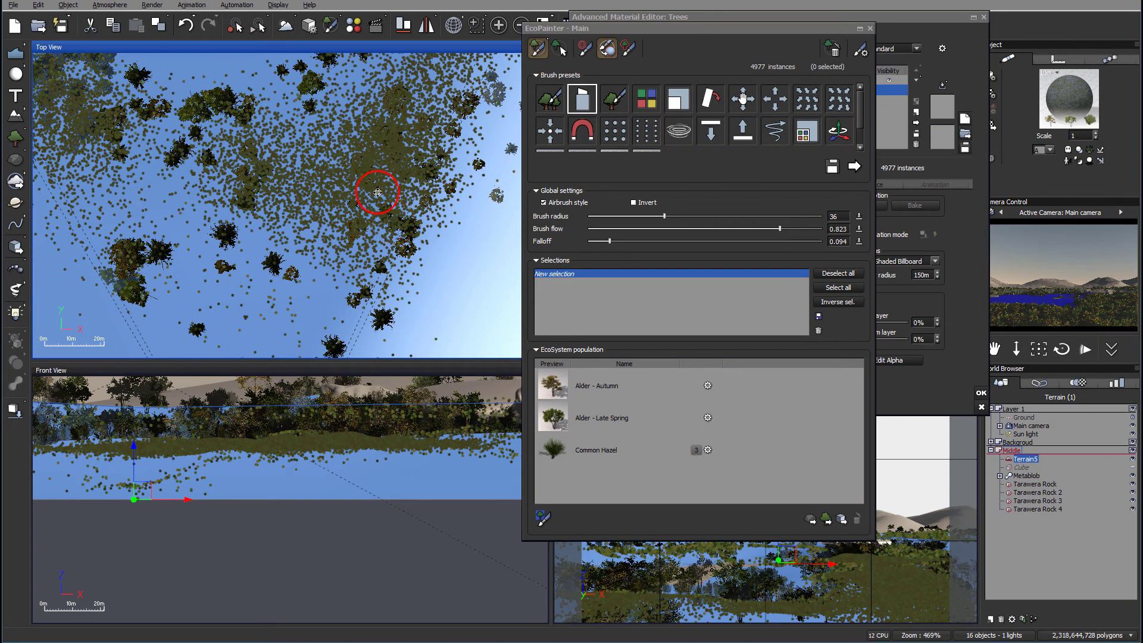
pyautogui.moveTo(690, 25); pyautogui.dragTo(712, 72)
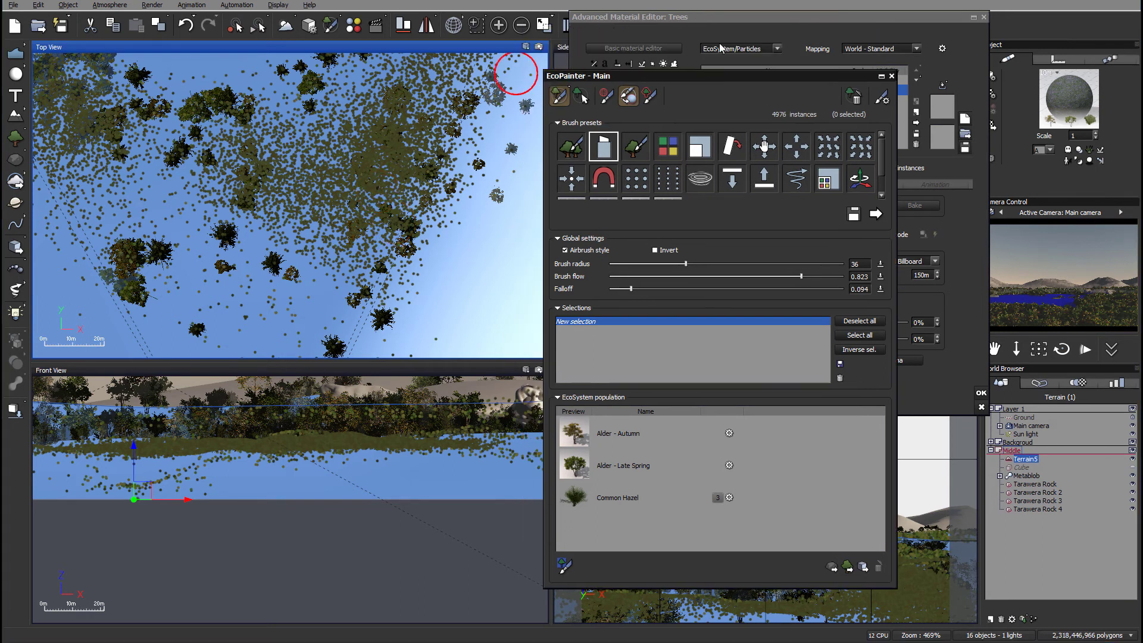
pyautogui.moveTo(723, 18); pyautogui.dragTo(729, 56)
# Render a Preview-quality image of the lakeside forest, dismiss the gamma notice, and close the render window
pyautogui.click(639, 25)
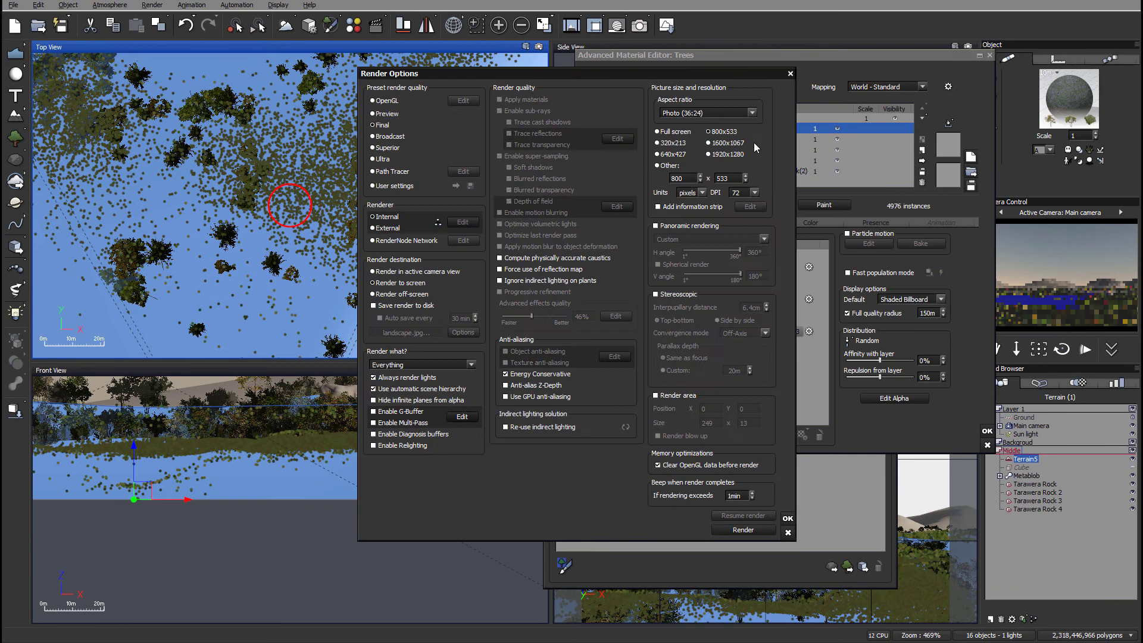
pyautogui.click(416, 116)
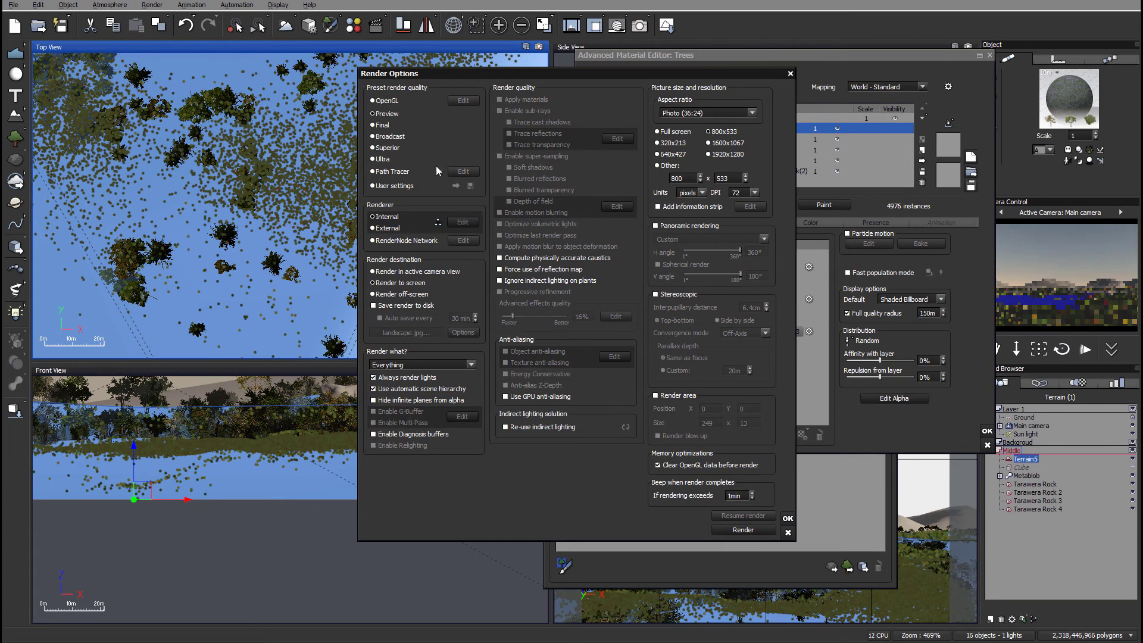
pyautogui.click(744, 530)
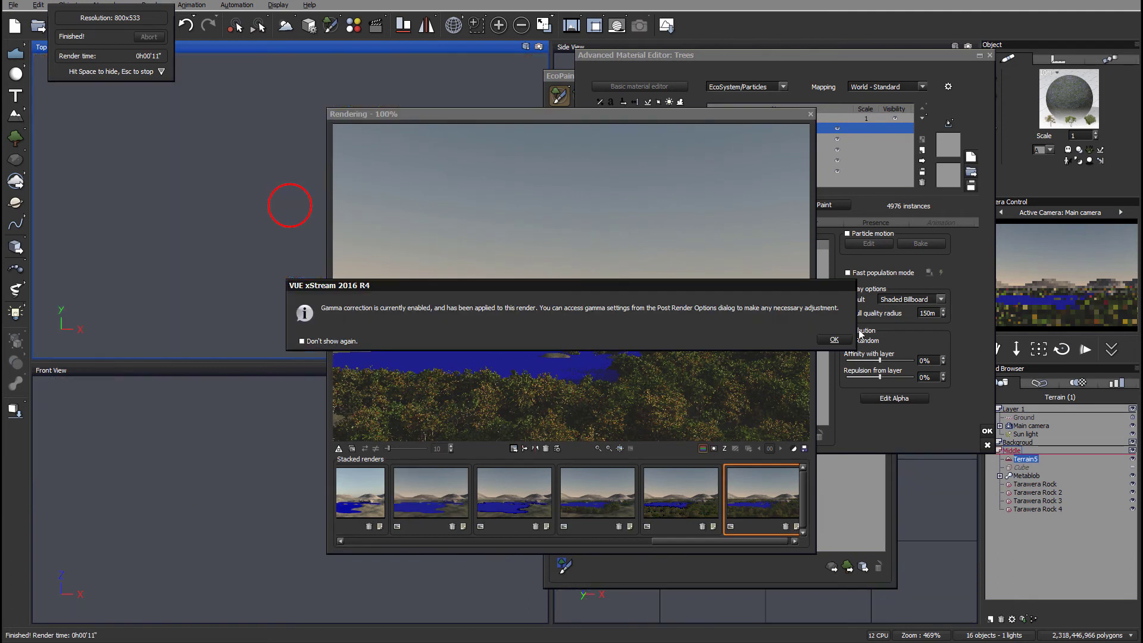
pyautogui.click(834, 340)
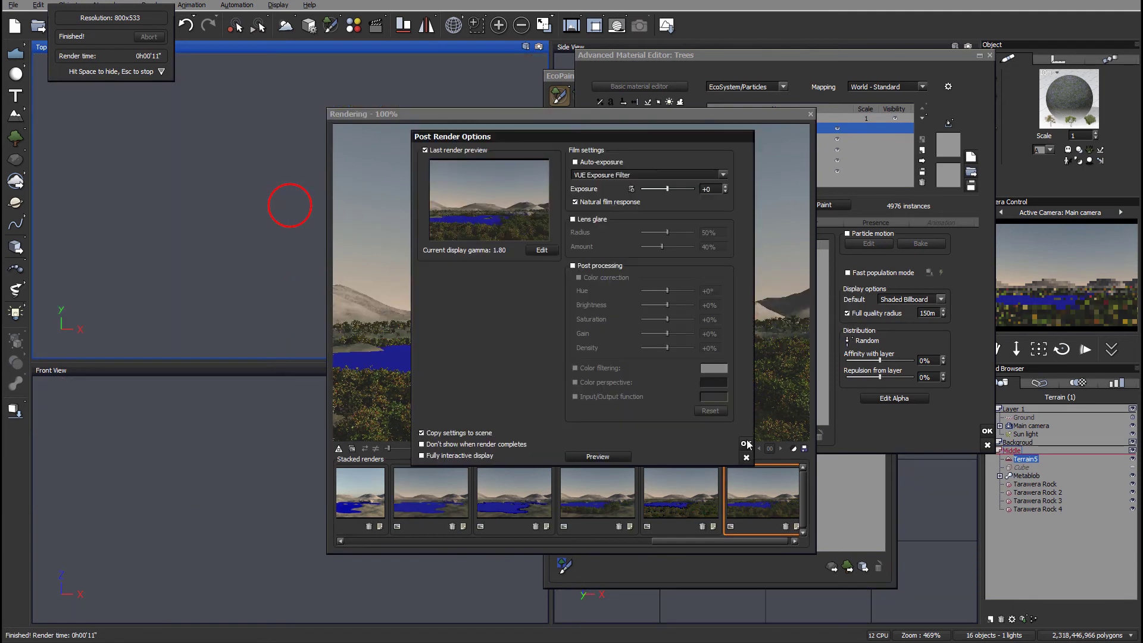
pyautogui.click(810, 114)
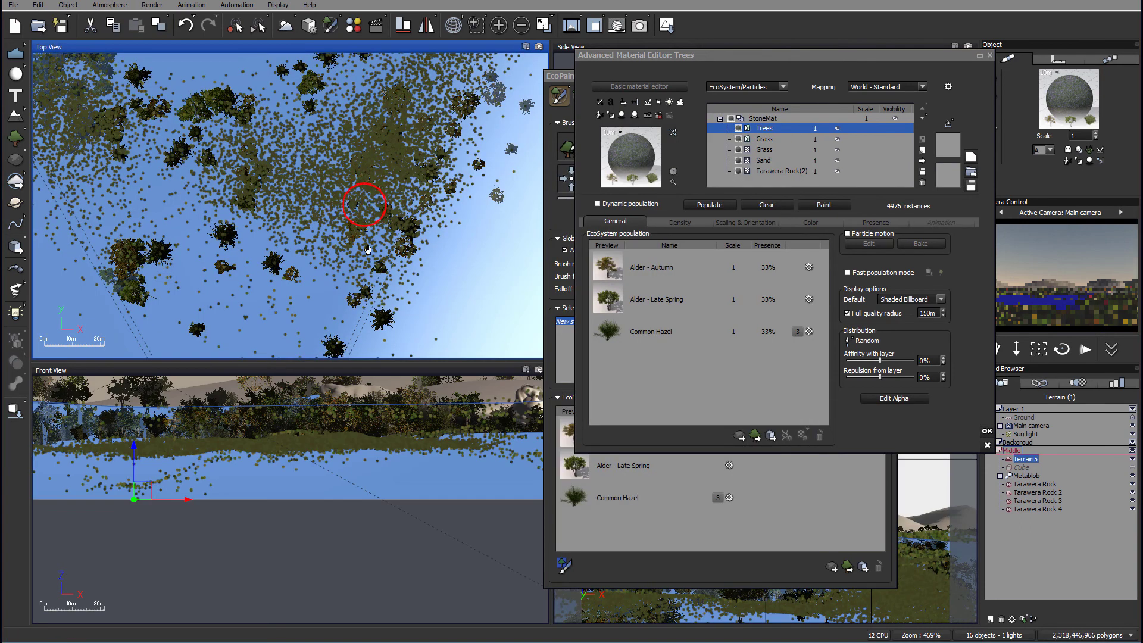
# Undo the last tree edit, dropping to 4923 instances, and zoom out to frame the shoreline
pyautogui.moveTo(368, 250); pyautogui.dragTo(374, 294, button='right')
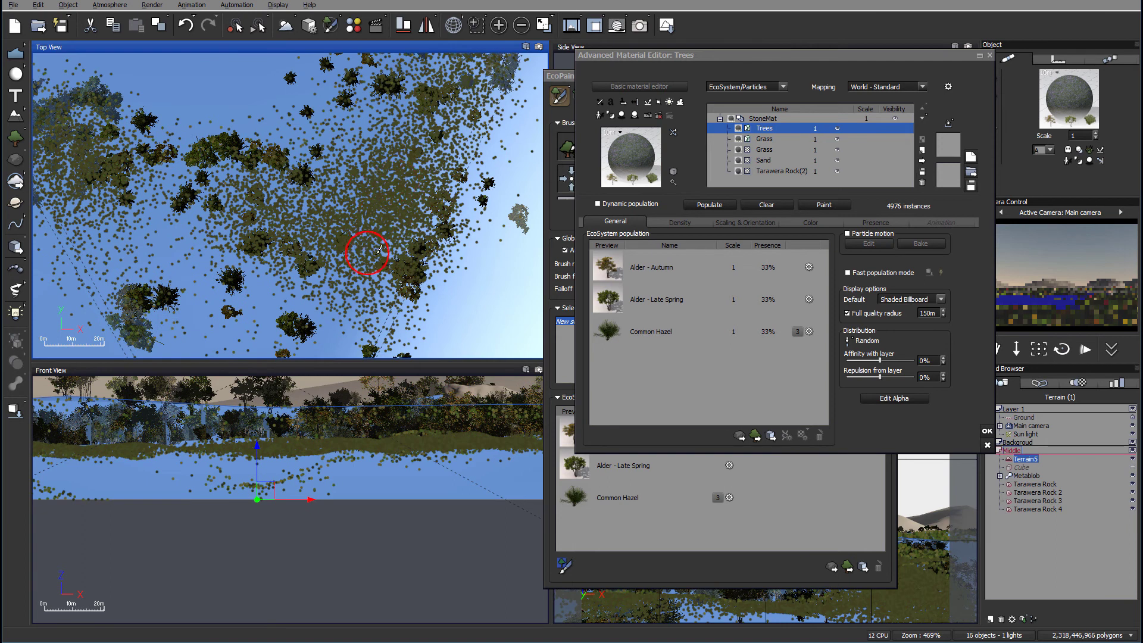
pyautogui.hotkey('ctrl', 'z')
pyautogui.moveTo(374, 176); pyautogui.dragTo(349, 293, button='right')
pyautogui.scroll(-10, 389, 254)
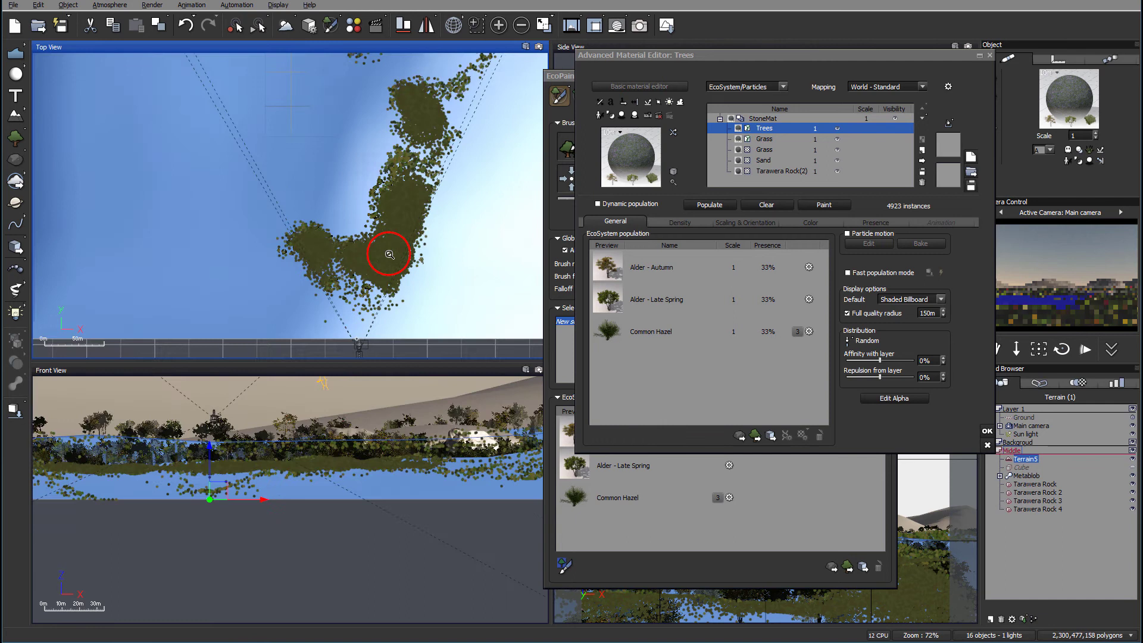
pyautogui.moveTo(393, 163)
pyautogui.mouseDown(button='right')
pyautogui.moveTo(388, 220)
pyautogui.moveTo(396, 141)
pyautogui.moveTo(383, 166)
pyautogui.mouseUp(button='right')
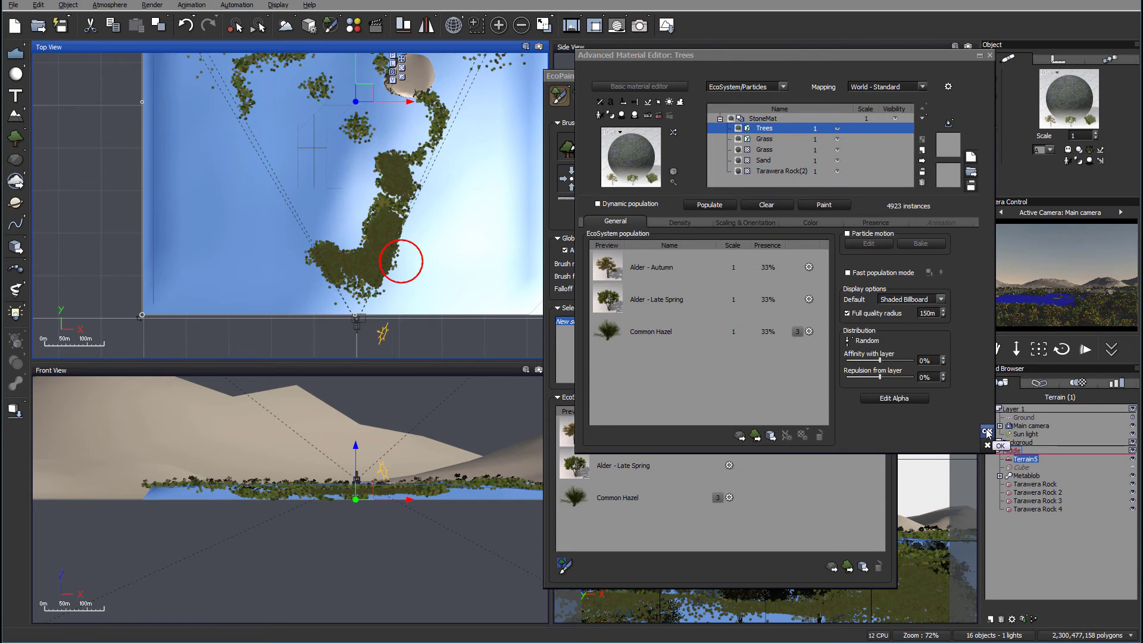
# Close the EcoPainter and Trees material editor, recenter the terrain, and save the scene
pyautogui.click(987, 432)
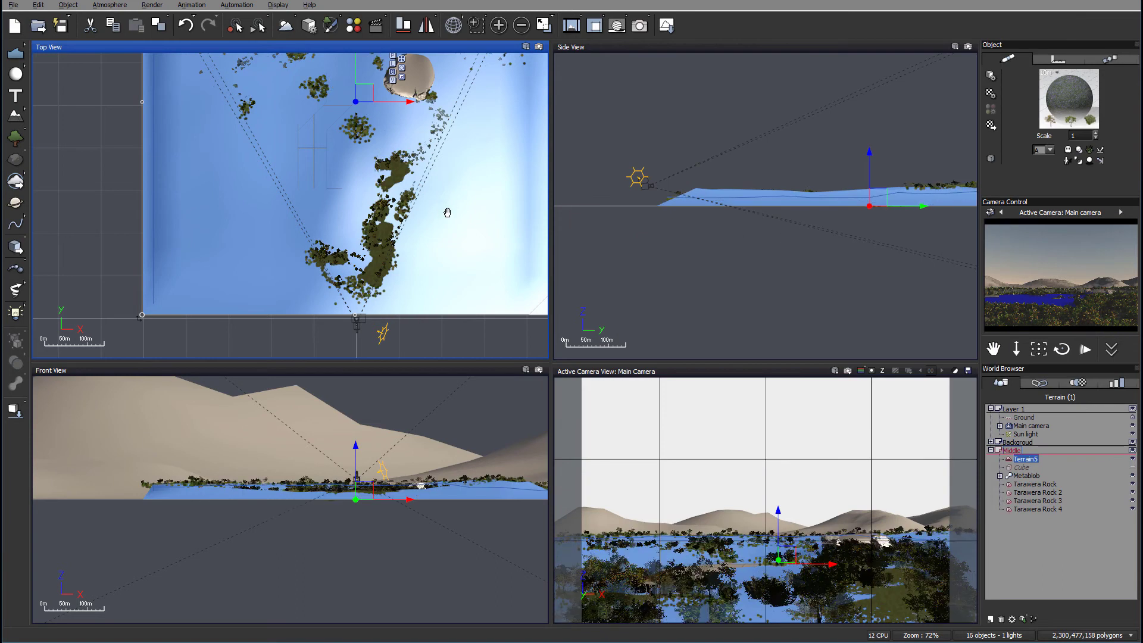
pyautogui.moveTo(447, 212); pyautogui.dragTo(460, 244, button='right')
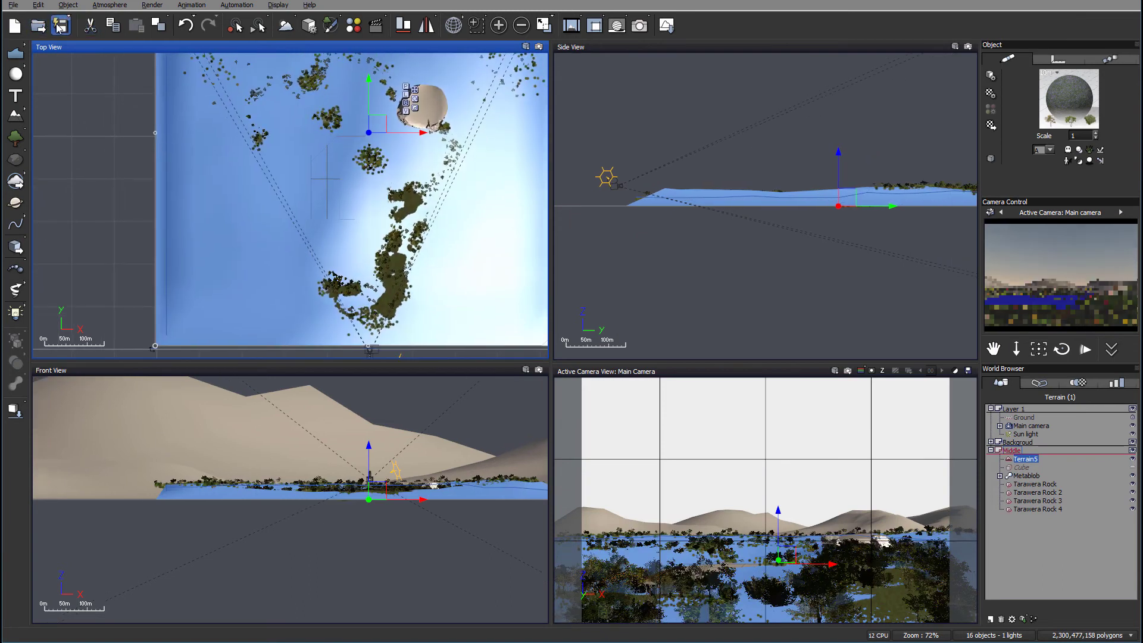
pyautogui.click(59, 26)
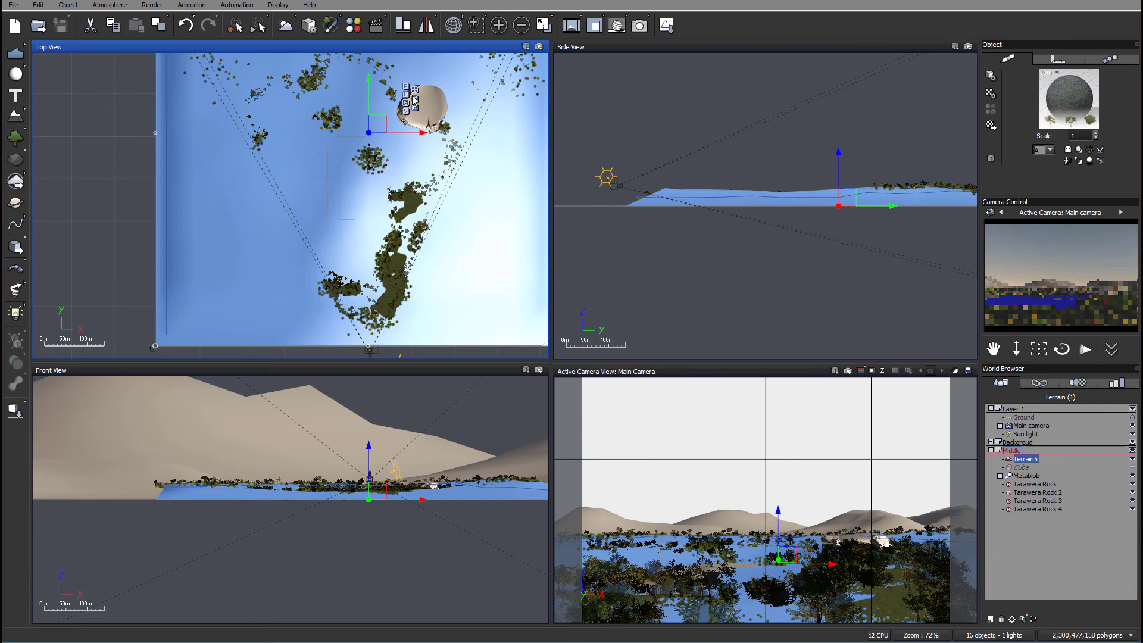
# Zoom the Top View in on the forested island
pyautogui.moveTo(447, 288); pyautogui.dragTo(459, 223, button='right')
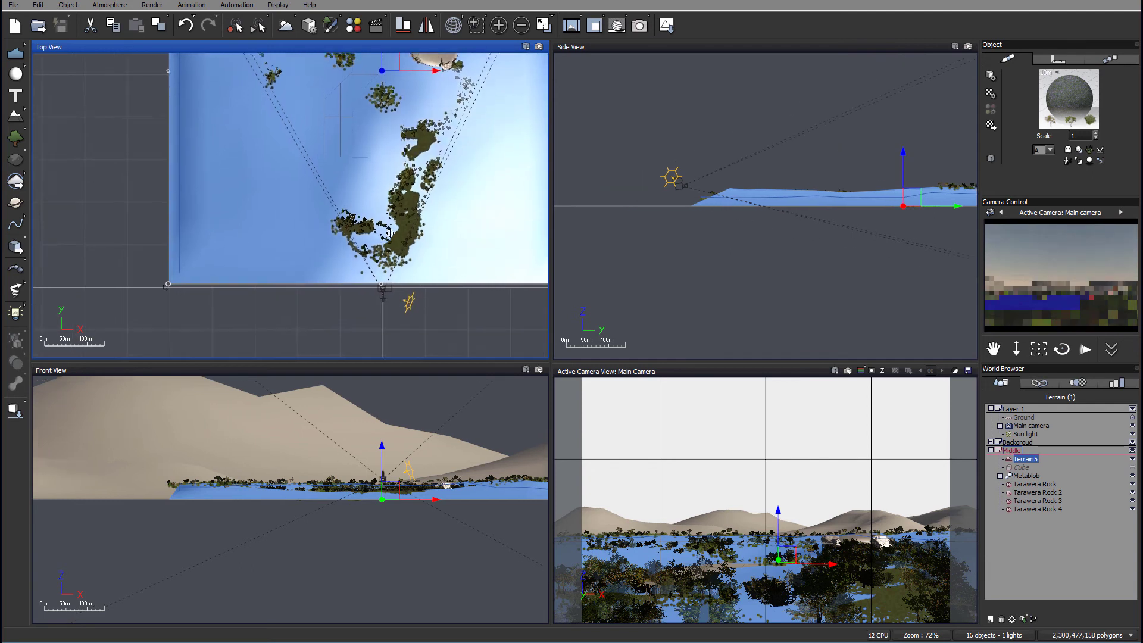
pyautogui.scroll(5, 391, 236)
pyautogui.scroll(5, 390, 236)
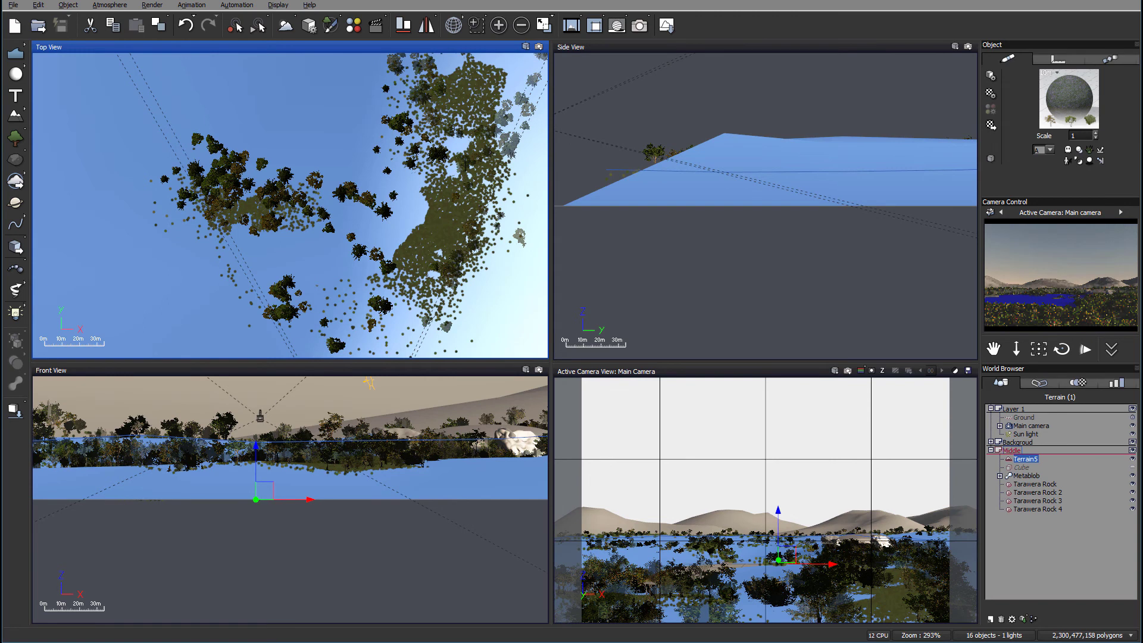
# Collapse the Middle layer and add a new layer named Trees
pyautogui.click(991, 451)
pyautogui.click(992, 619)
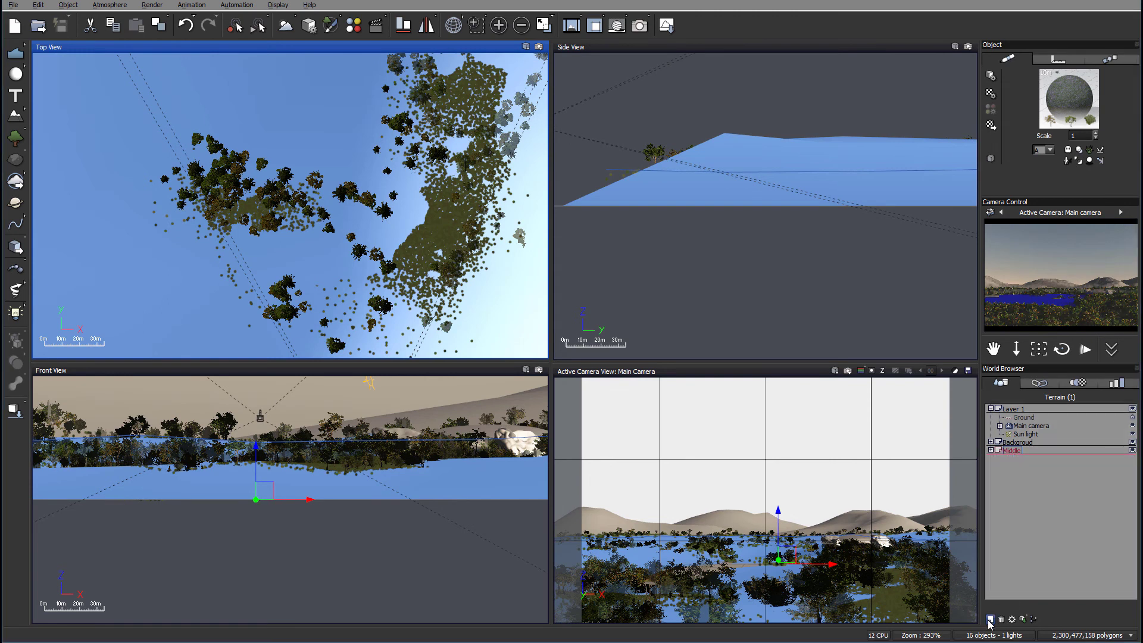
pyautogui.click(1019, 460)
pyautogui.click(1019, 460)
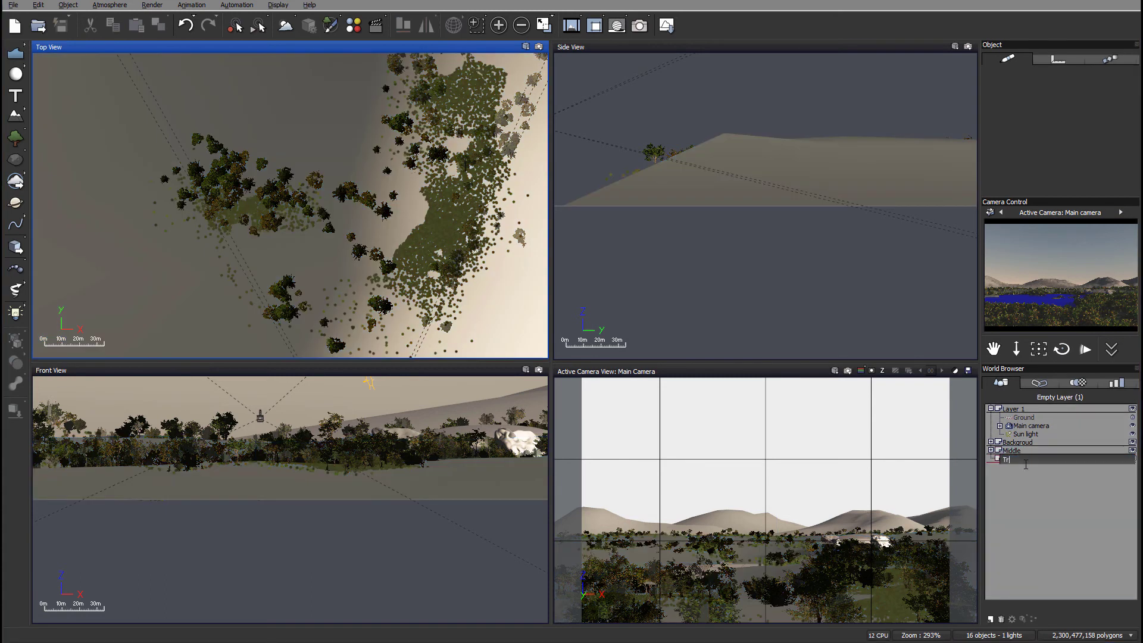
pyautogui.click(1063, 488)
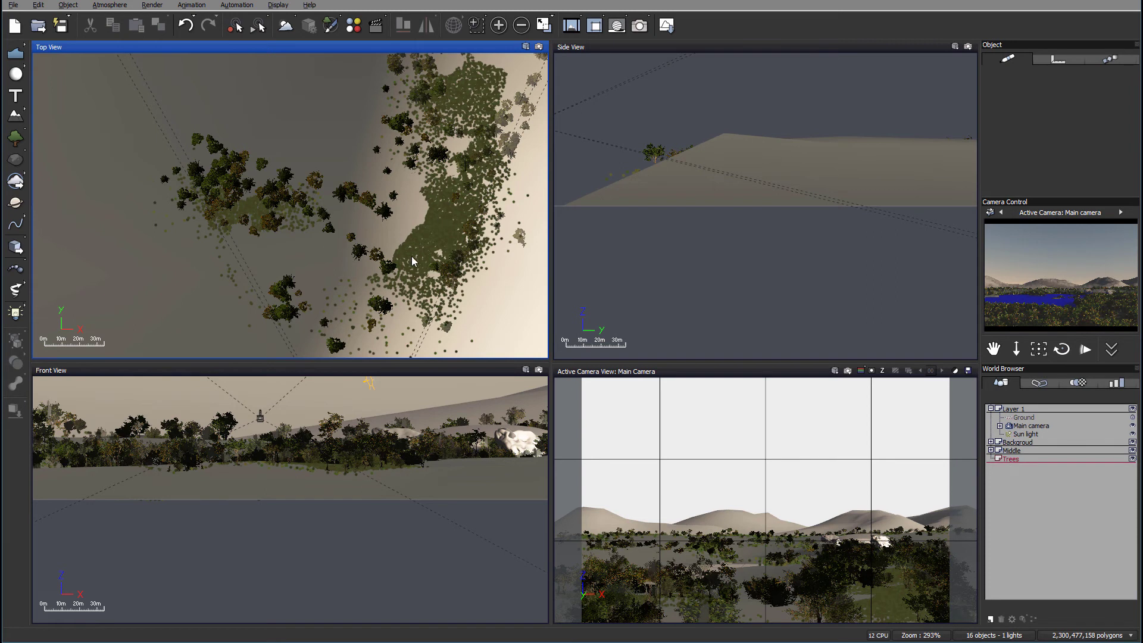
# Add a White Fir (Mature) (HD) tree from the Plants library
pyautogui.click(16, 138)
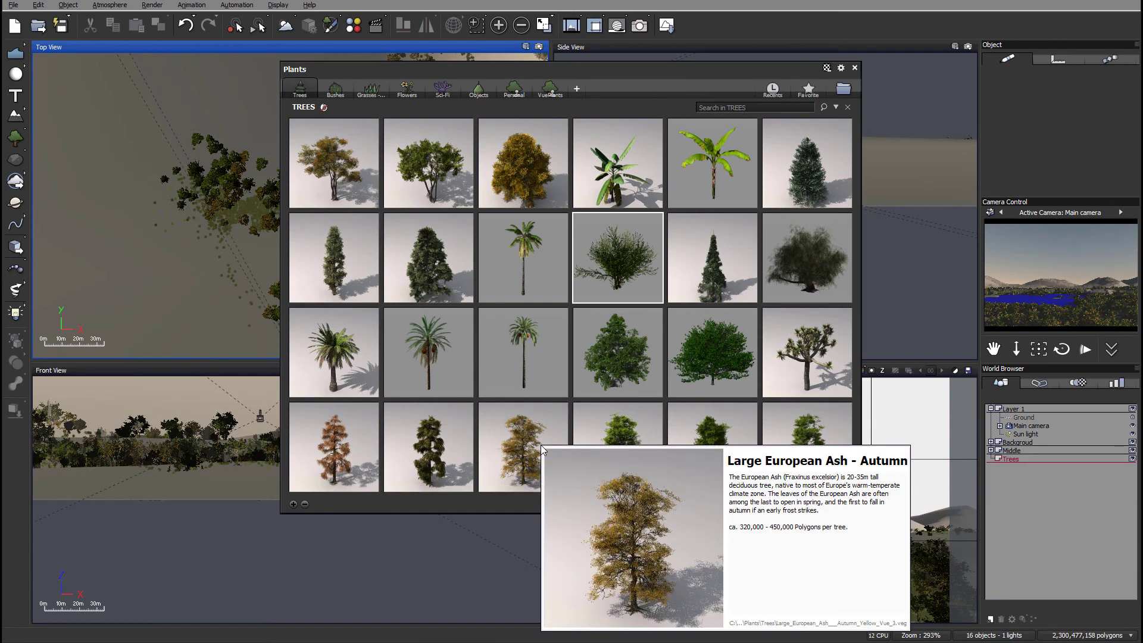
pyautogui.scroll(-2, 464, 283)
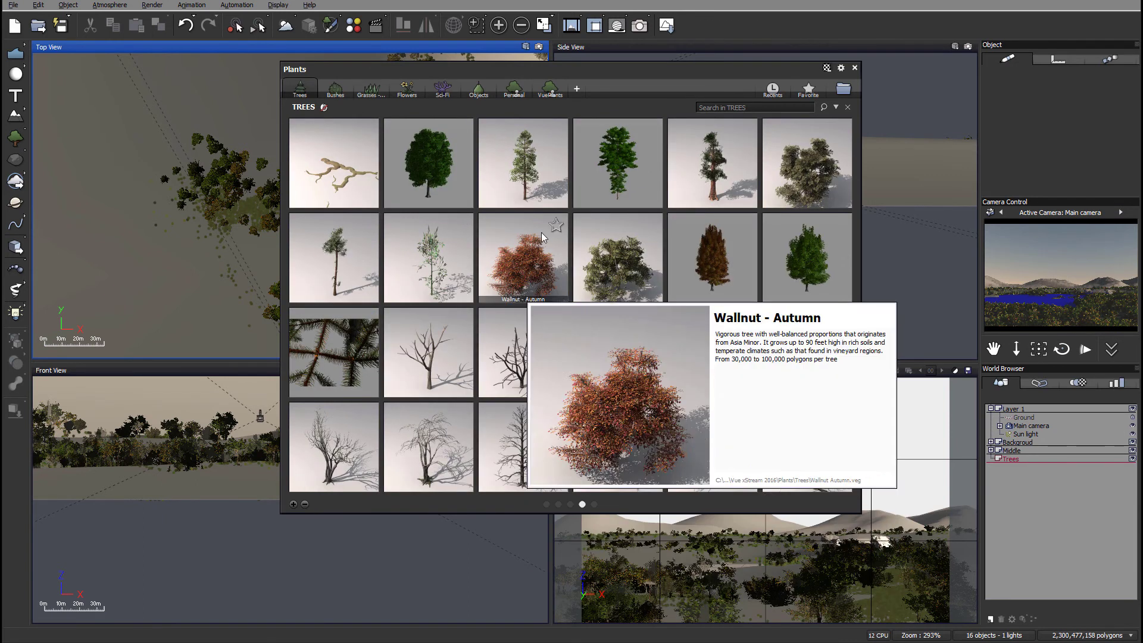
pyautogui.scroll(1, 541, 214)
pyautogui.scroll(-2, 542, 231)
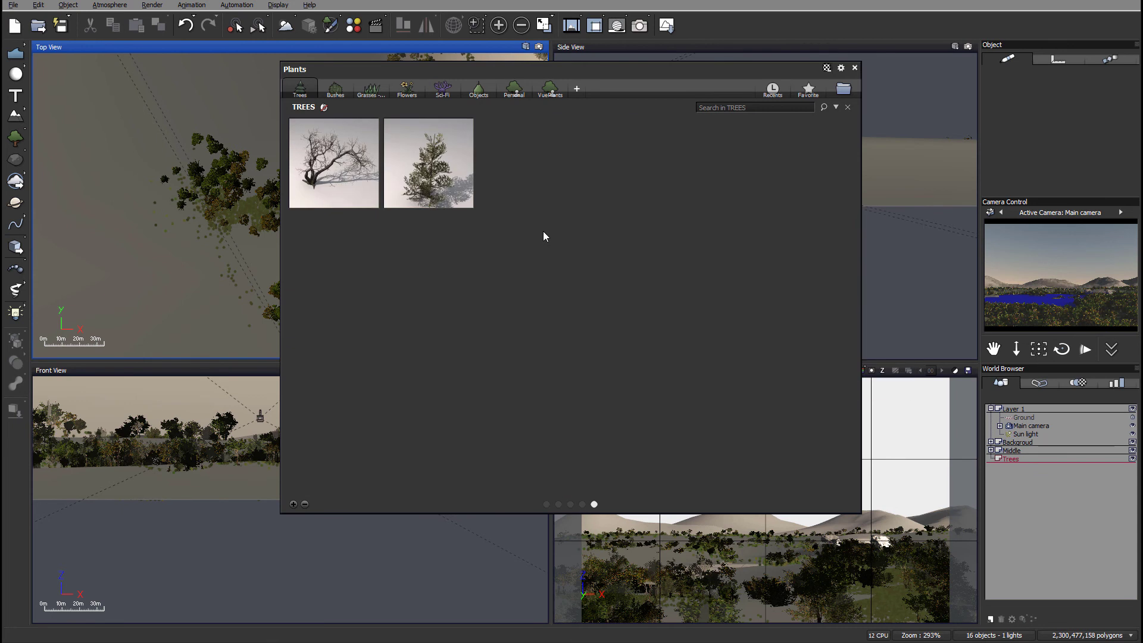
pyautogui.scroll(1, 541, 235)
pyautogui.moveTo(344, 344)
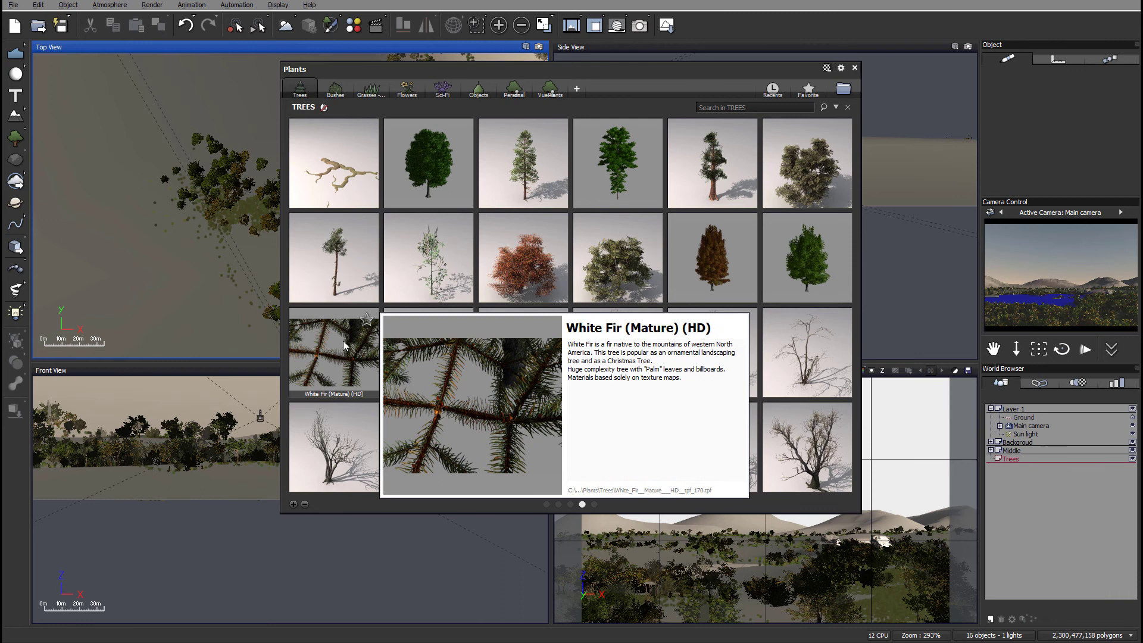
pyautogui.doubleClick(343, 340)
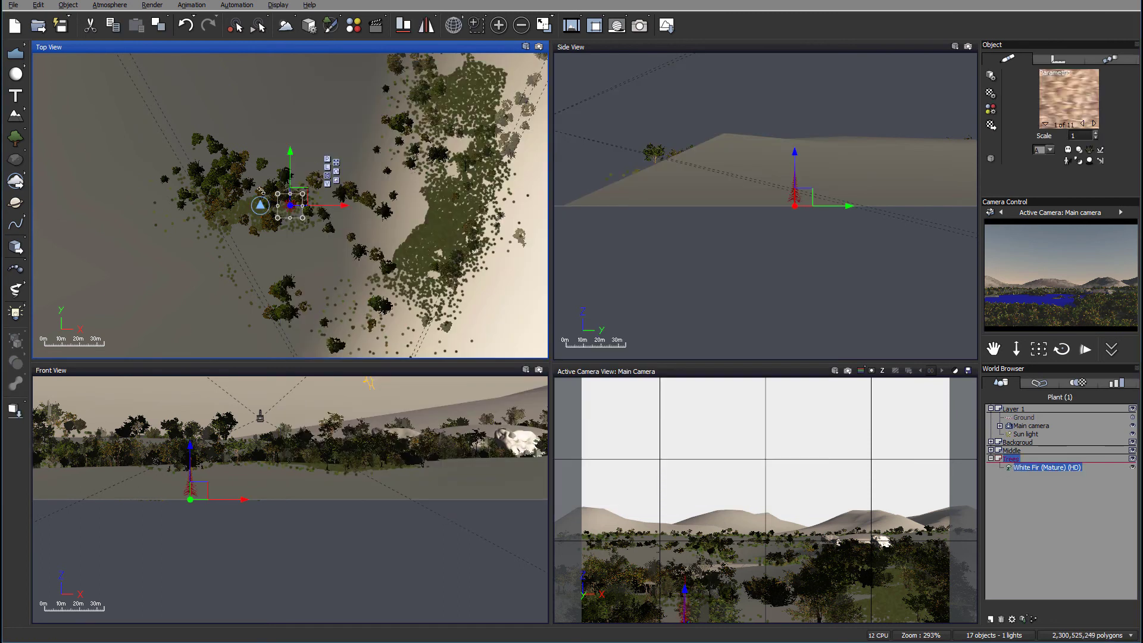
# Move the White Fir onto the large forested area and drop it to the ground
pyautogui.moveTo(300, 201); pyautogui.dragTo(304, 298)
pyautogui.moveTo(374, 285); pyautogui.dragTo(483, 243)
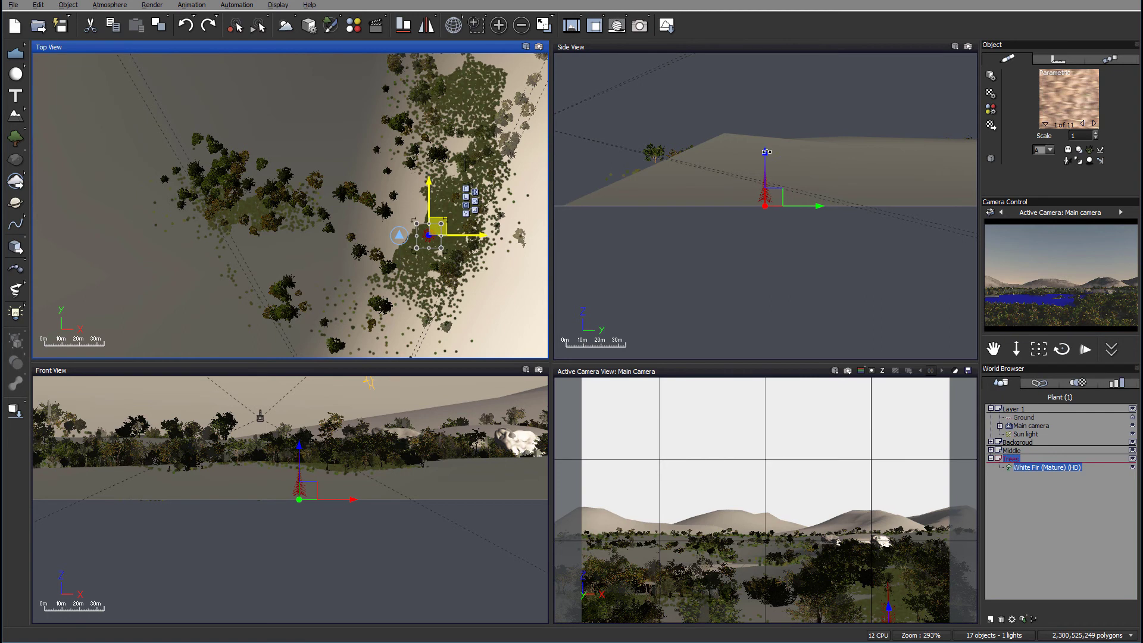
pyautogui.moveTo(766, 150); pyautogui.dragTo(761, 63)
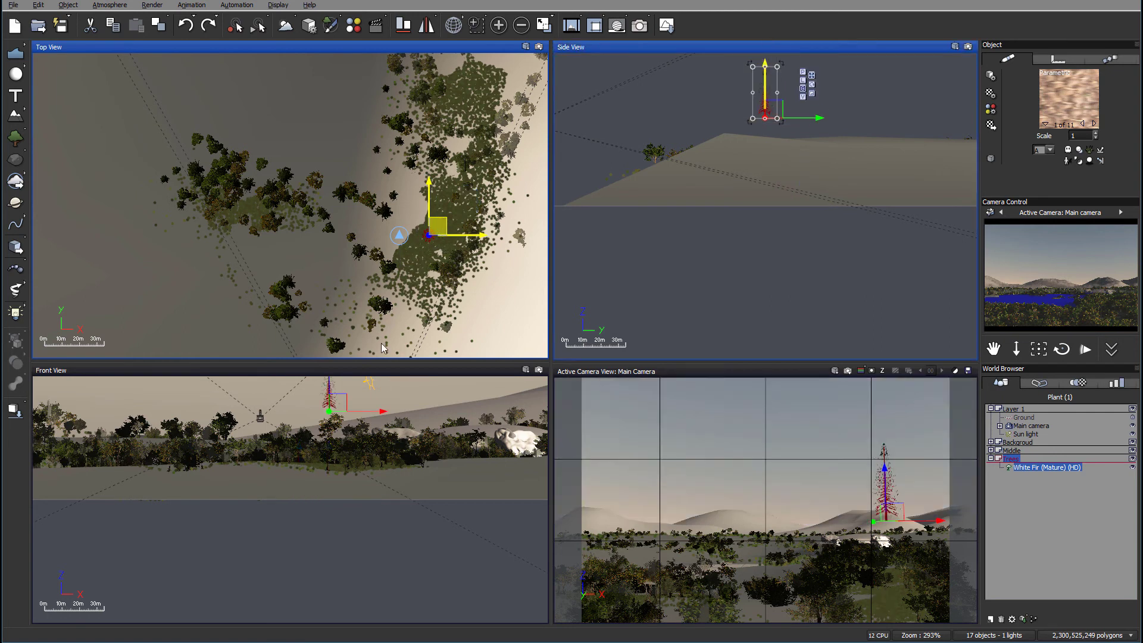
pyautogui.click(15, 410)
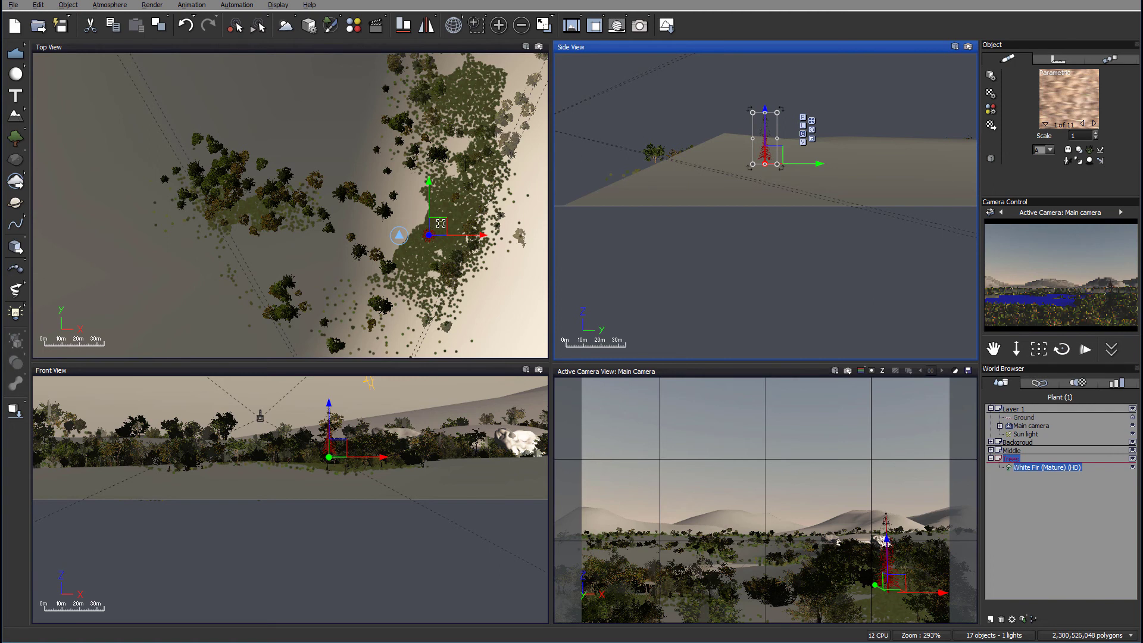
# Place a second White Fir beside the first, drop it to the terrain, and render the camera view
pyautogui.moveTo(445, 224); pyautogui.dragTo(452, 238)
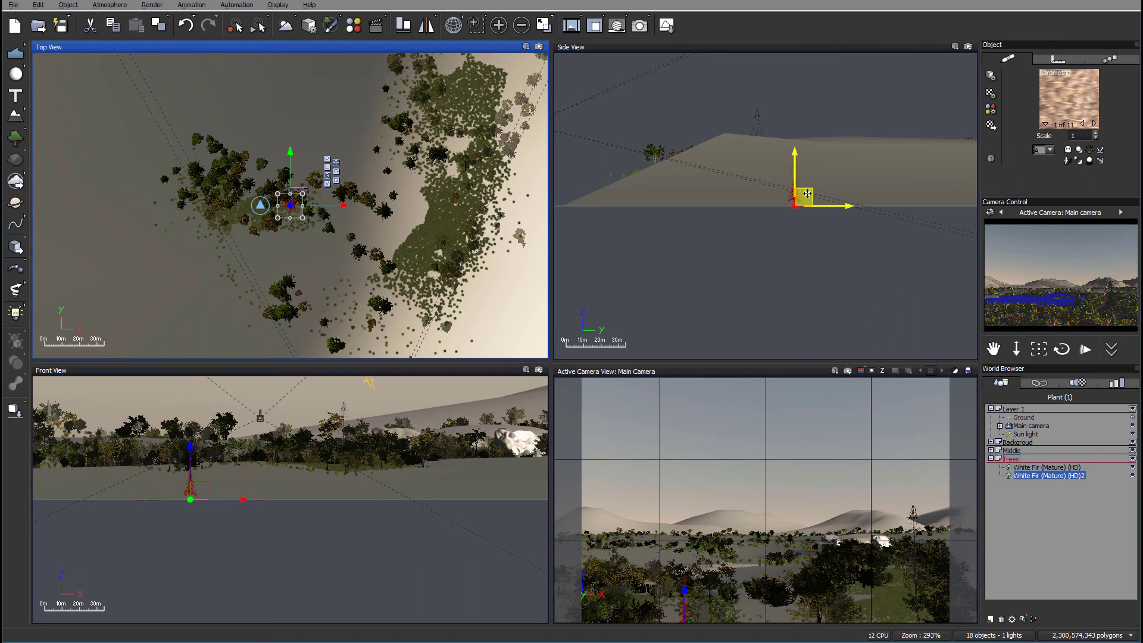
pyautogui.moveTo(817, 123); pyautogui.dragTo(822, 98)
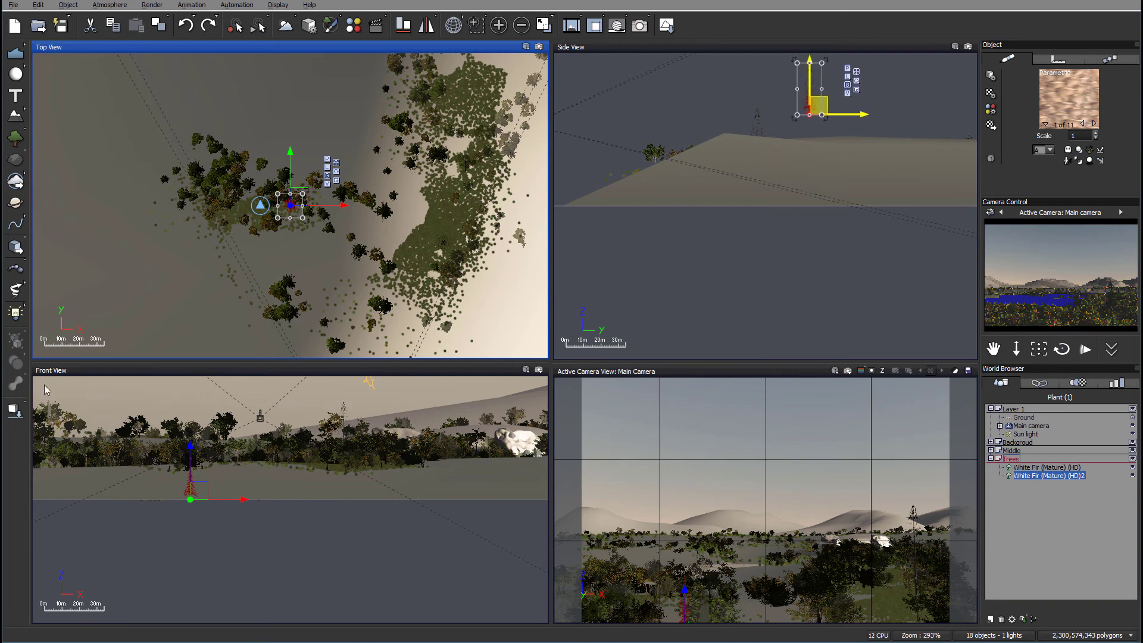
pyautogui.click(296, 184)
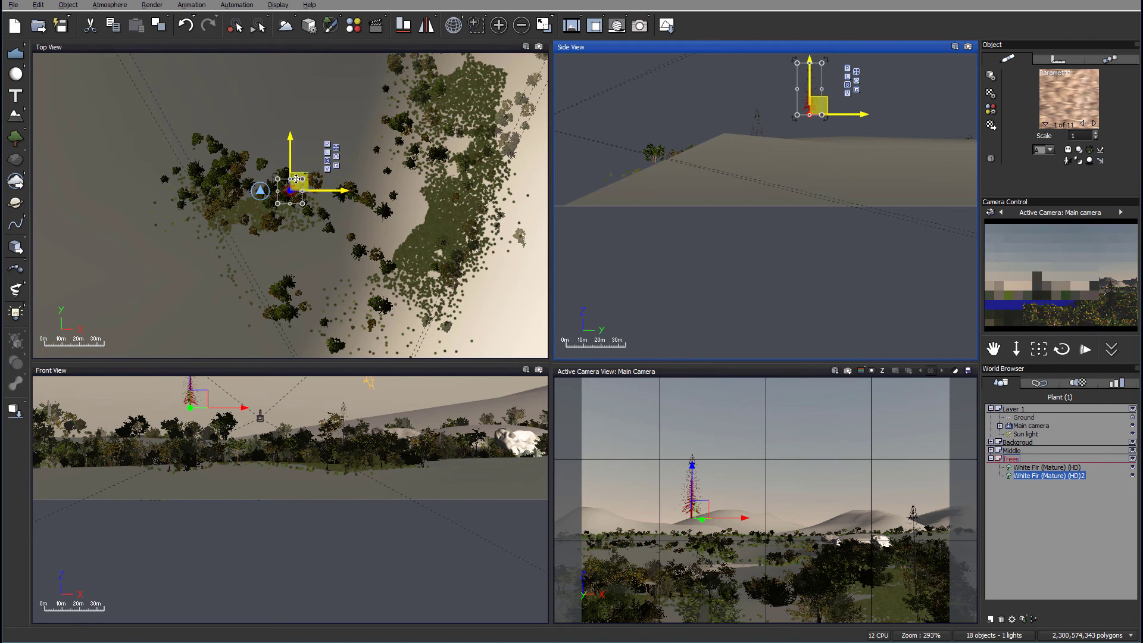
pyautogui.moveTo(399, 262); pyautogui.dragTo(455, 250)
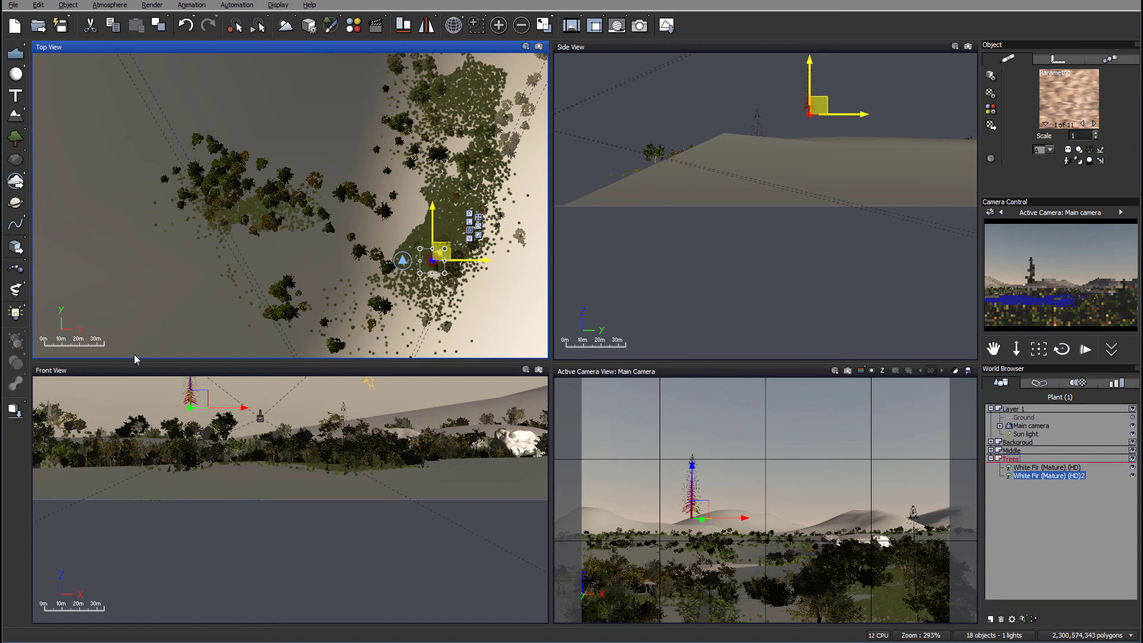
pyautogui.click(16, 410)
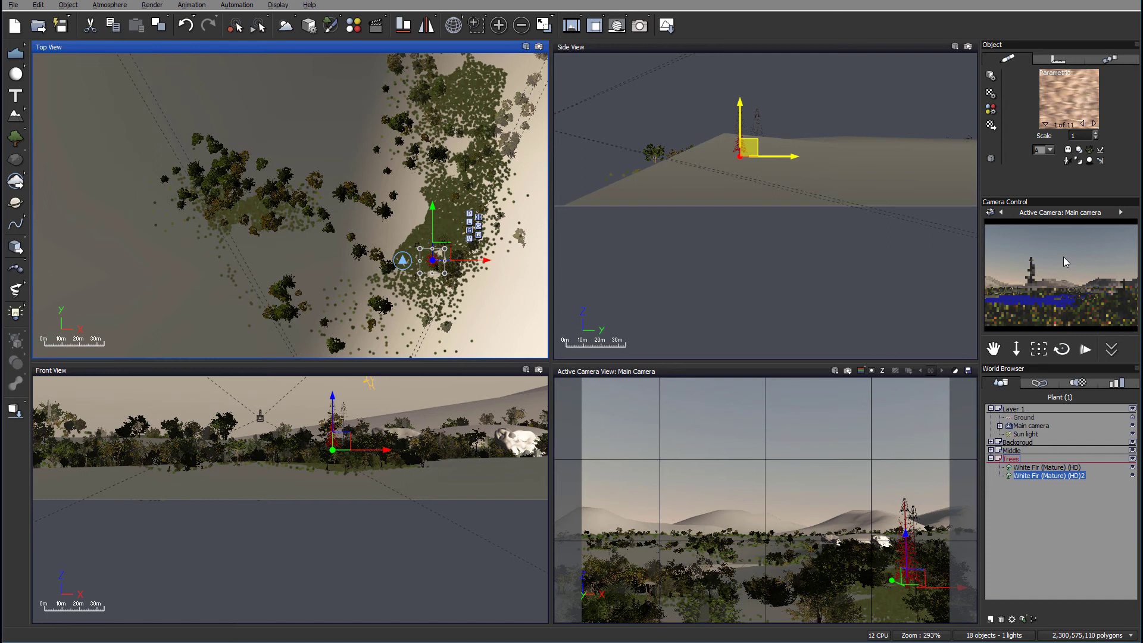
pyautogui.hotkey('ctrl', 'F9')
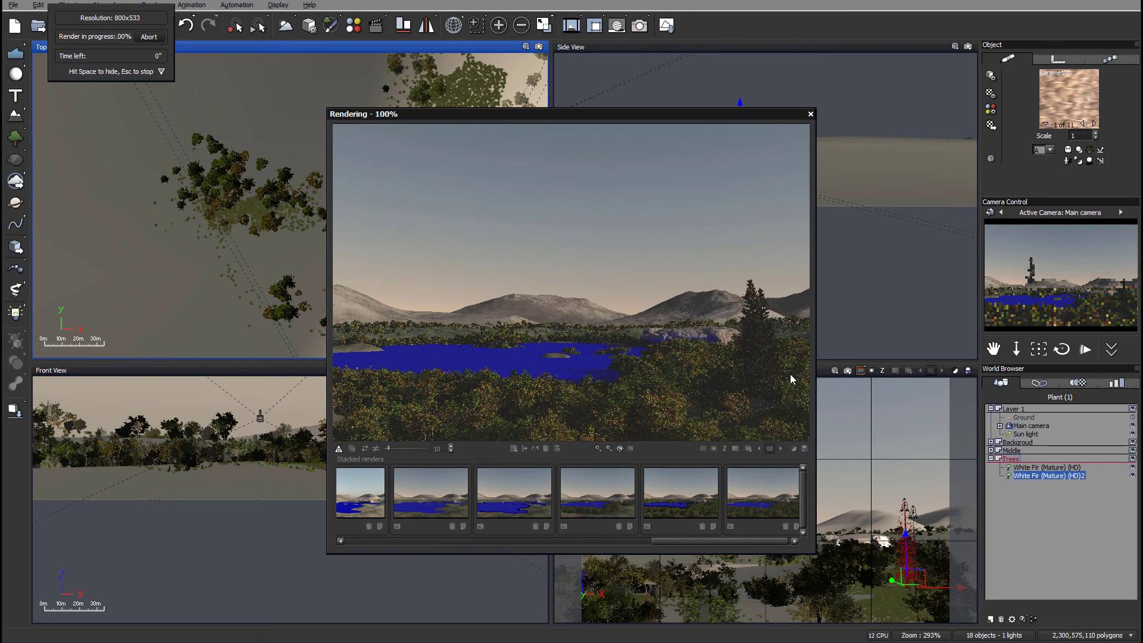
# Dismiss the finished-render notice, close Post Render Options, then close the Render Display window
pyautogui.click(834, 339)
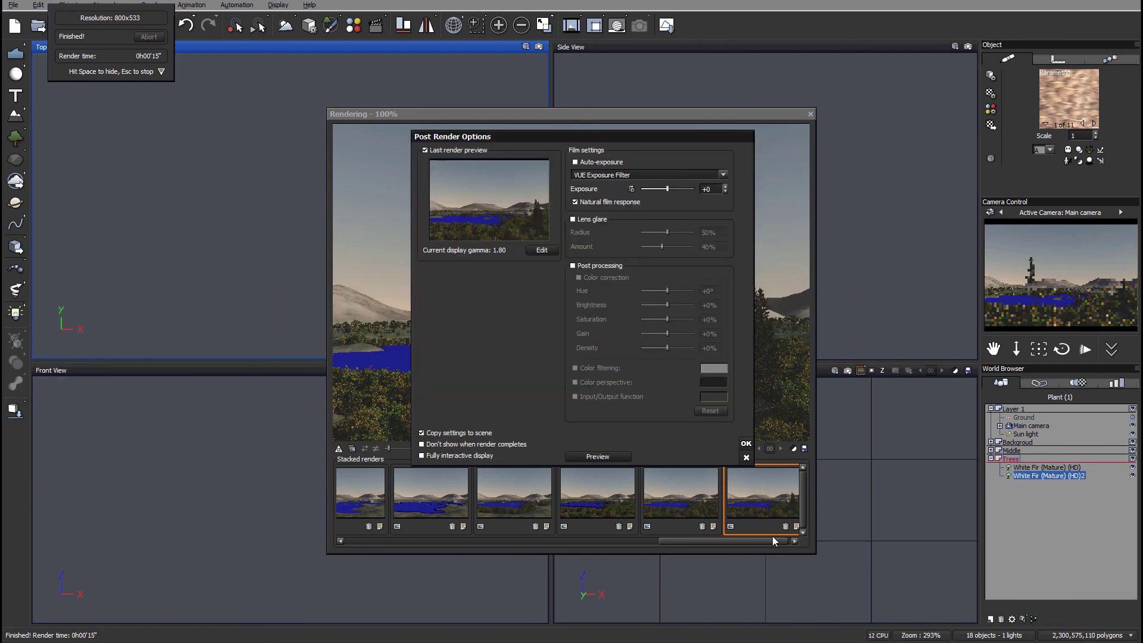
pyautogui.click(746, 444)
pyautogui.click(810, 114)
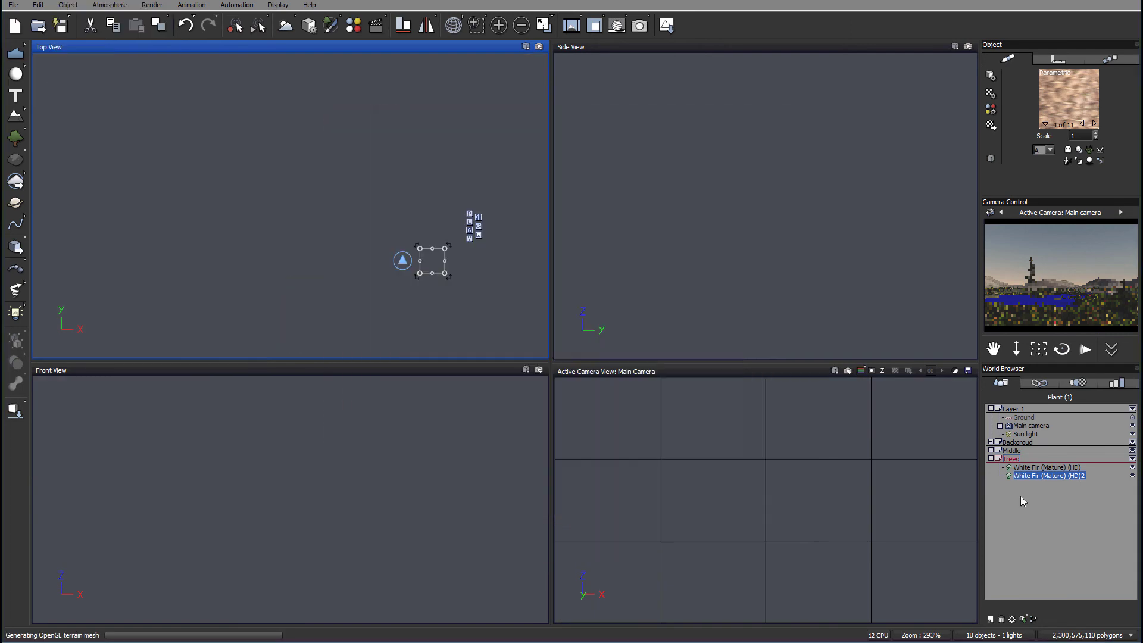
# Lower both White Fir trees slightly onto the slope
pyautogui.click(1049, 468)
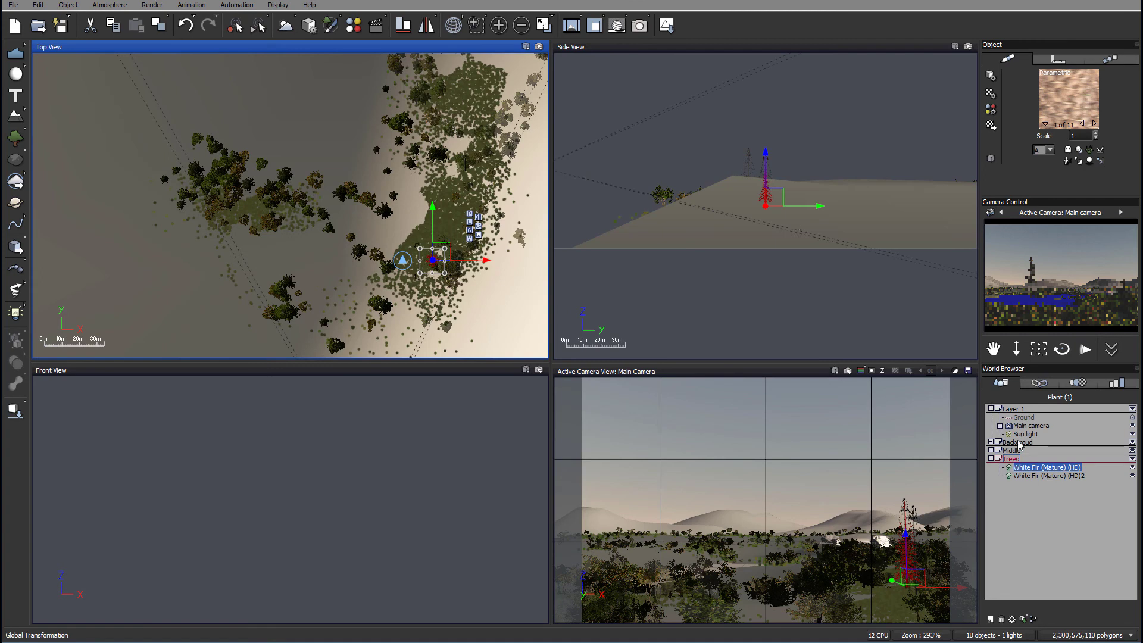
pyautogui.scroll(2, 763, 148)
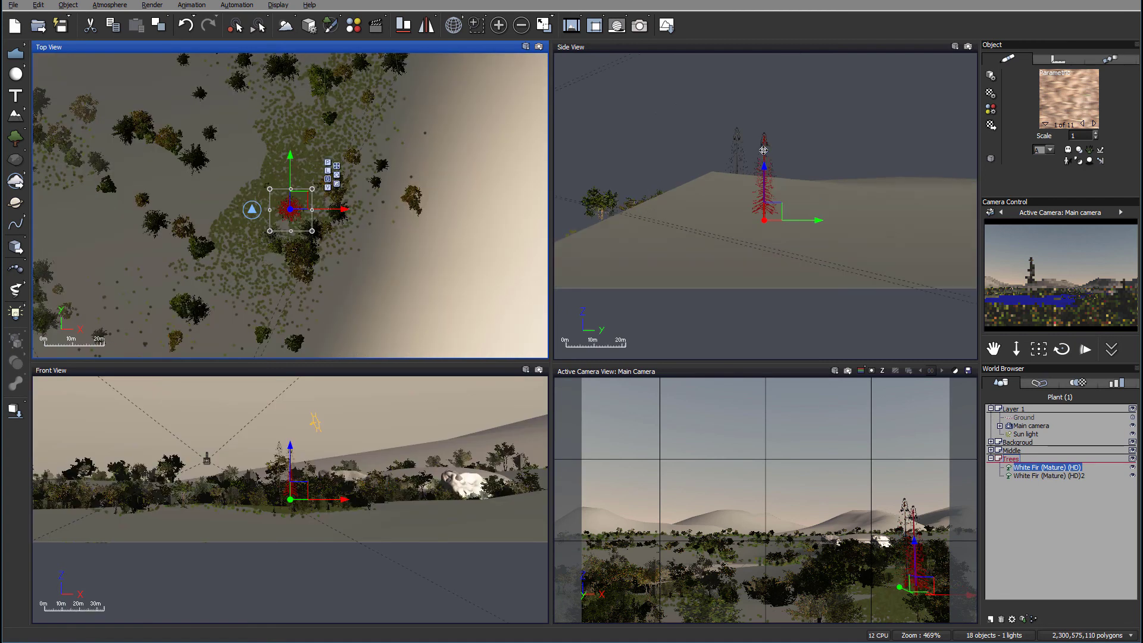
pyautogui.moveTo(763, 168); pyautogui.dragTo(763, 178)
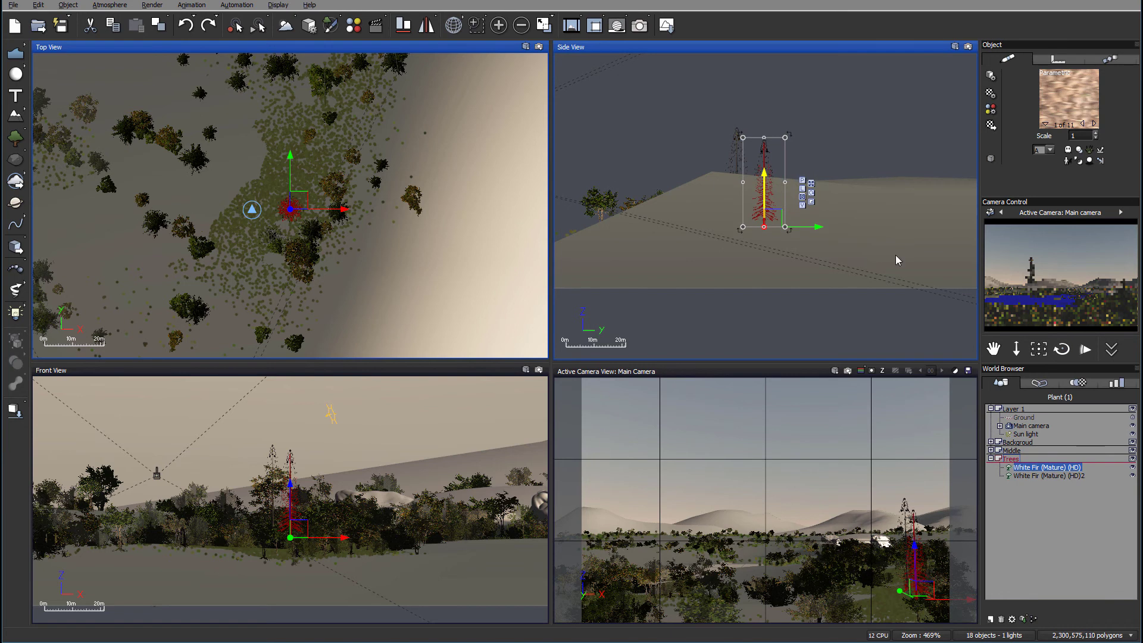
pyautogui.click(1041, 476)
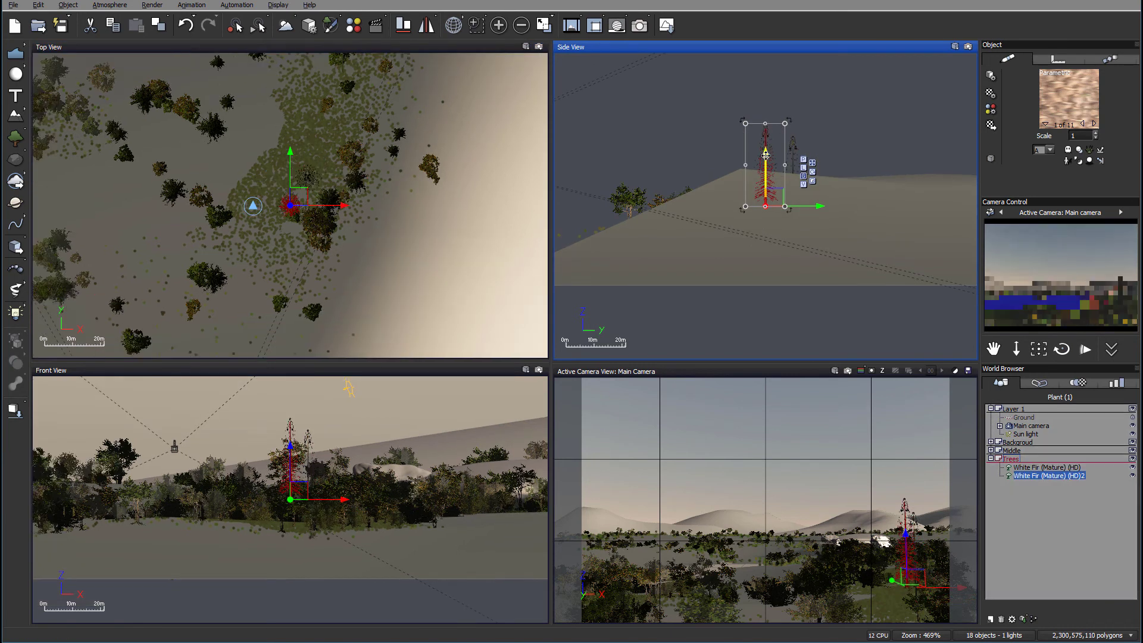
pyautogui.moveTo(764, 153); pyautogui.dragTo(765, 157)
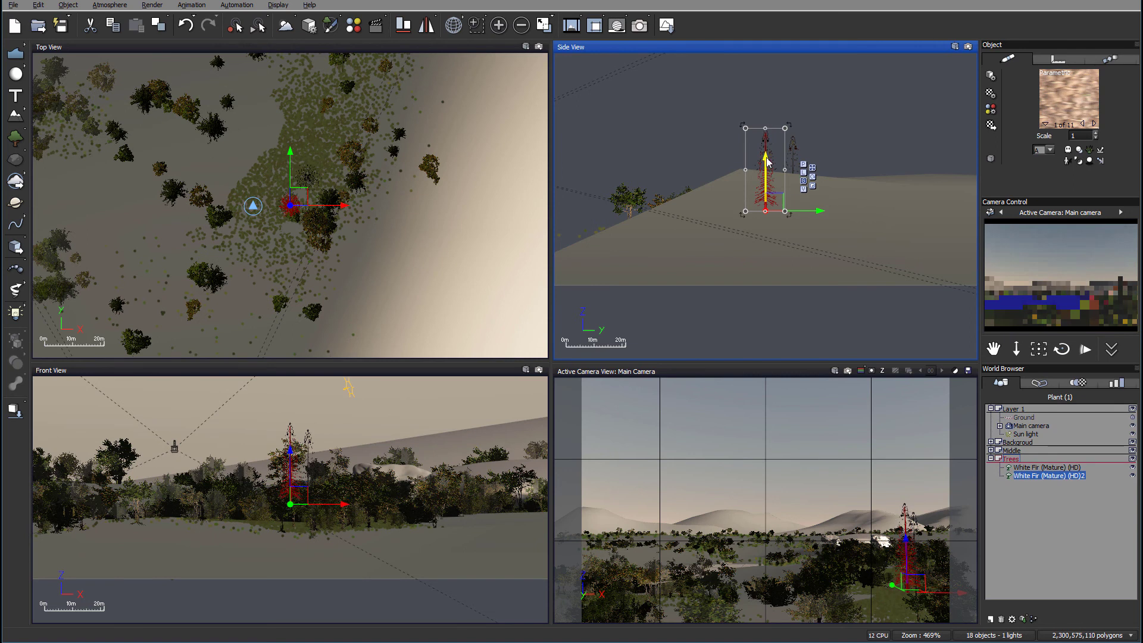
# Recenter the Top View on the firs and zoom out from 469% to 293%
pyautogui.moveTo(192, 206); pyautogui.dragTo(361, 232, button='right')
pyautogui.scroll(-2, 361, 232)
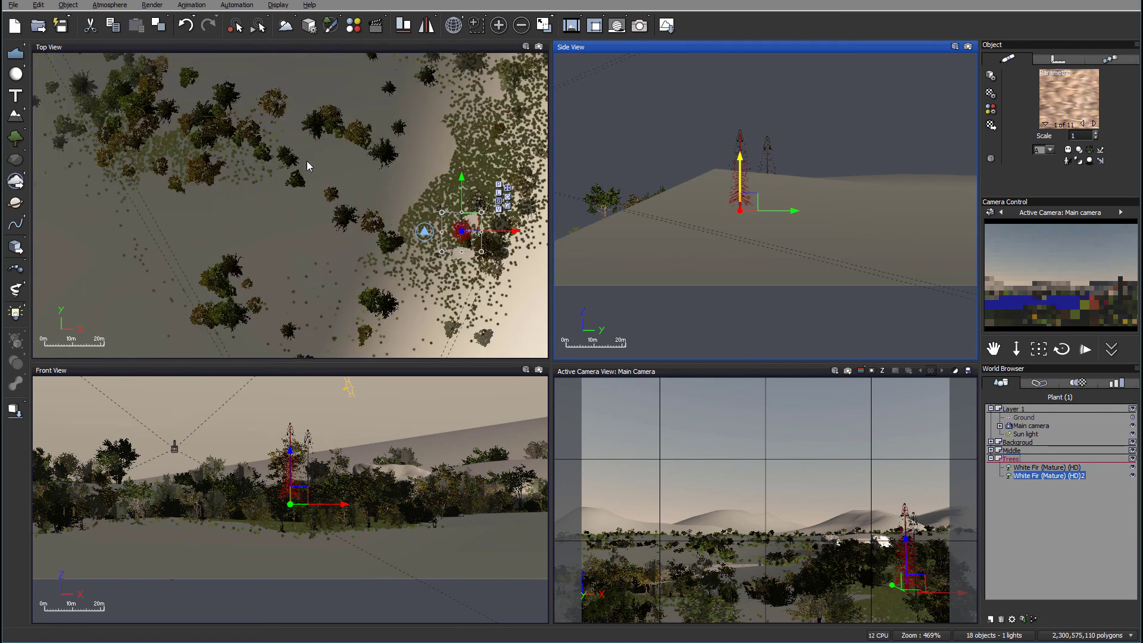
pyautogui.moveTo(261, 201); pyautogui.dragTo(250, 243, button='right')
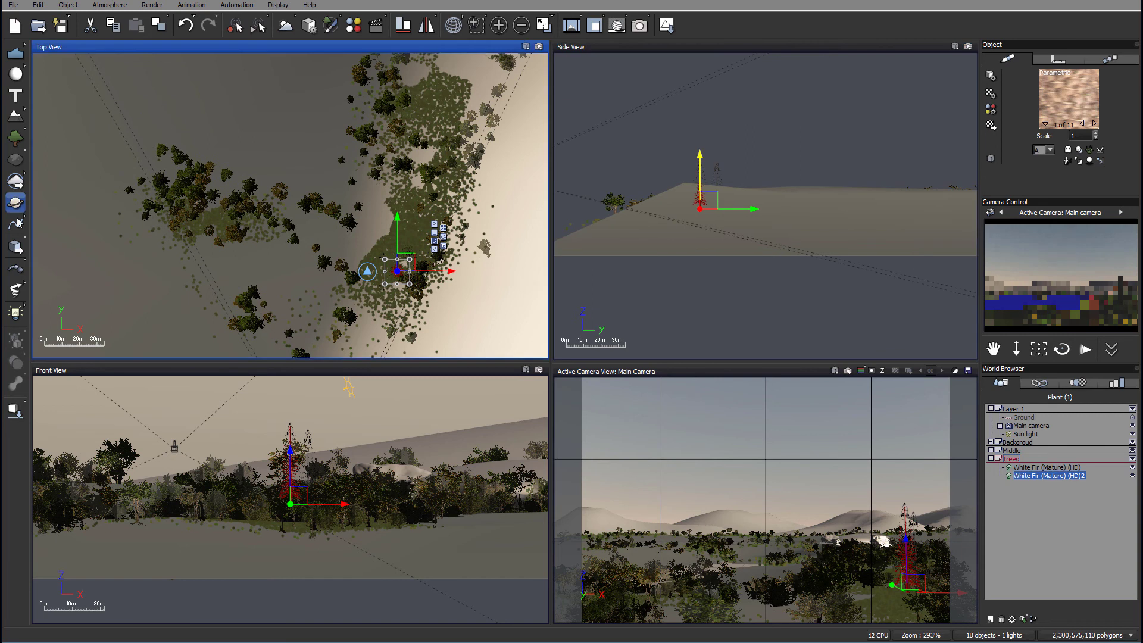
# Load the Large European Ash - Spring Bright Green from the Plants library's Trees collection
pyautogui.click(16, 138)
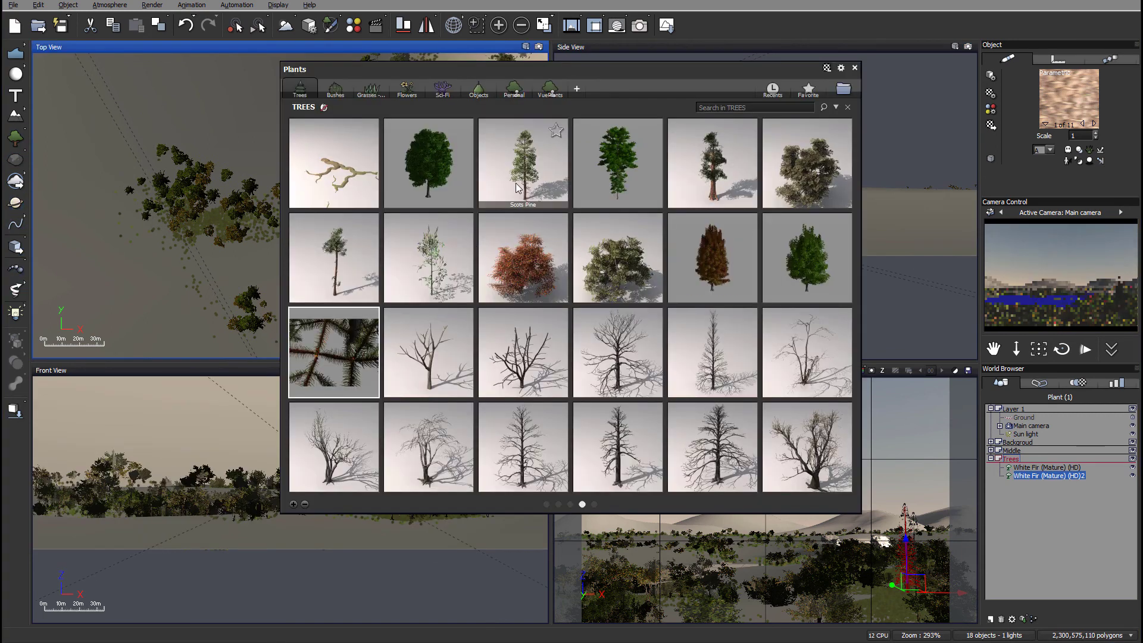
pyautogui.scroll(1, 517, 188)
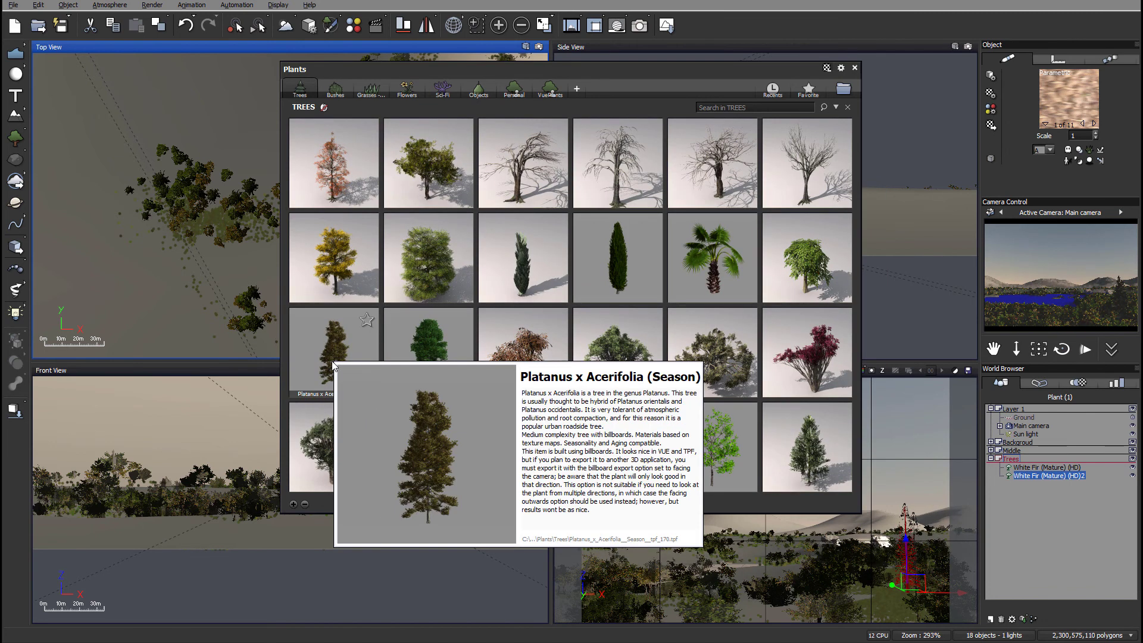
pyautogui.moveTo(351, 265)
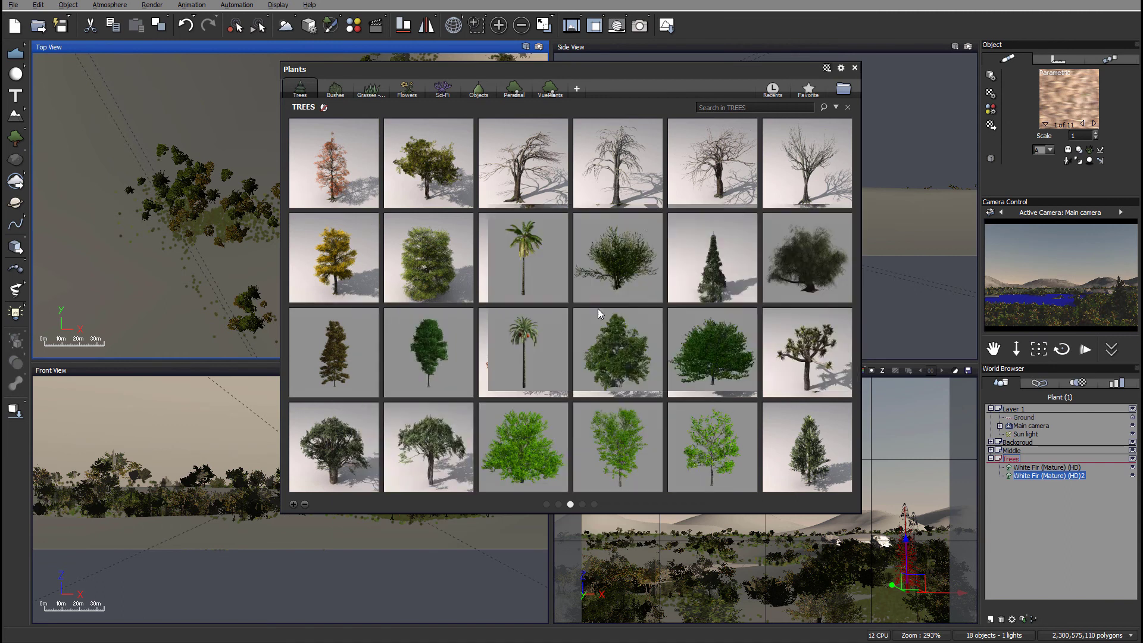
pyautogui.scroll(1, 598, 309)
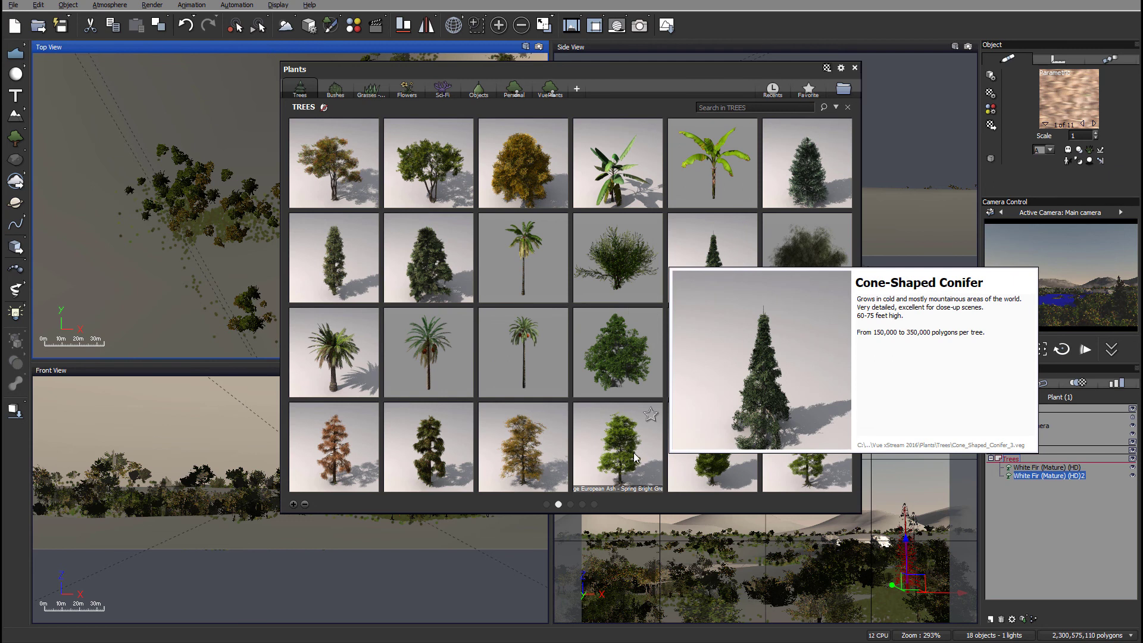
pyautogui.doubleClick(630, 449)
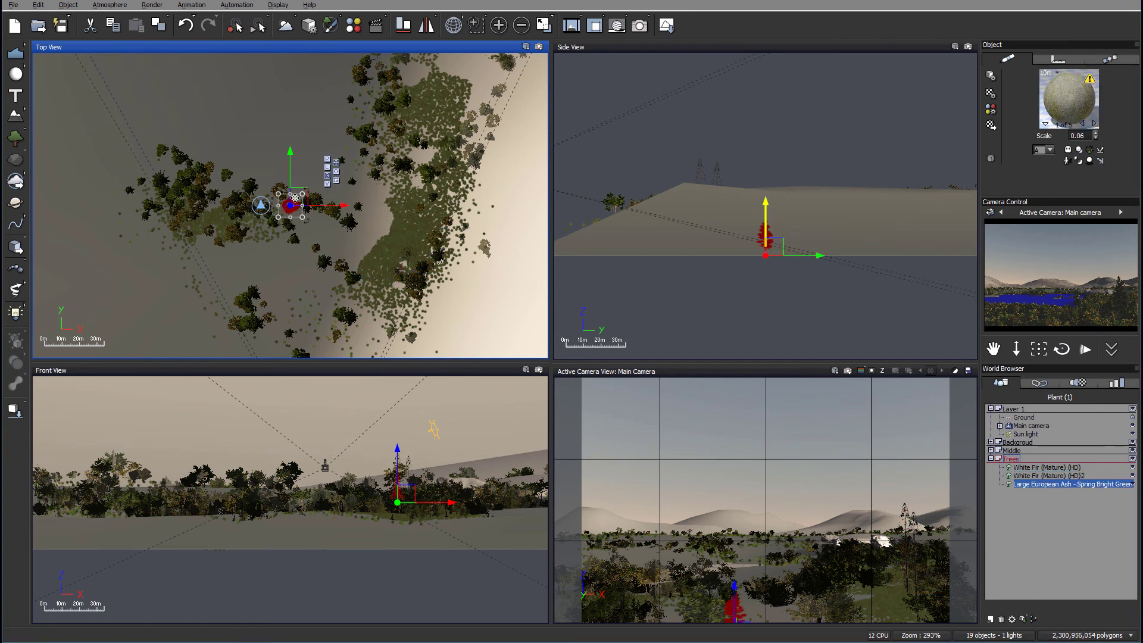
# Move the ash west into the tree cluster, undoing the attempt to raise it
pyautogui.moveTo(295, 198); pyautogui.dragTo(195, 234)
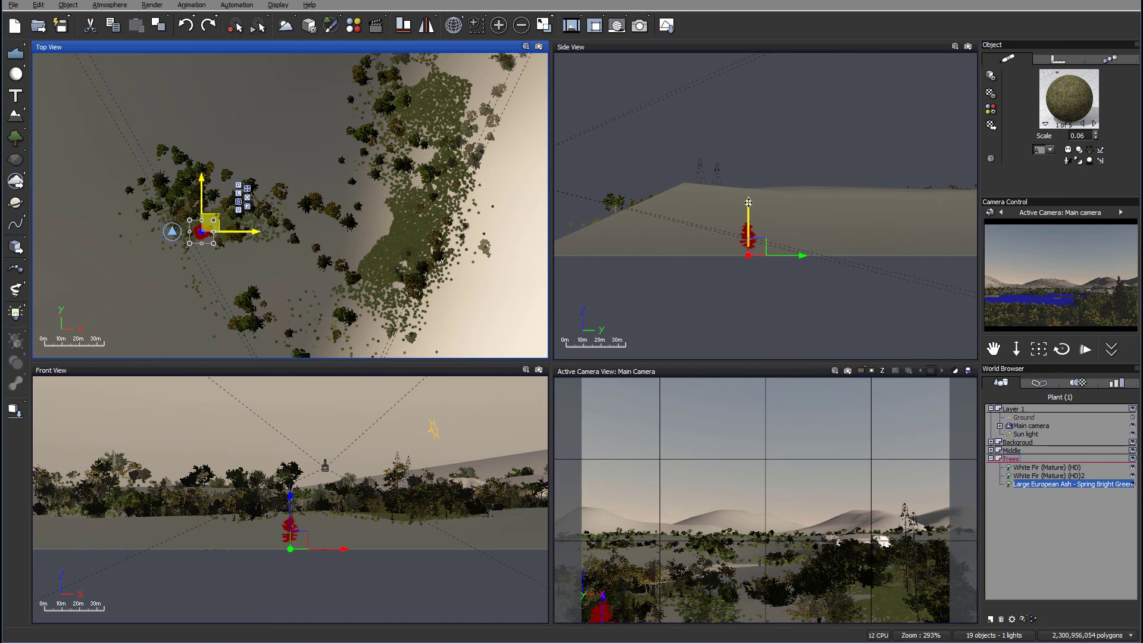
pyautogui.moveTo(746, 200); pyautogui.dragTo(740, 117)
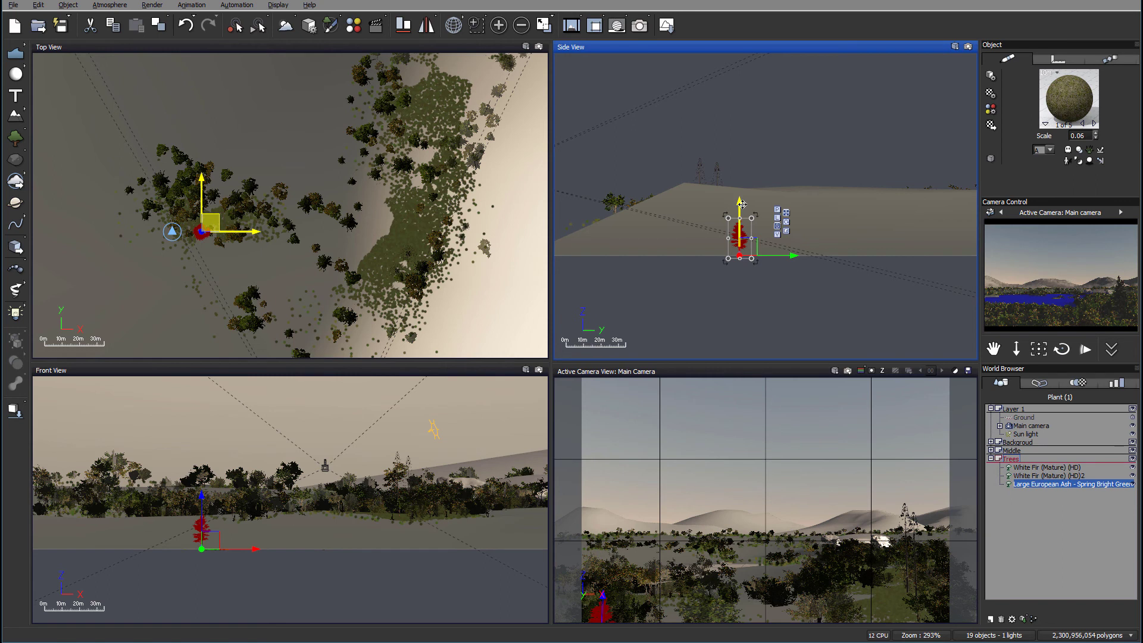
pyautogui.moveTo(738, 204); pyautogui.dragTo(738, 130)
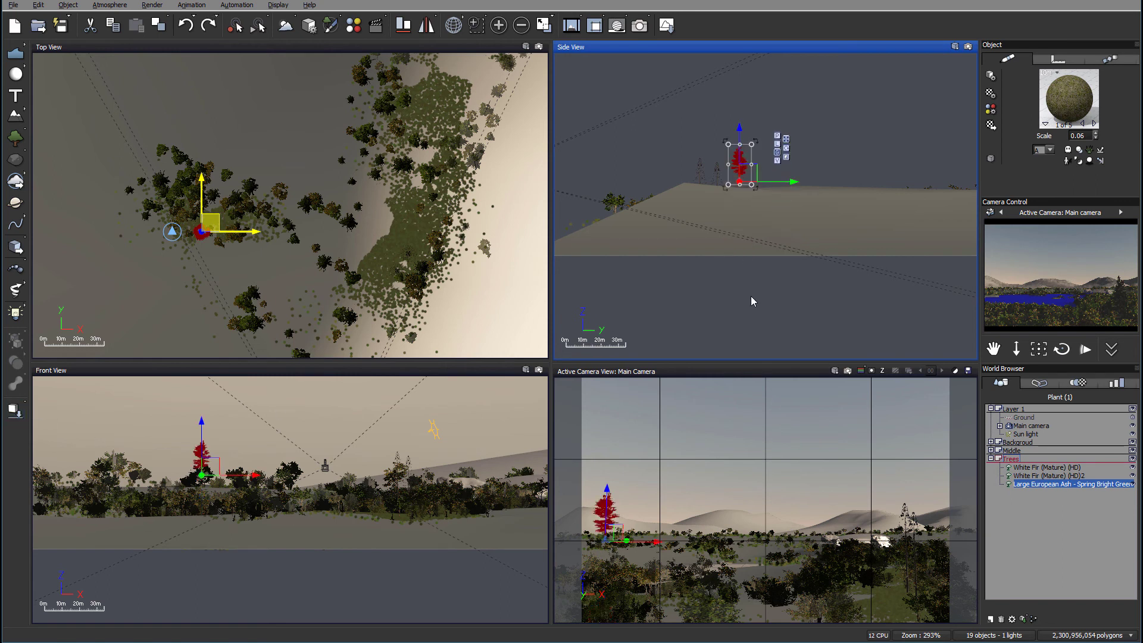
pyautogui.hotkey('ctrl', 'z')
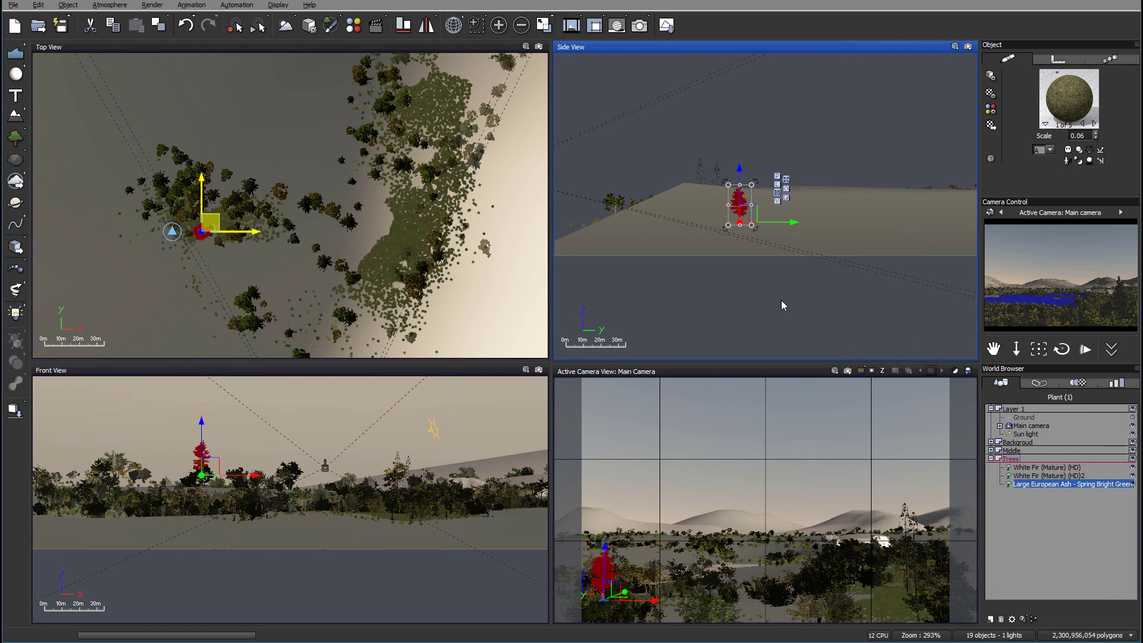
# Pan and zoom out the Top View to show the dome and scattered plants
pyautogui.moveTo(296, 205); pyautogui.dragTo(334, 346, button='middle')
pyautogui.scroll(-5, 296, 212)
pyautogui.moveTo(299, 118); pyautogui.dragTo(316, 286, button='middle')
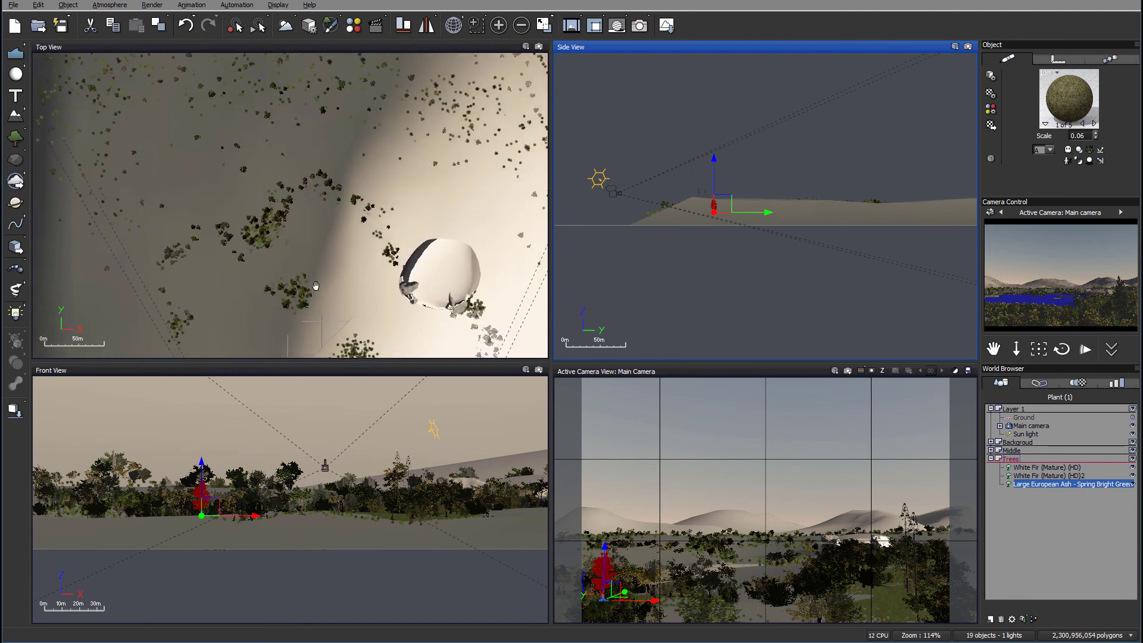
pyautogui.click(181, 237)
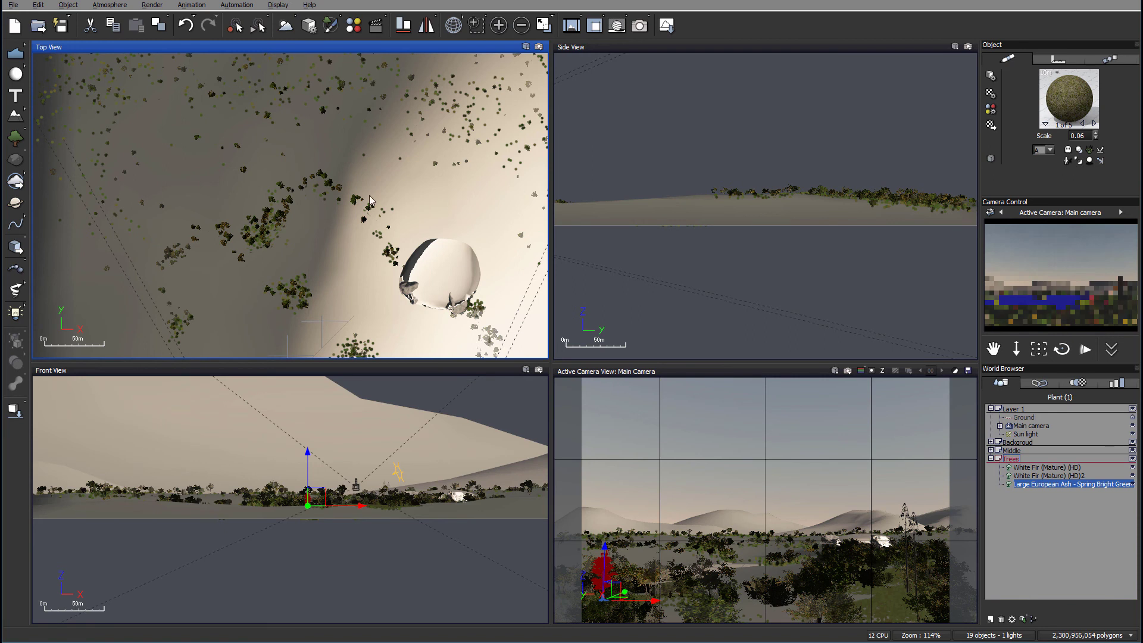
pyautogui.scroll(-3, 369, 188)
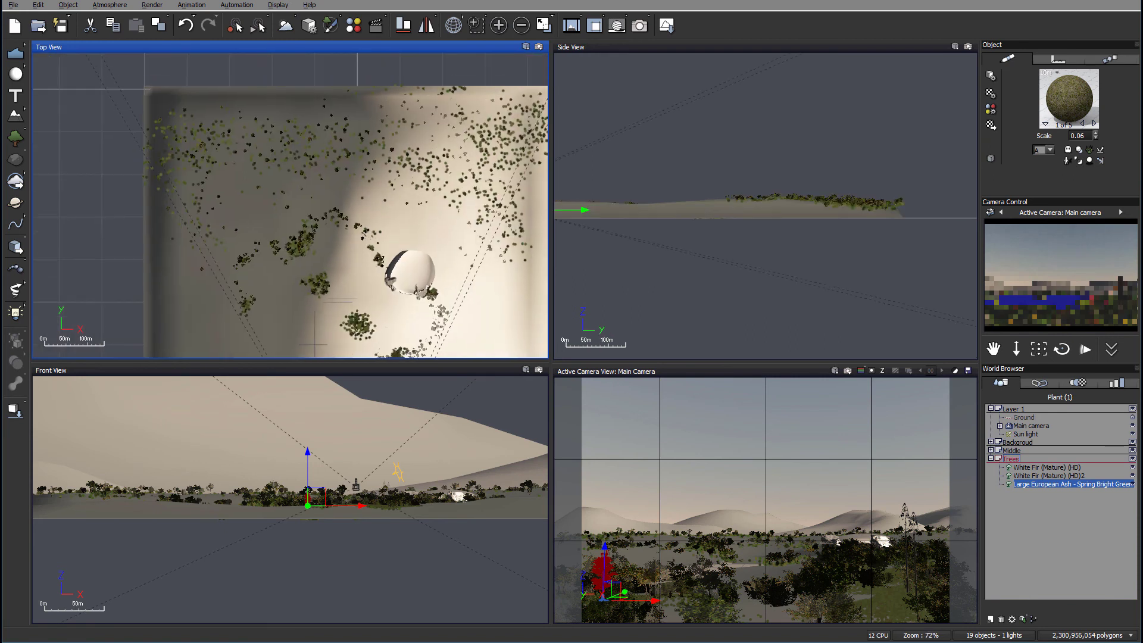
# Open Terrain5's material in the Advanced Material Editor, showing its 4923-instance Trees EcoSystem layer
pyautogui.doubleClick(1079, 98)
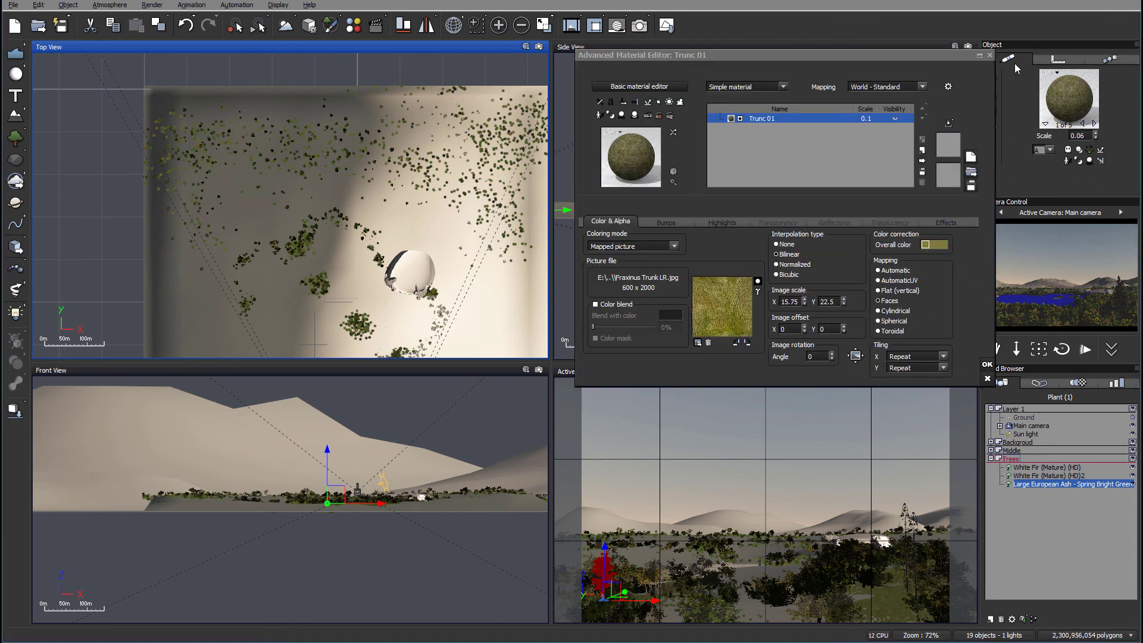
pyautogui.click(990, 55)
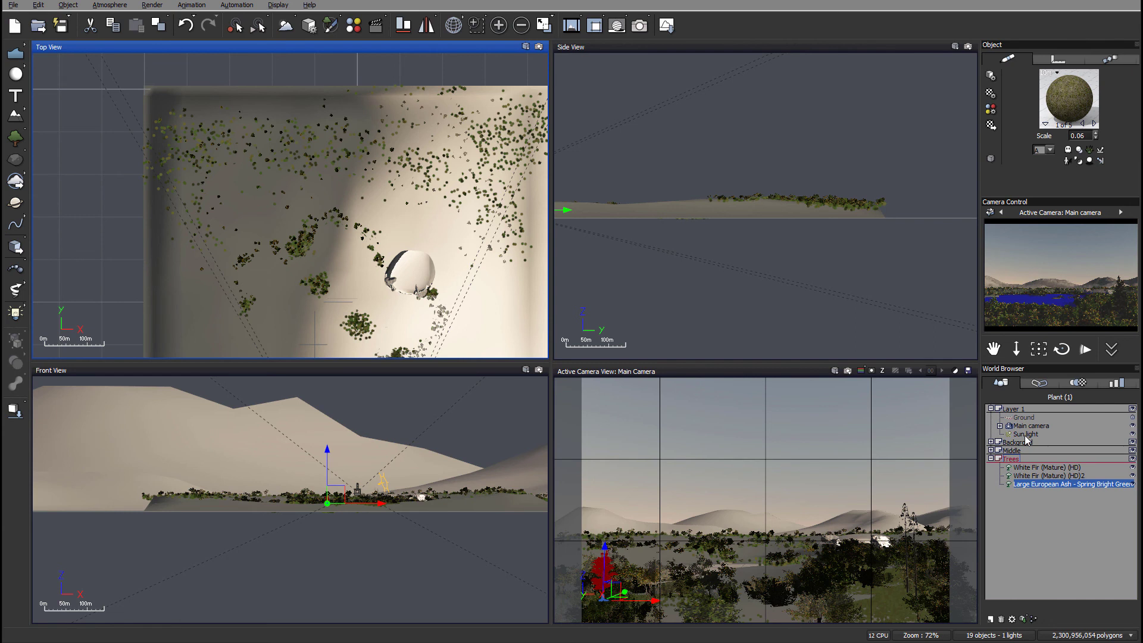
pyautogui.click(991, 451)
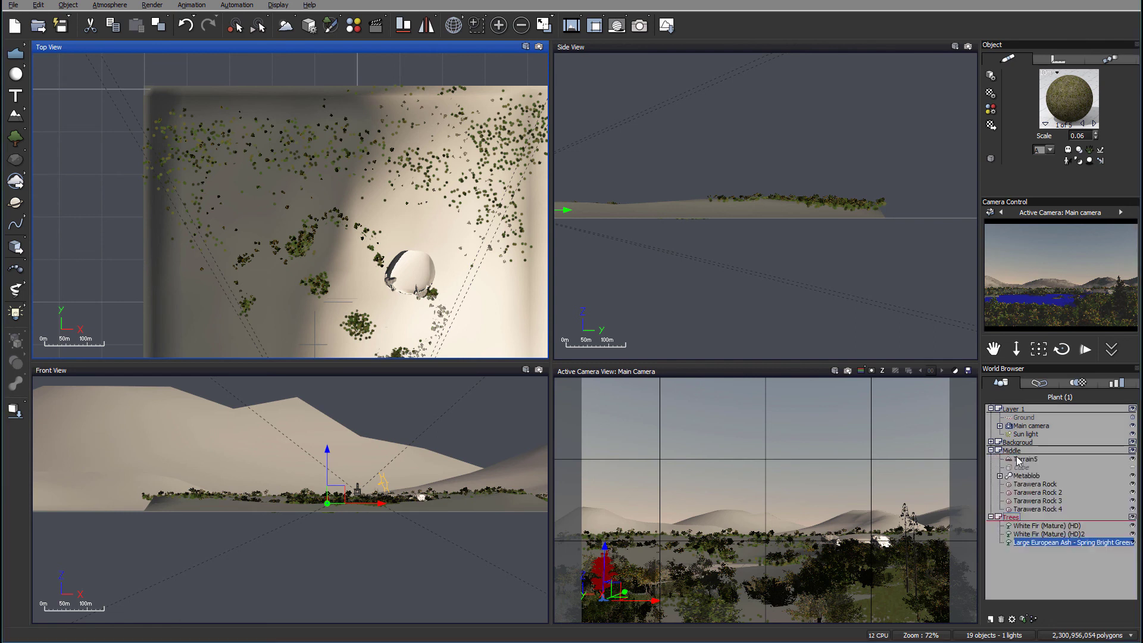
pyautogui.click(1024, 459)
pyautogui.doubleClick(1074, 84)
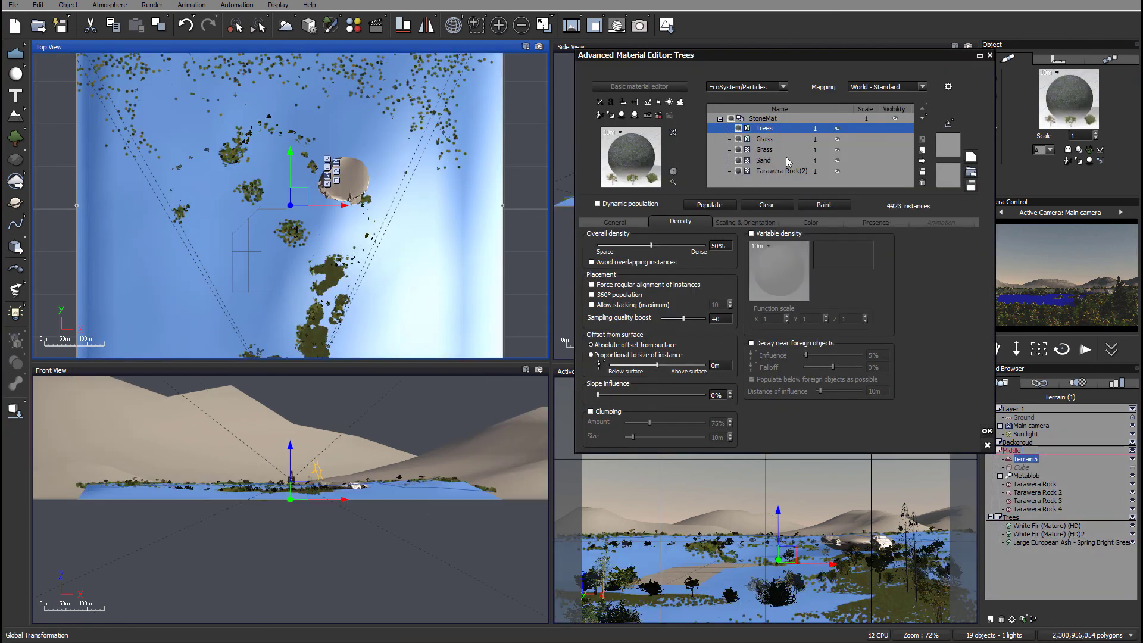
# Add a terrain material layer named 'Large trees', make it an EcoSystem, and show its population list
pyautogui.click(921, 149)
pyautogui.doubleClick(791, 126)
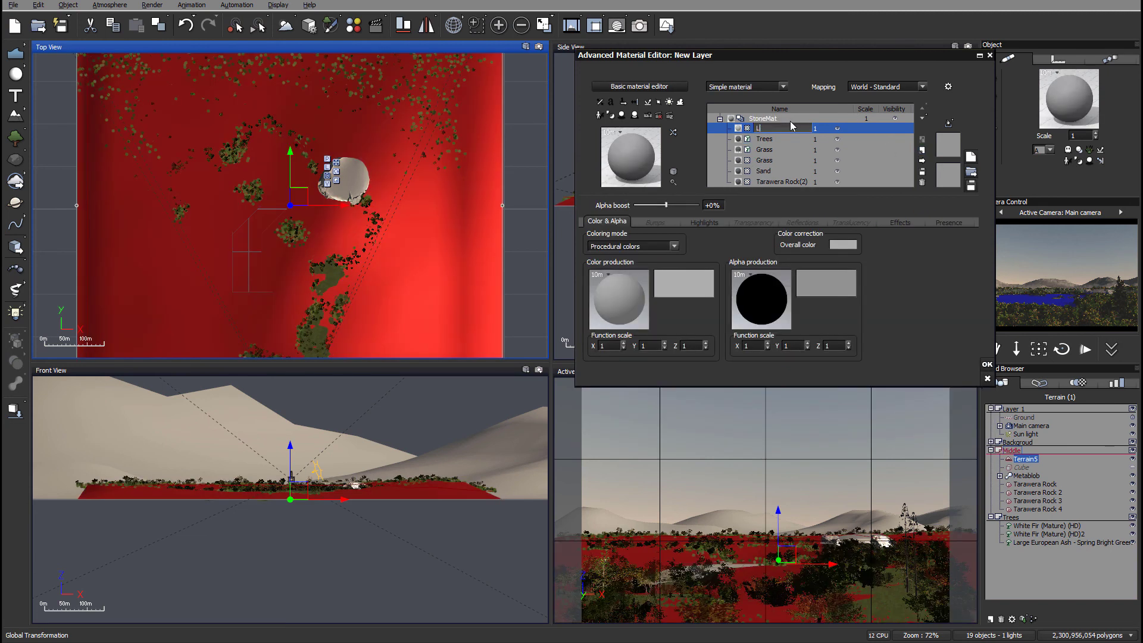
pyautogui.write('Large trees')
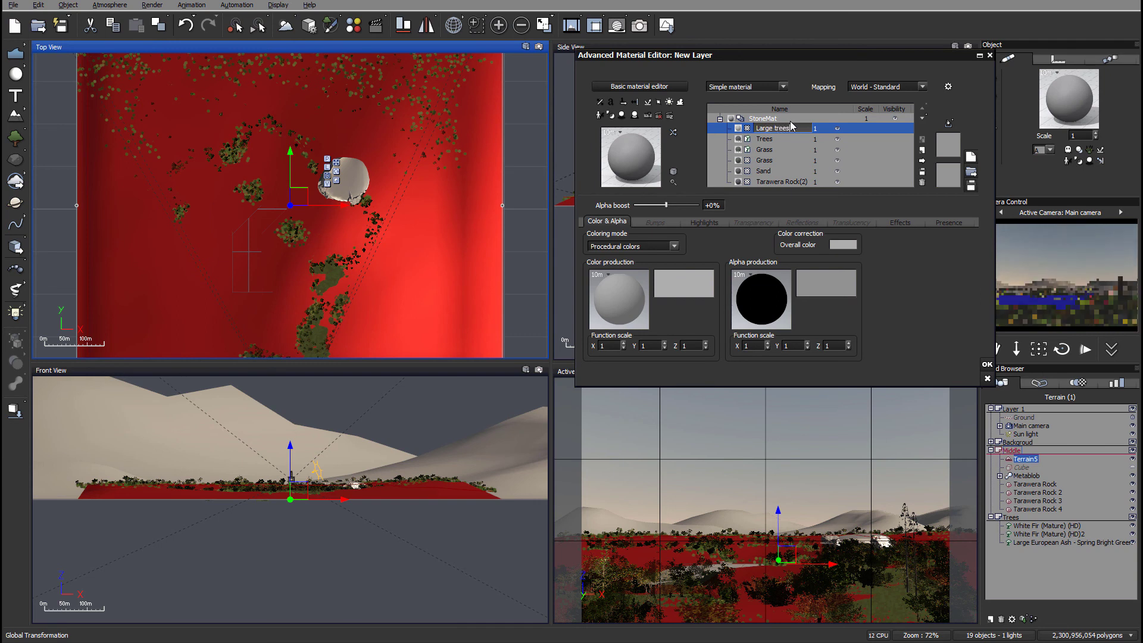
pyautogui.click(769, 85)
pyautogui.click(734, 141)
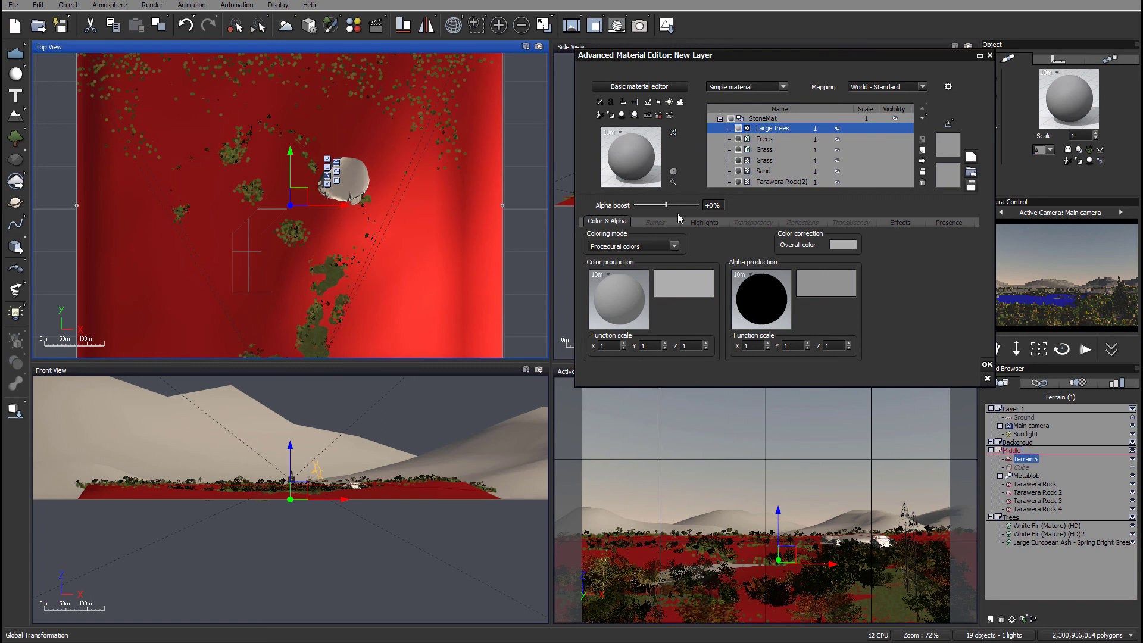
pyautogui.click(614, 222)
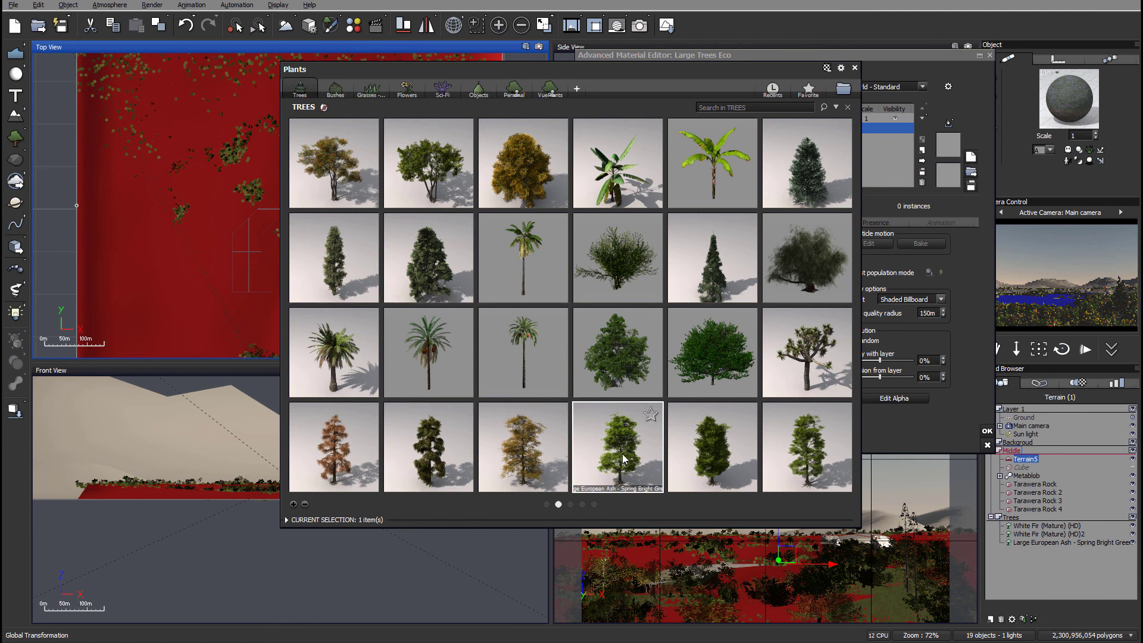
# Add the ash and the White Fir to the Large trees eco population
pyautogui.doubleClick(623, 458)
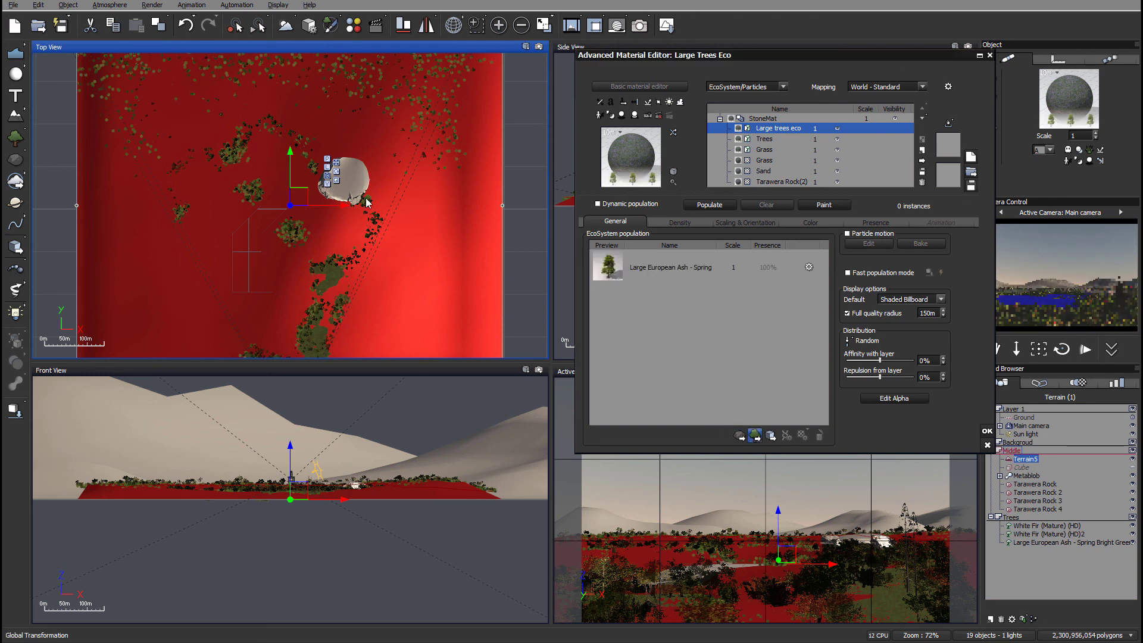
pyautogui.scroll(-1, 688, 266)
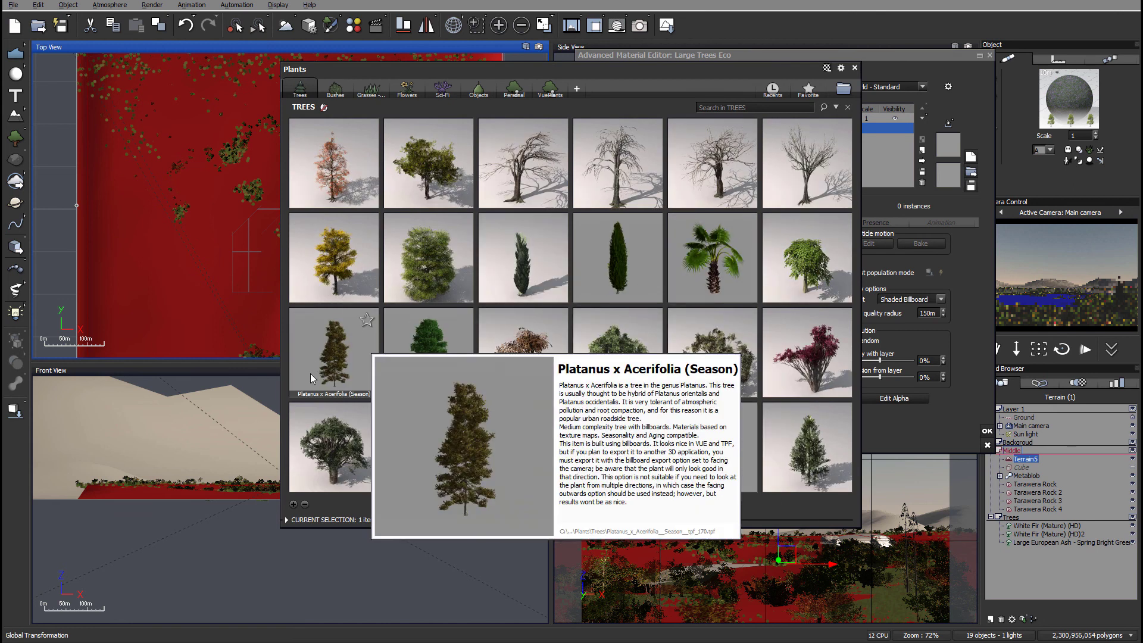
pyautogui.scroll(-1, 368, 328)
pyautogui.doubleClick(418, 324)
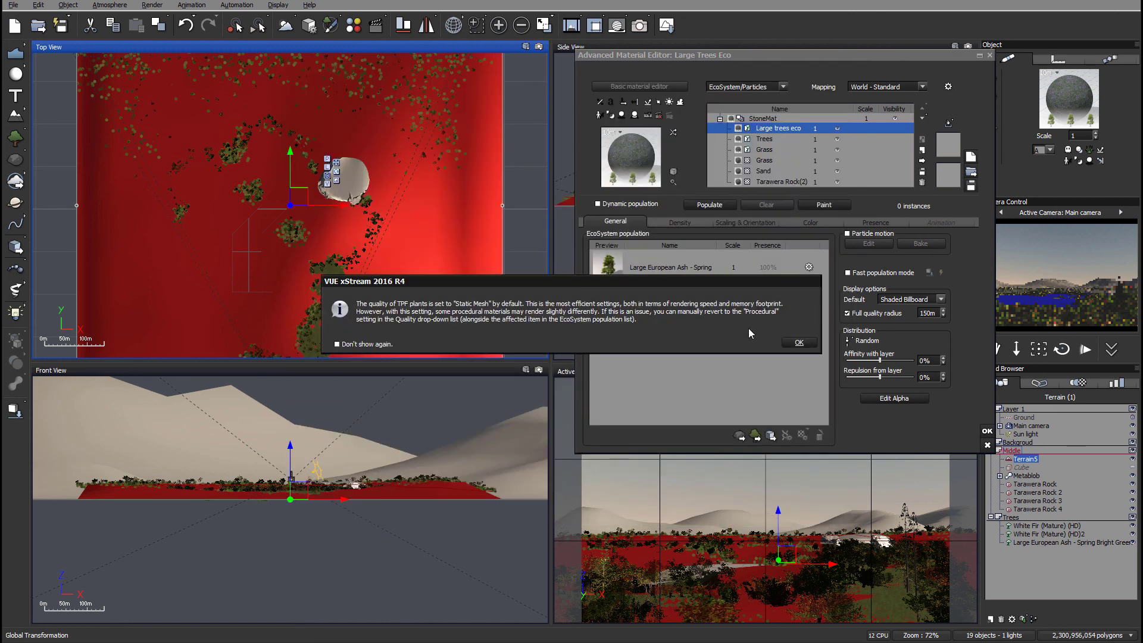
pyautogui.click(799, 342)
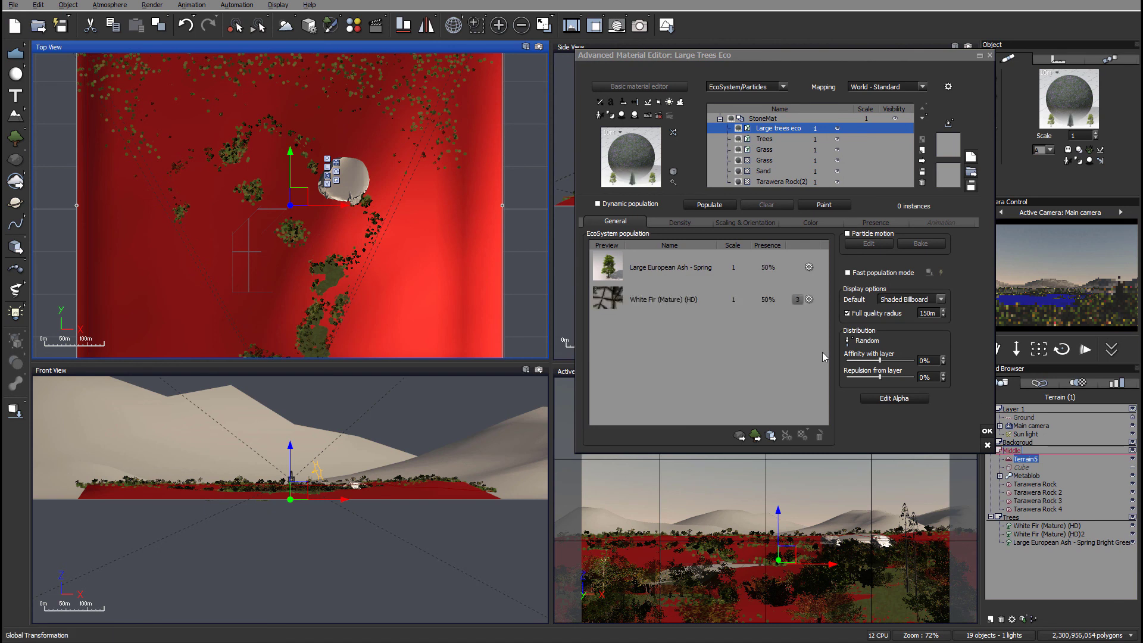
# Add HD Lime Tree - Autumn as a third species in the population
pyautogui.click(754, 437)
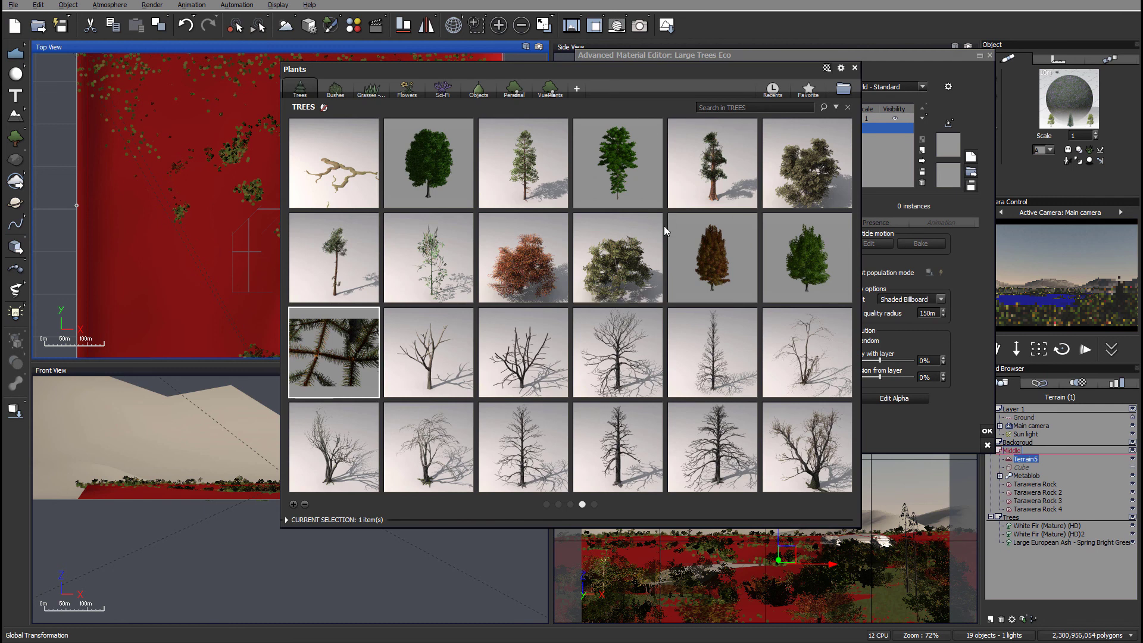
pyautogui.moveTo(674, 260)
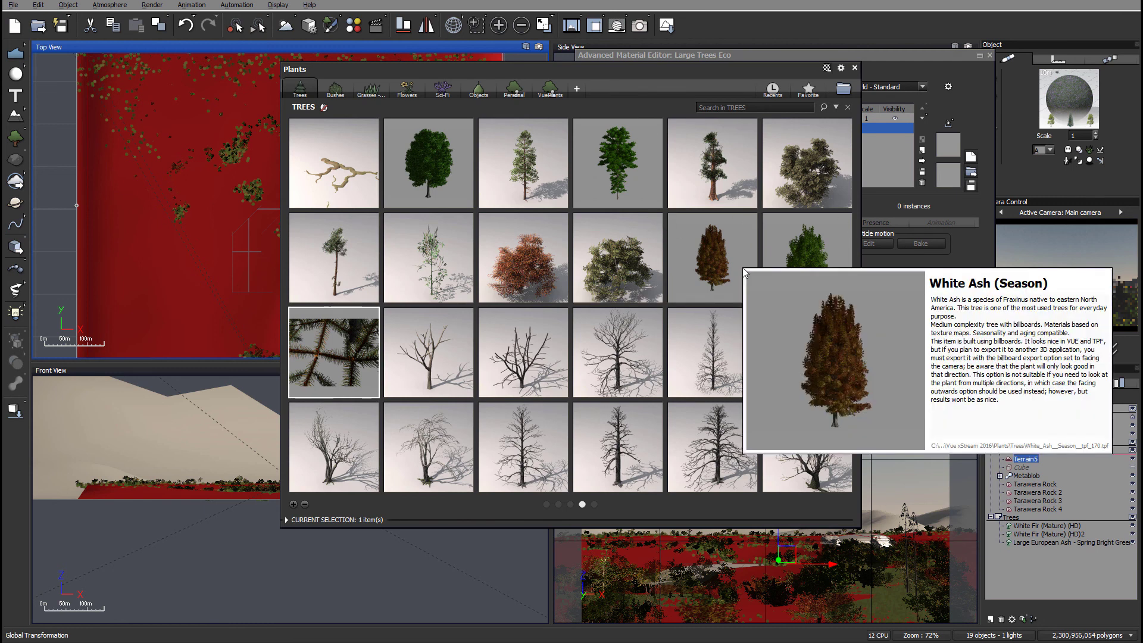
pyautogui.scroll(1, 674, 259)
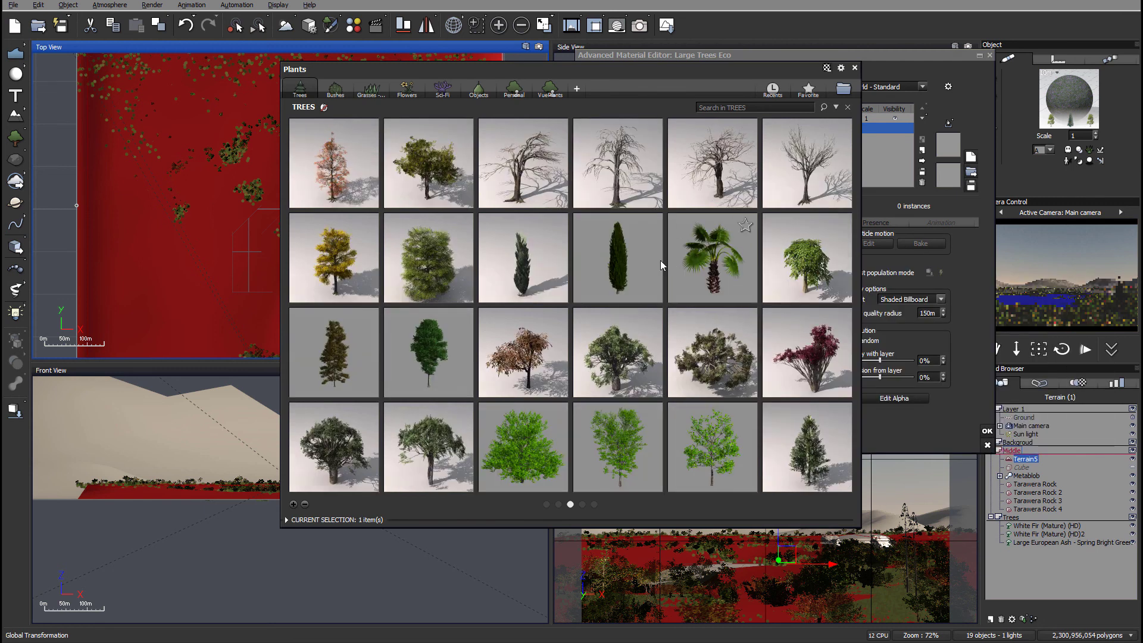
pyautogui.doubleClick(345, 257)
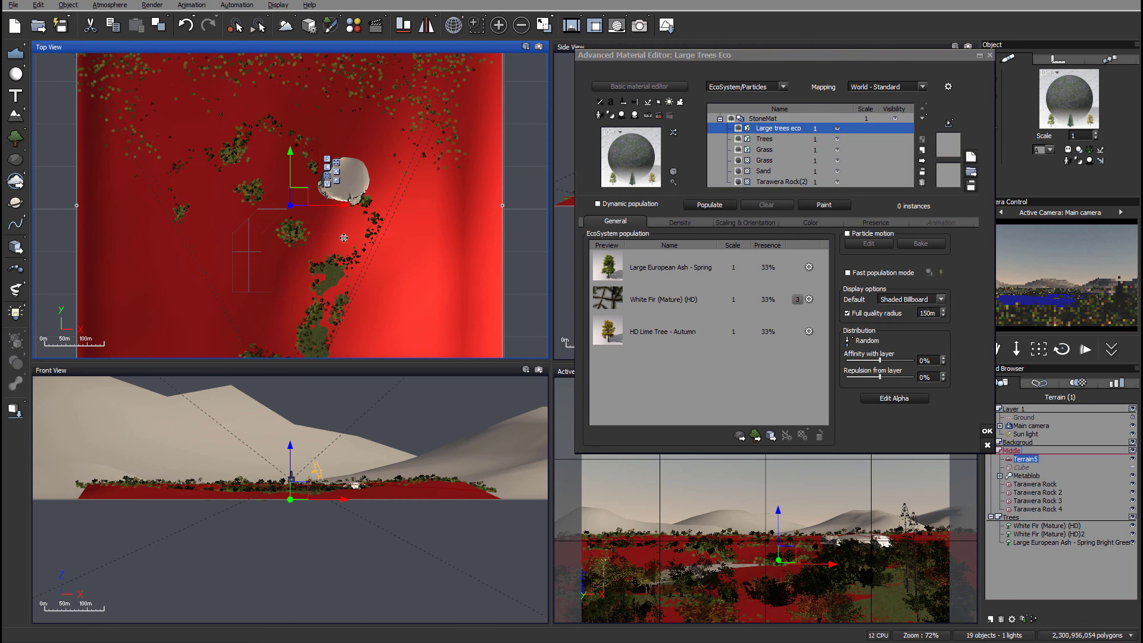
pyautogui.moveTo(402, 222); pyautogui.dragTo(426, 308, button='right')
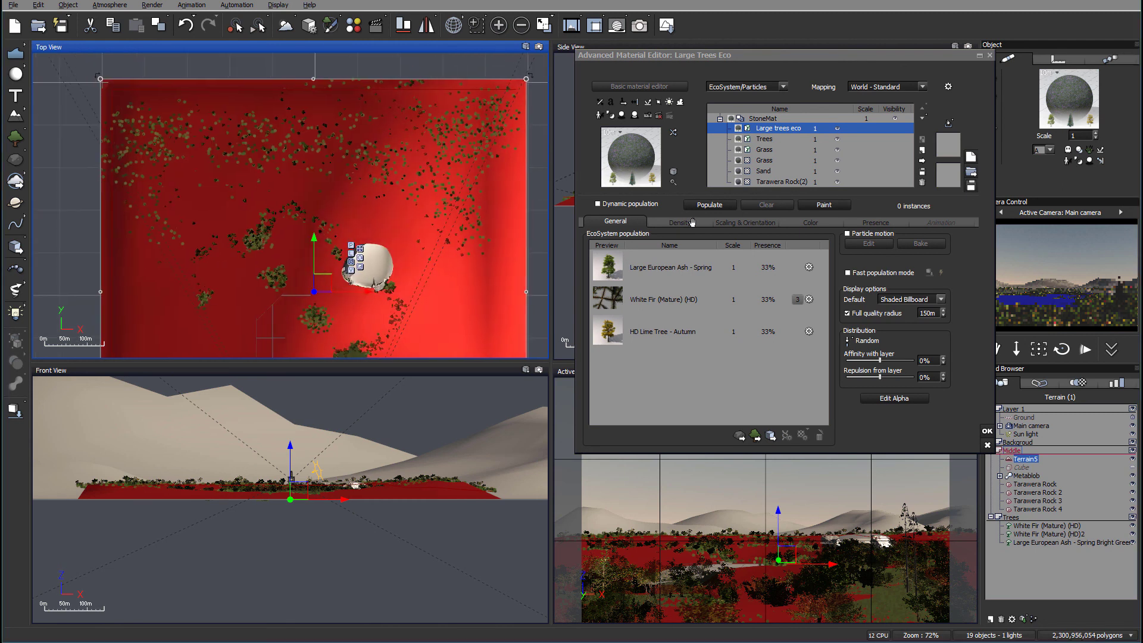
# Switch EcoPainter to the basic tree-painting brush preset and lower the brush flow
pyautogui.click(824, 205)
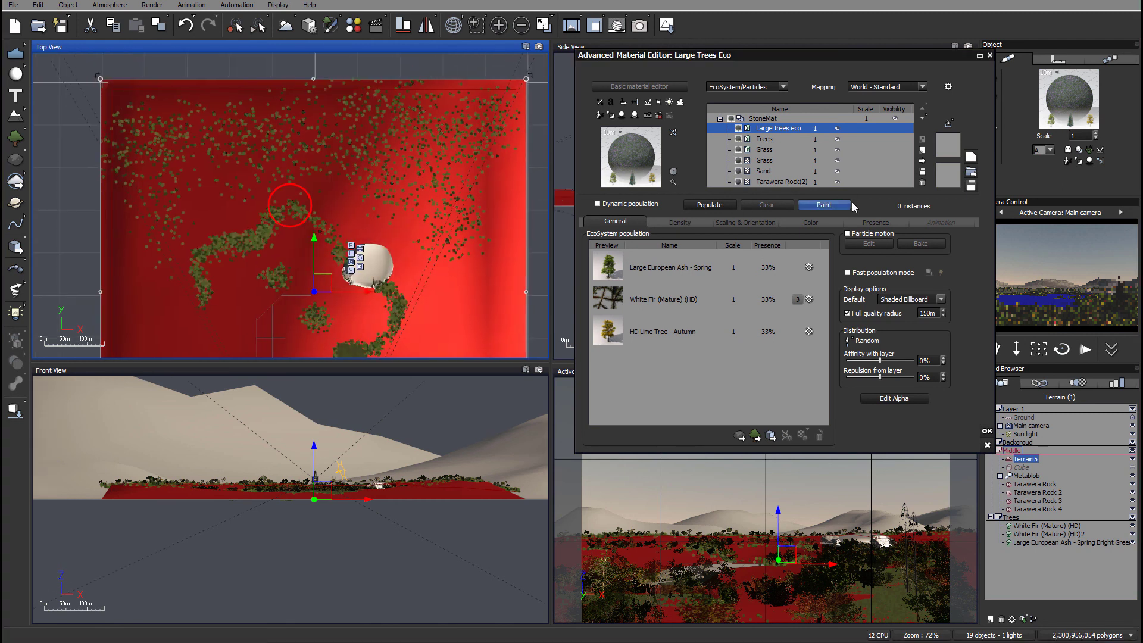
pyautogui.click(602, 130)
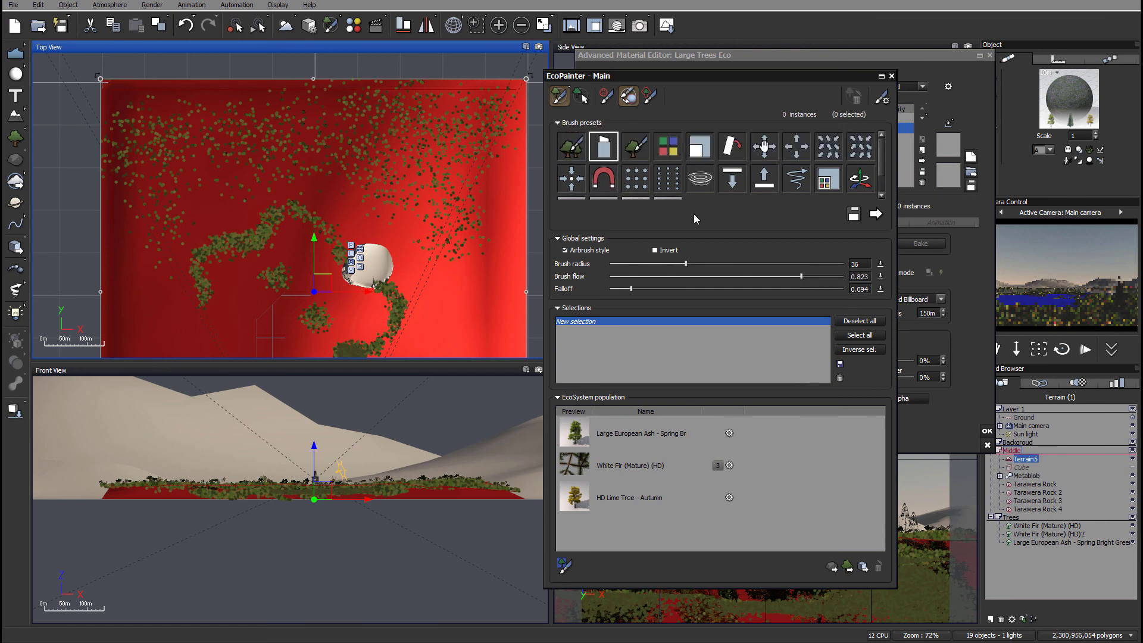
pyautogui.click(571, 146)
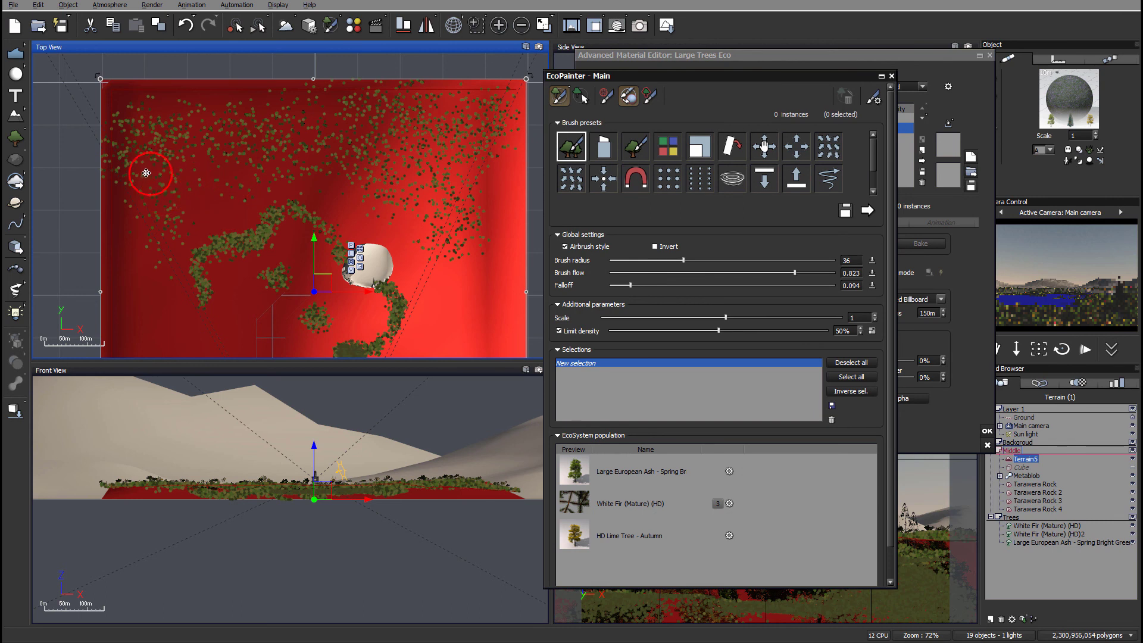
pyautogui.moveTo(794, 273); pyautogui.dragTo(751, 273)
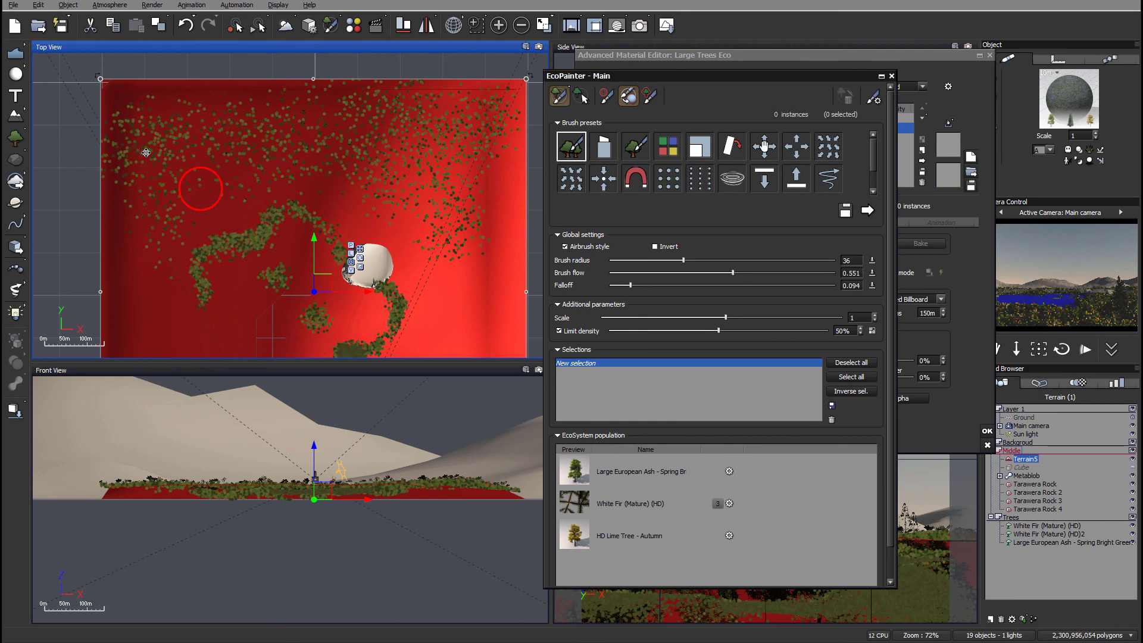
# Paint trees across the left and upper terrain, shrinking the brush radius partway
pyautogui.click(122, 157)
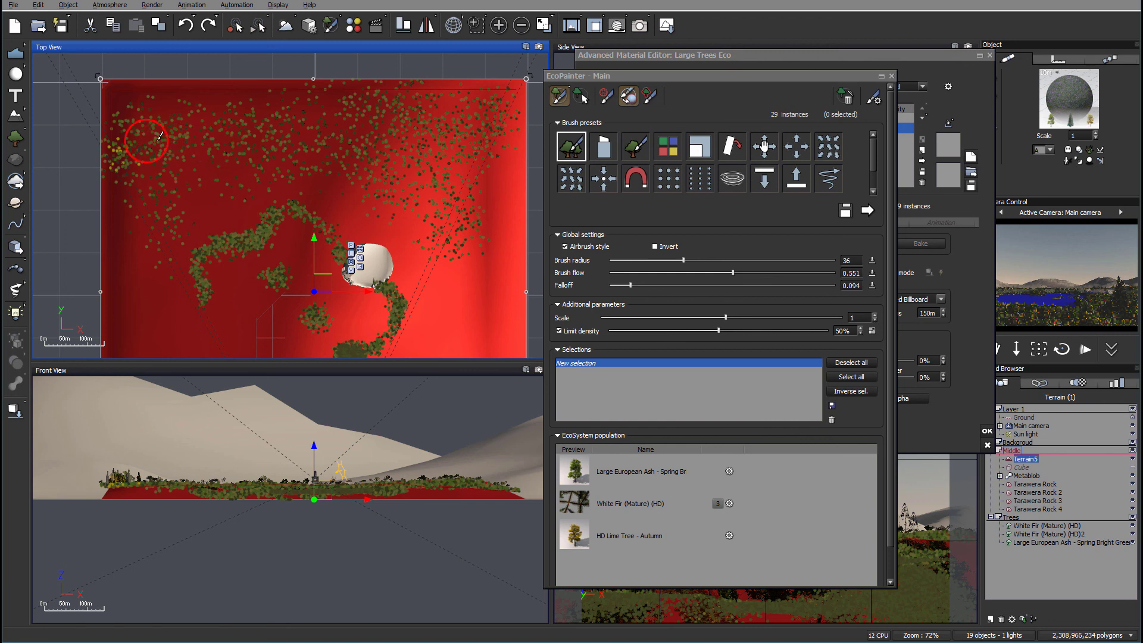
pyautogui.click(187, 137)
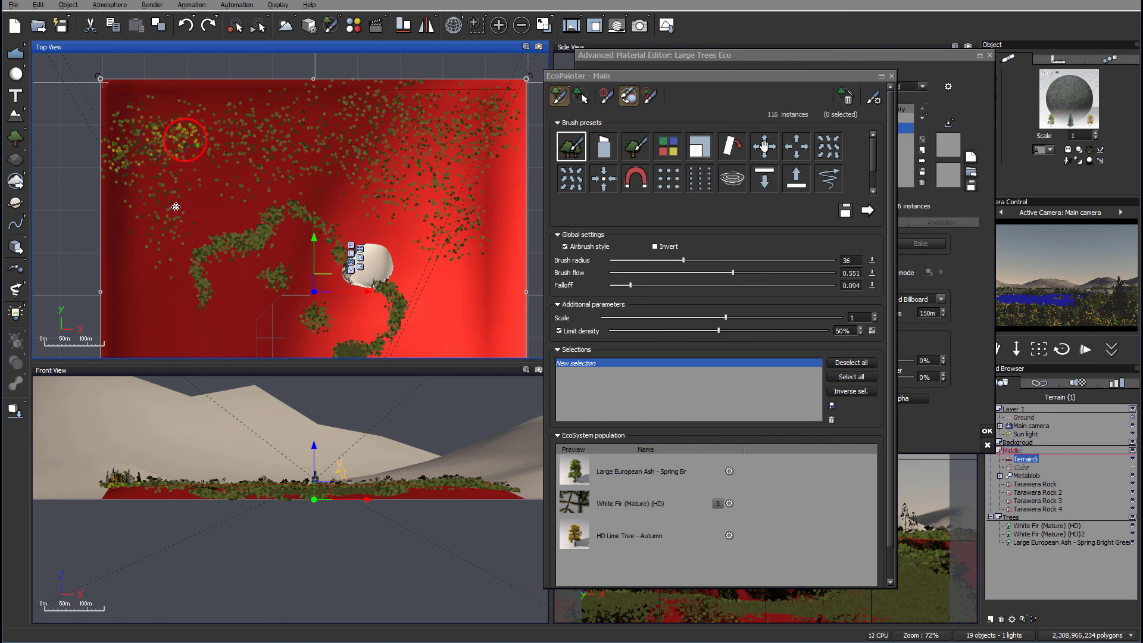
pyautogui.click(212, 186)
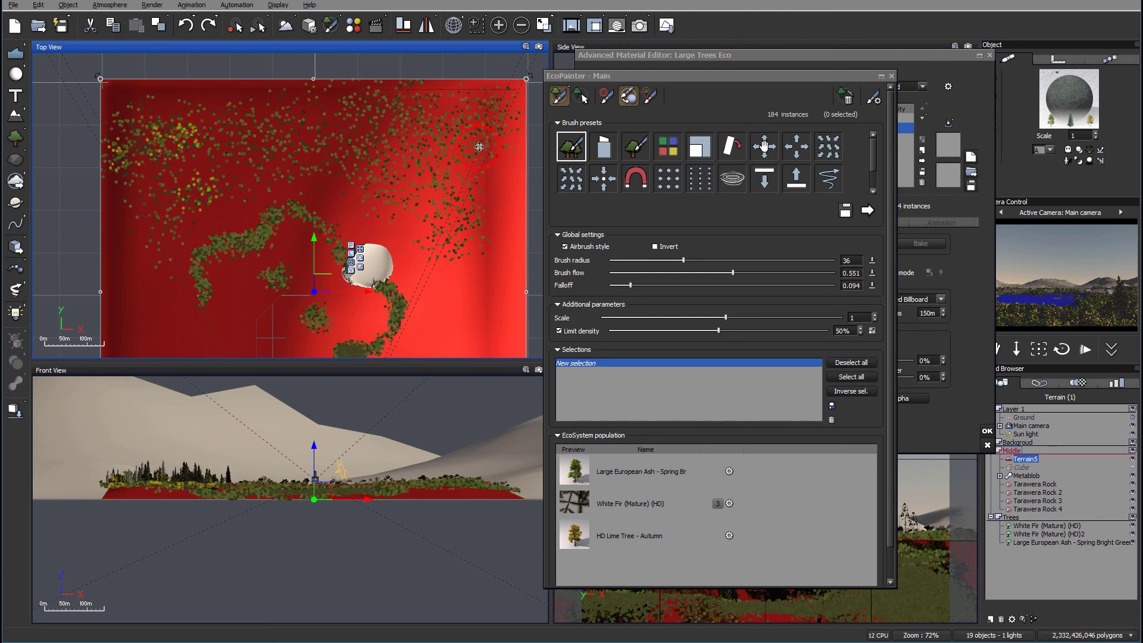
pyautogui.moveTo(683, 260); pyautogui.dragTo(665, 260)
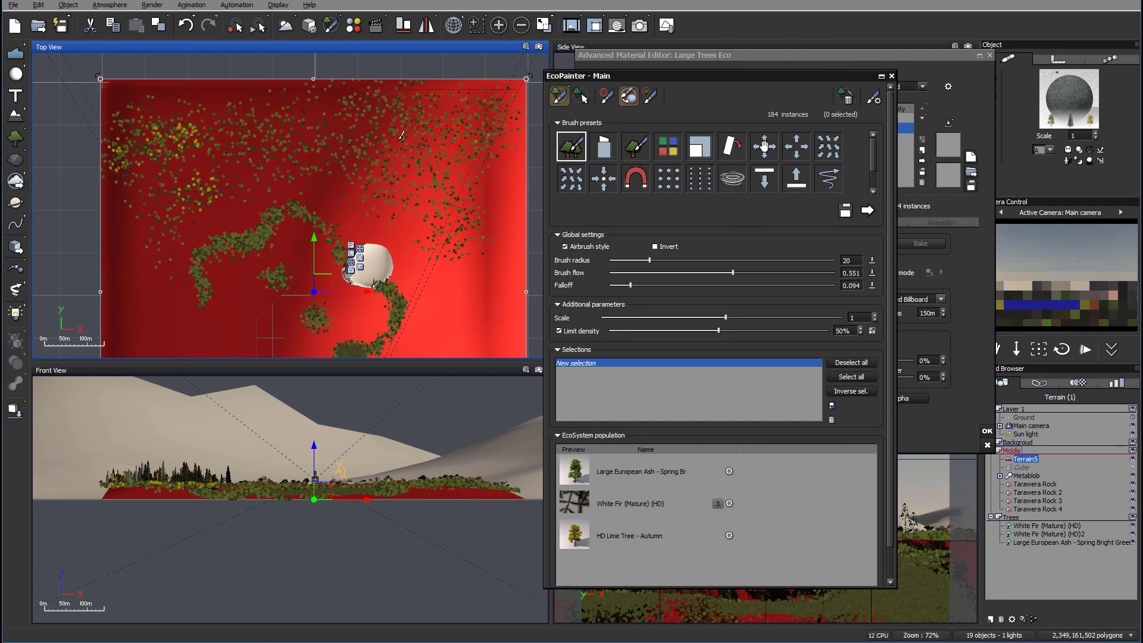
pyautogui.moveTo(375, 138)
pyautogui.mouseDown()
pyautogui.moveTo(475, 194)
pyautogui.moveTo(344, 144)
pyautogui.moveTo(318, 157)
pyautogui.mouseUp()
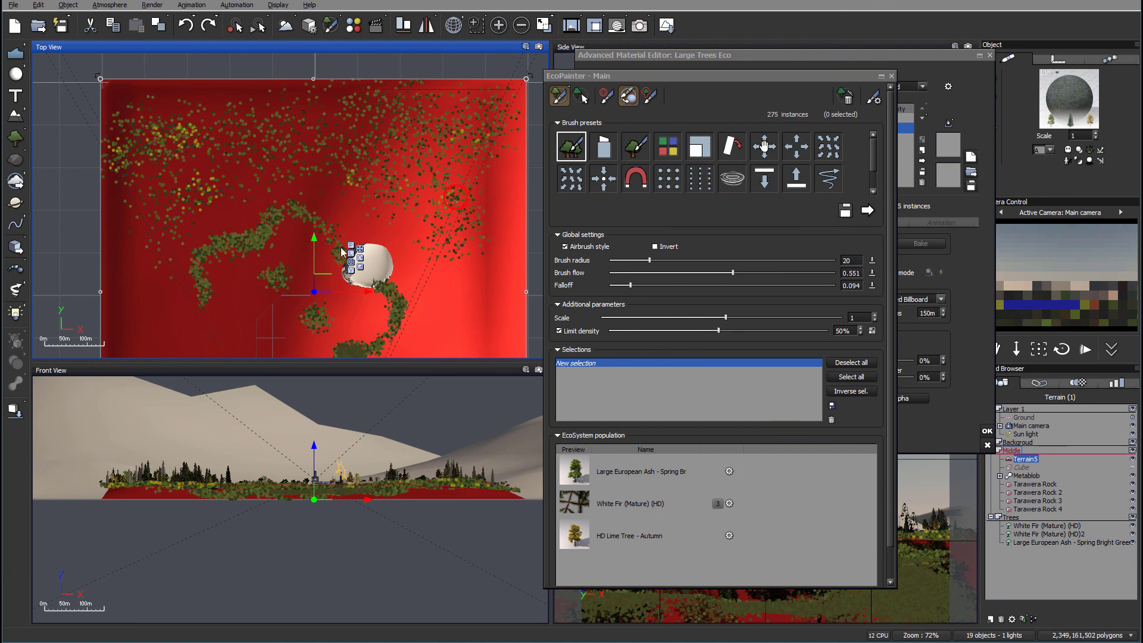
pyautogui.moveTo(286, 199); pyautogui.dragTo(307, 201)
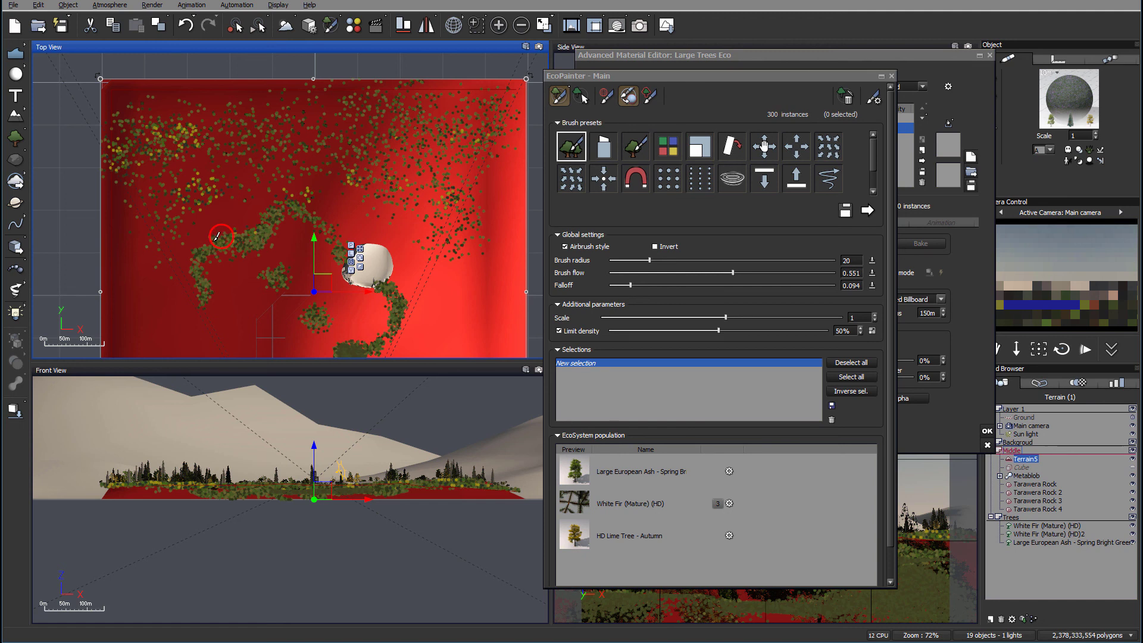
pyautogui.moveTo(205, 256); pyautogui.dragTo(191, 275)
# Paint more trees on the right, along the shoreline strip and in the upper forest
pyautogui.moveTo(415, 293); pyautogui.dragTo(418, 308)
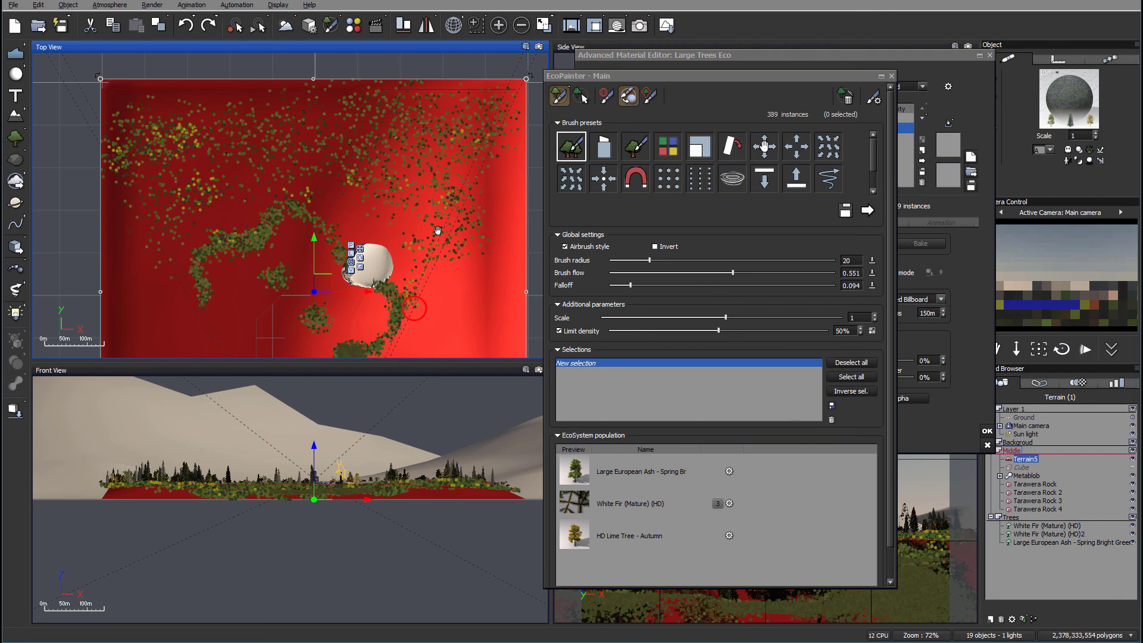
pyautogui.moveTo(437, 233); pyautogui.dragTo(466, 134, button='right')
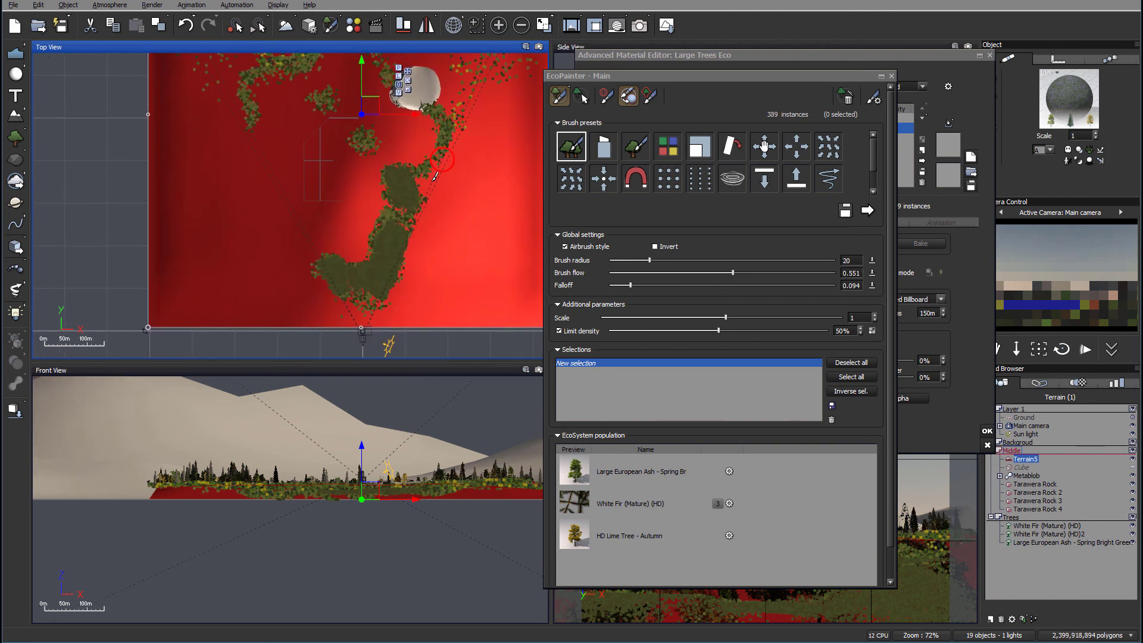
pyautogui.moveTo(435, 177); pyautogui.dragTo(426, 191)
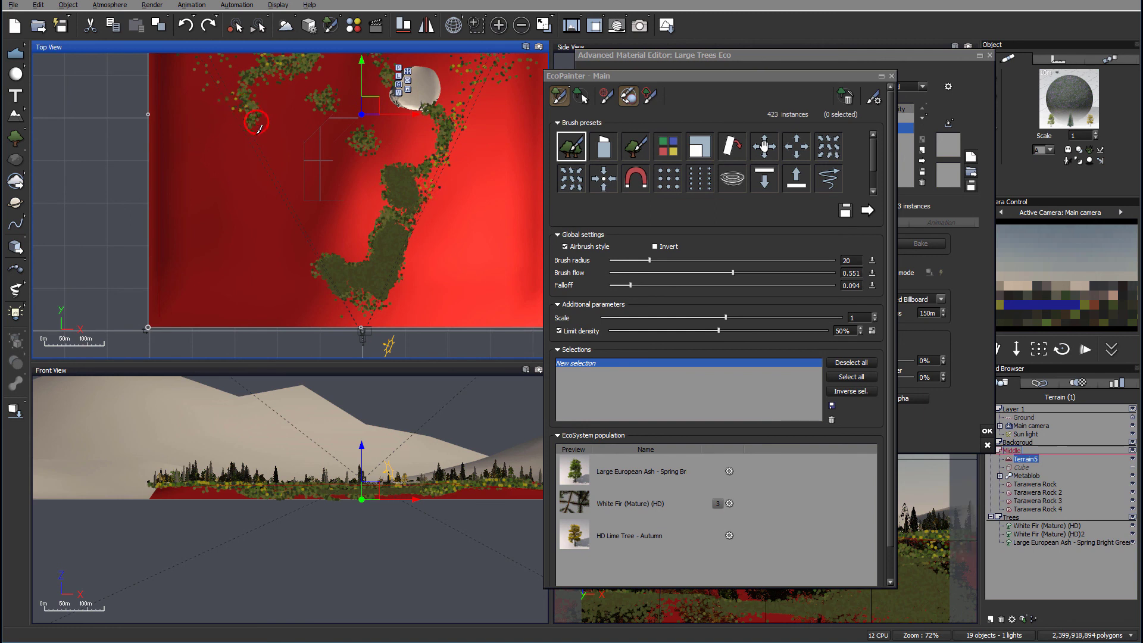
pyautogui.moveTo(233, 110); pyautogui.dragTo(228, 190, button='middle')
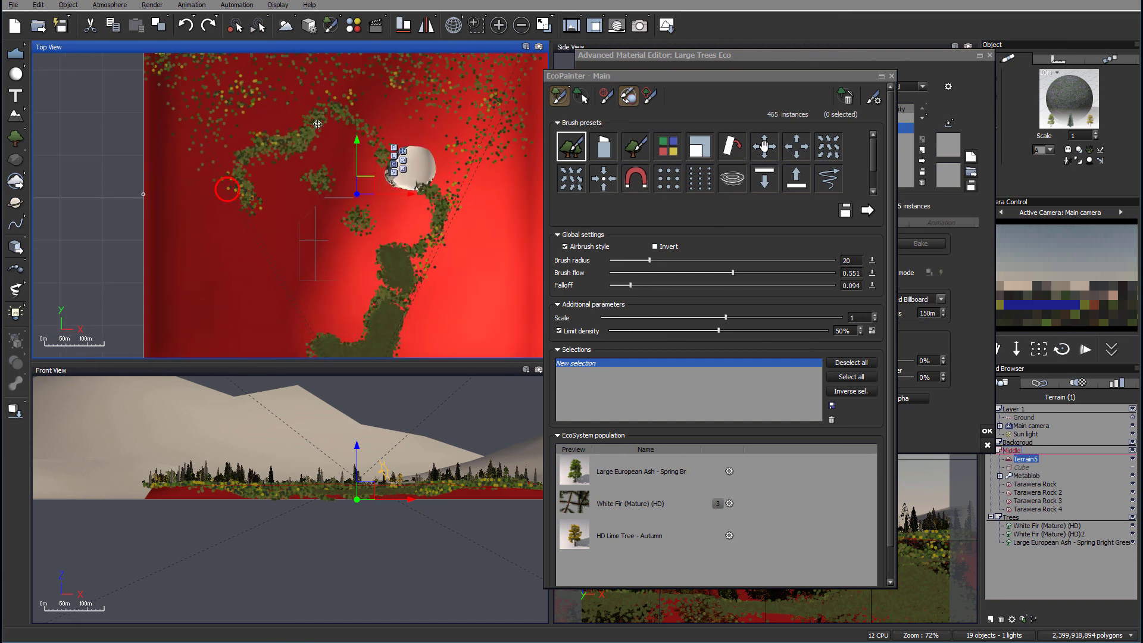
pyautogui.scroll(-3, 238, 246)
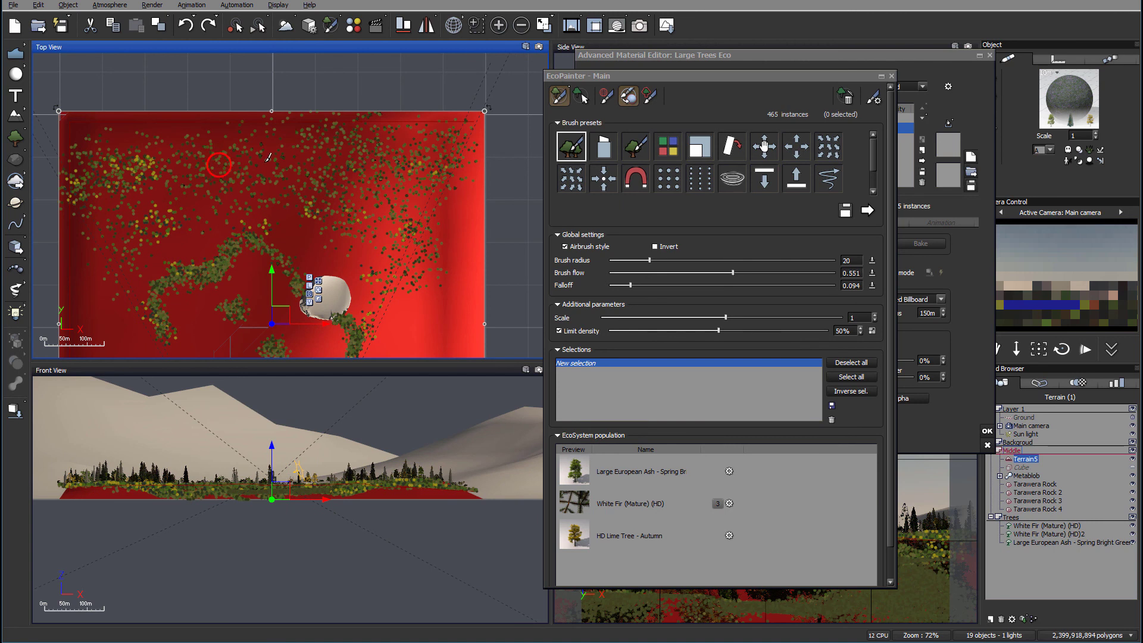
pyautogui.moveTo(268, 157); pyautogui.dragTo(283, 158)
pyautogui.click(639, 25)
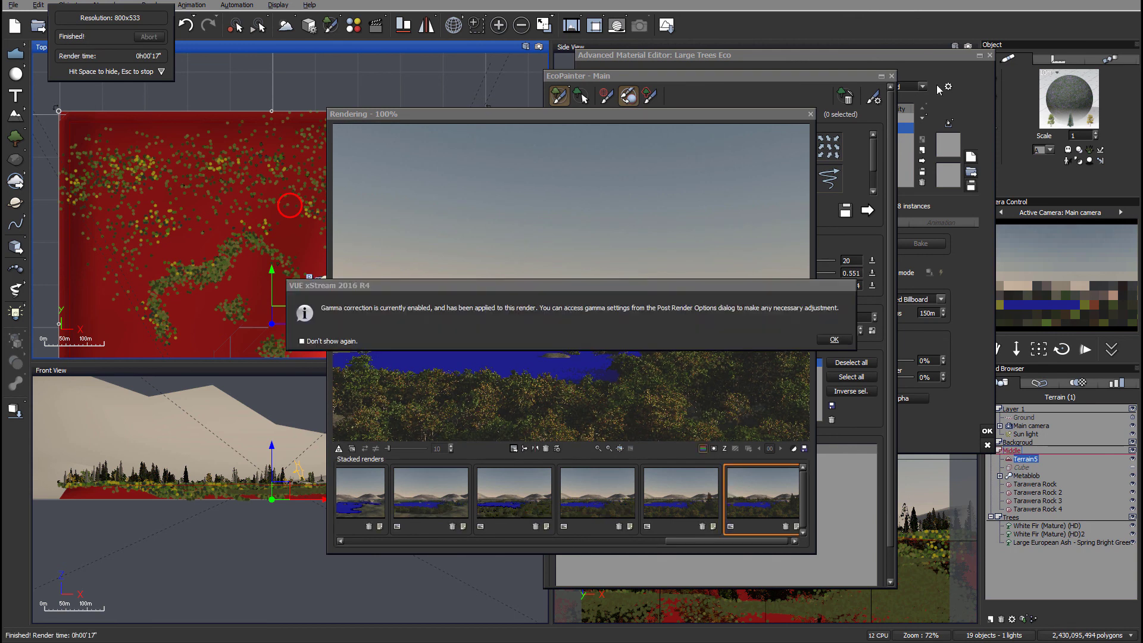
# Dismiss the gamma and post-render notices, then close the finished render window
pyautogui.click(836, 339)
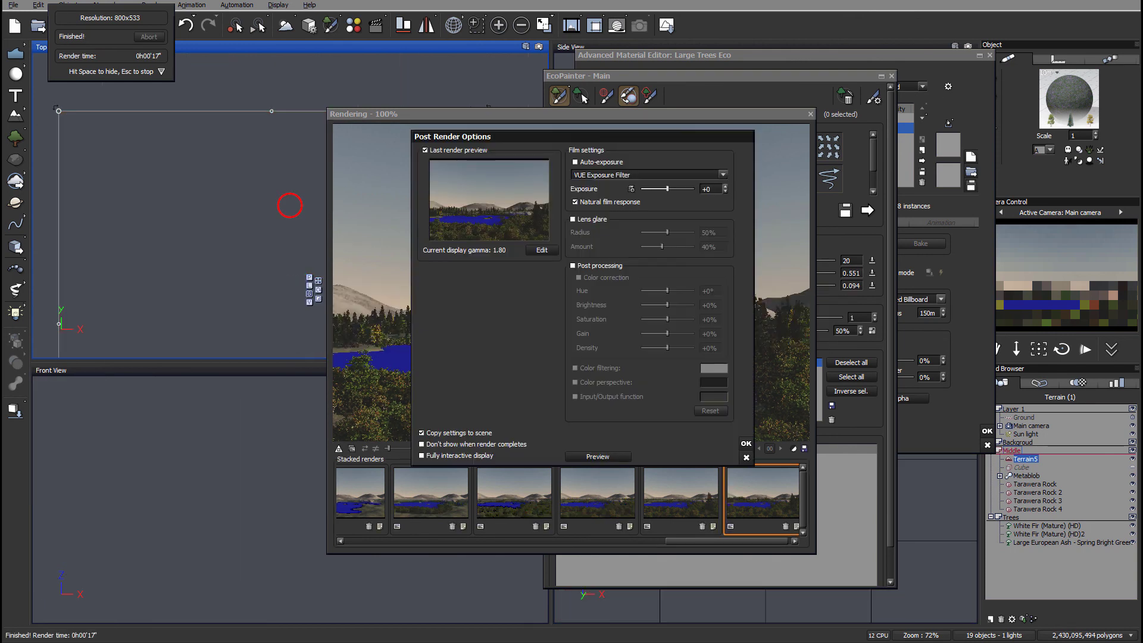
pyautogui.click(745, 443)
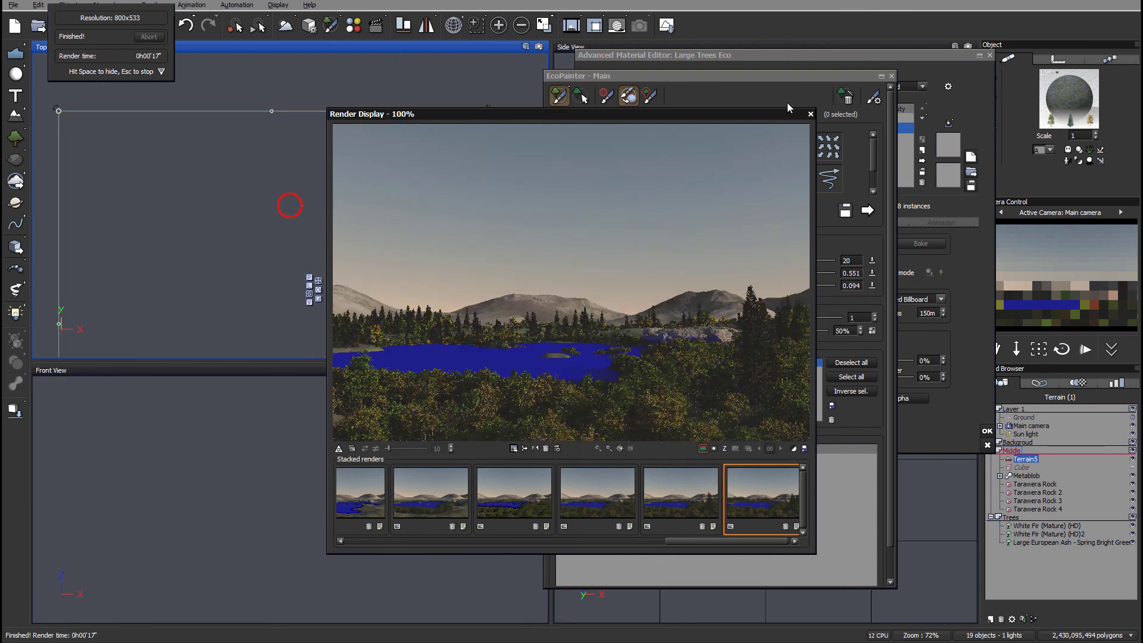
pyautogui.click(810, 114)
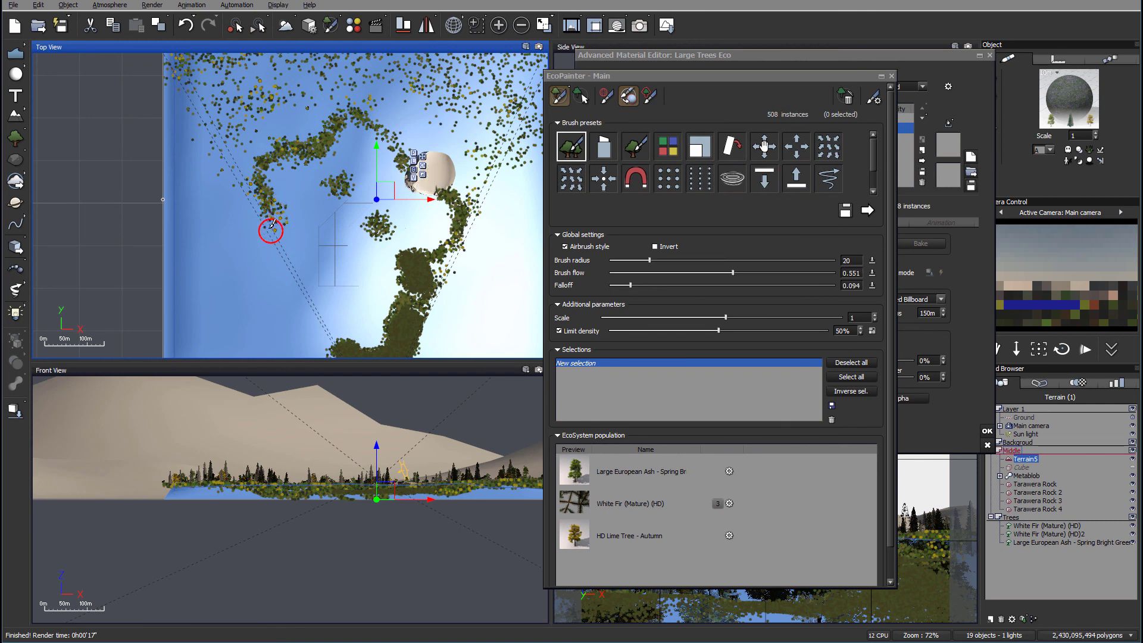
# Paint more large trees along the left shoreline curve, reaching 547 instances
pyautogui.moveTo(272, 224); pyautogui.dragTo(274, 211)
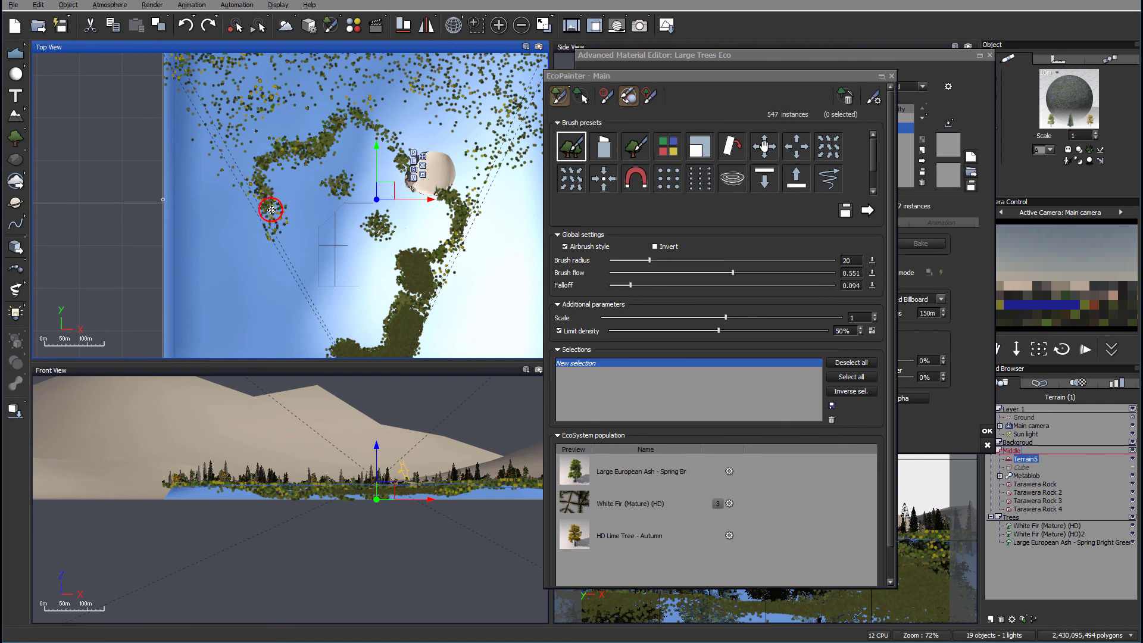